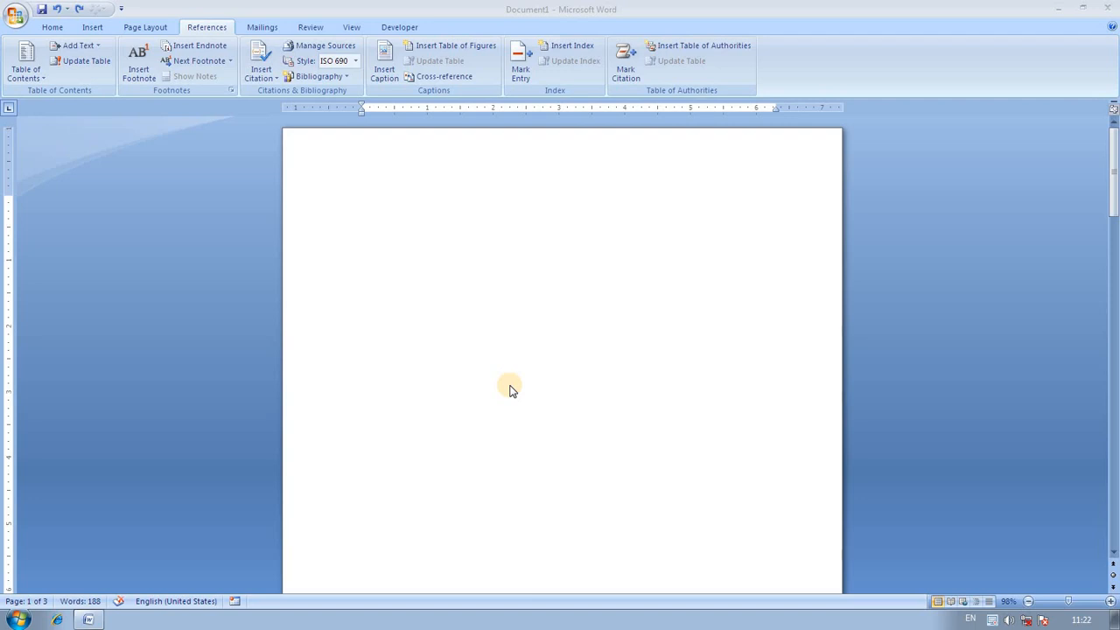
{"action": "left_click", "coordinate": [563, 188]}
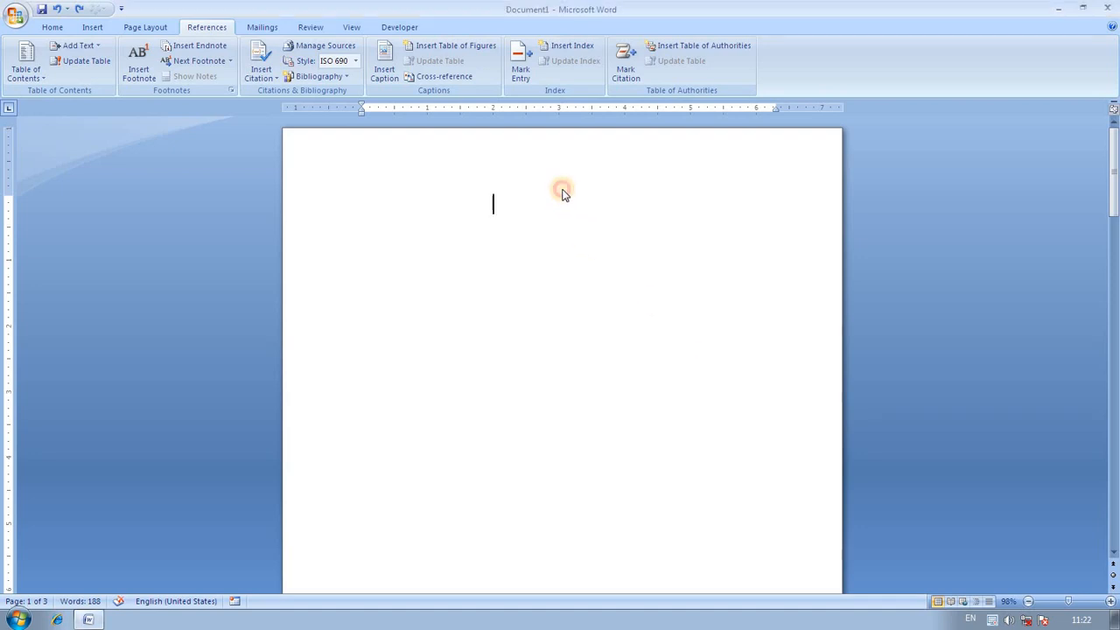
{"action": "key", "text": "ctrl+Return"}
{"action": "type", "text": "=ran"}
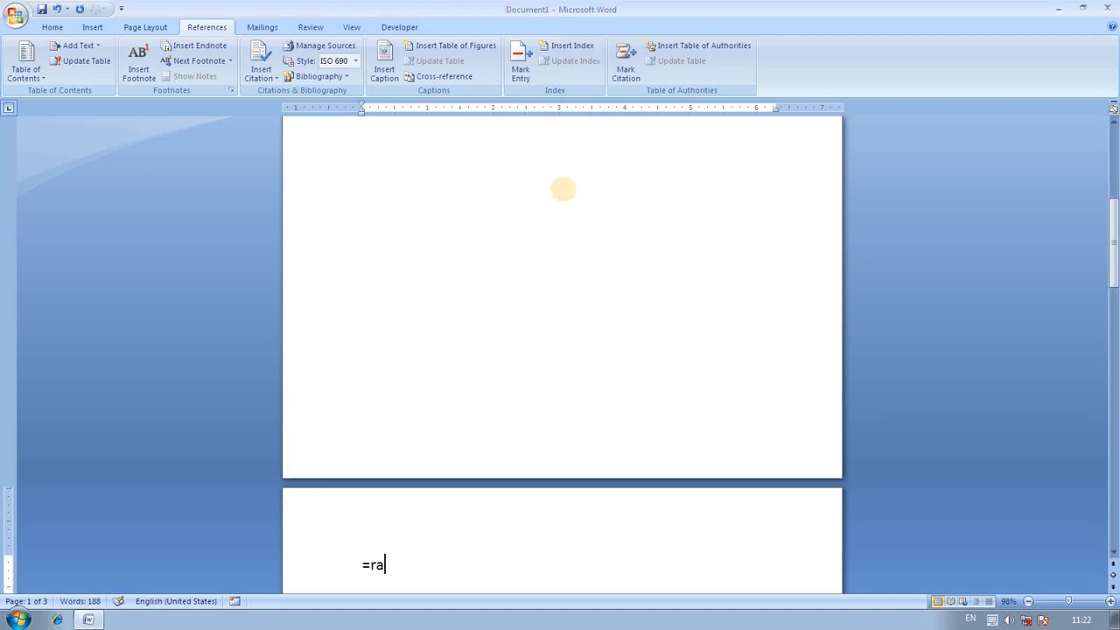
{"action": "key", "text": "BackSpace"}
{"action": "key", "text": "BackSpace"}
{"action": "key", "text": "BackSpace"}
{"action": "key", "text": "BackSpace"}
{"action": "key", "text": "BackSpace"}
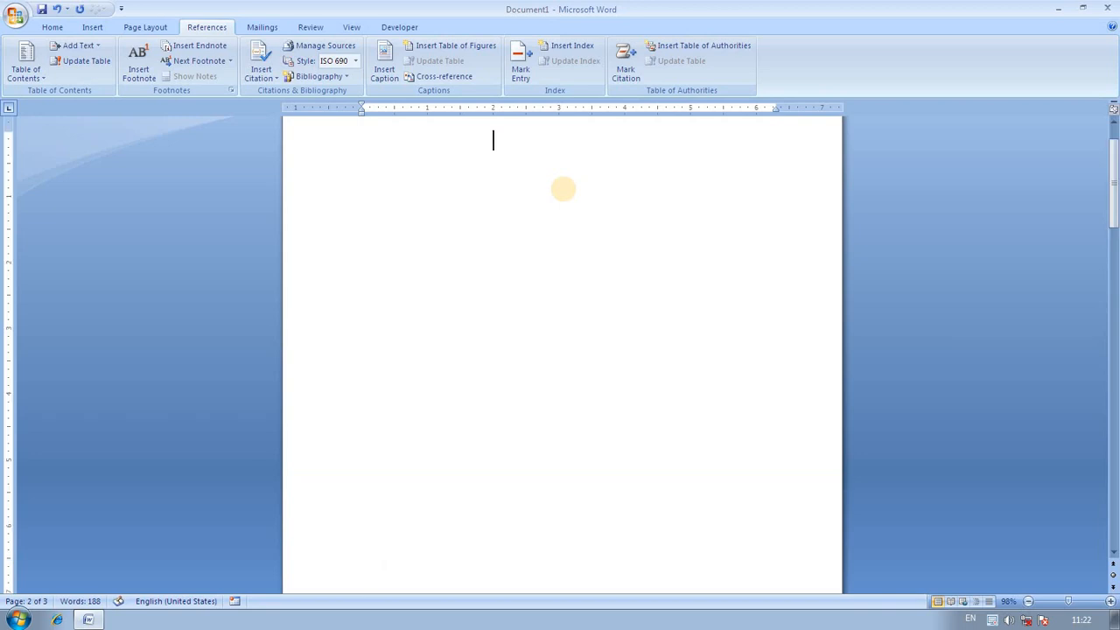
- Insert a page break after the blank first page and generate sample paragraphs there with =rand()
{"action": "left_click", "coordinate": [490, 176]}
{"action": "key", "text": "ctrl+Return"}
{"action": "type", "text": "="}
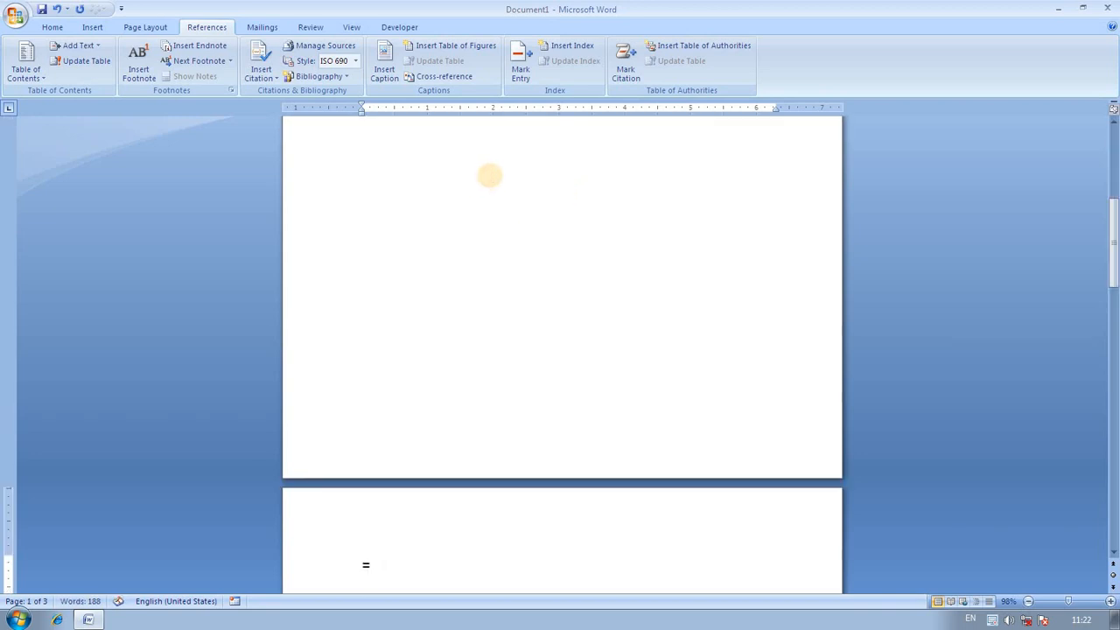
{"action": "type", "text": "rand()"}
{"action": "key", "text": "Return"}
- Add the line "Unit-1" above the first sample paragraph on page 2
{"action": "scroll", "coordinate": [490, 175], "scroll_direction": "up", "scroll_amount": 5}
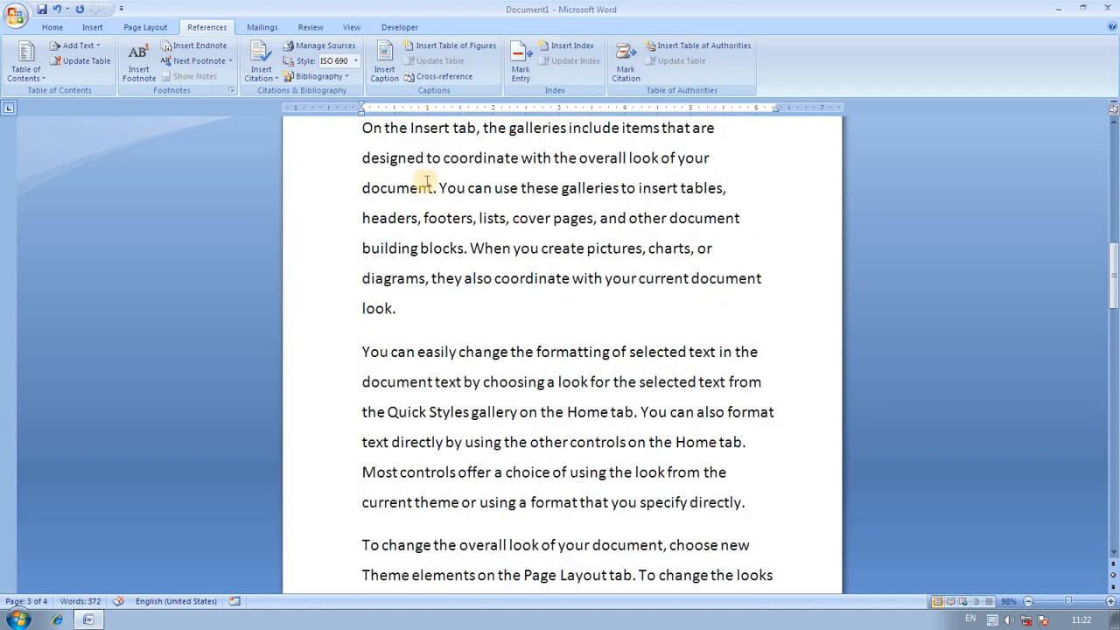
{"action": "left_click", "coordinate": [365, 194]}
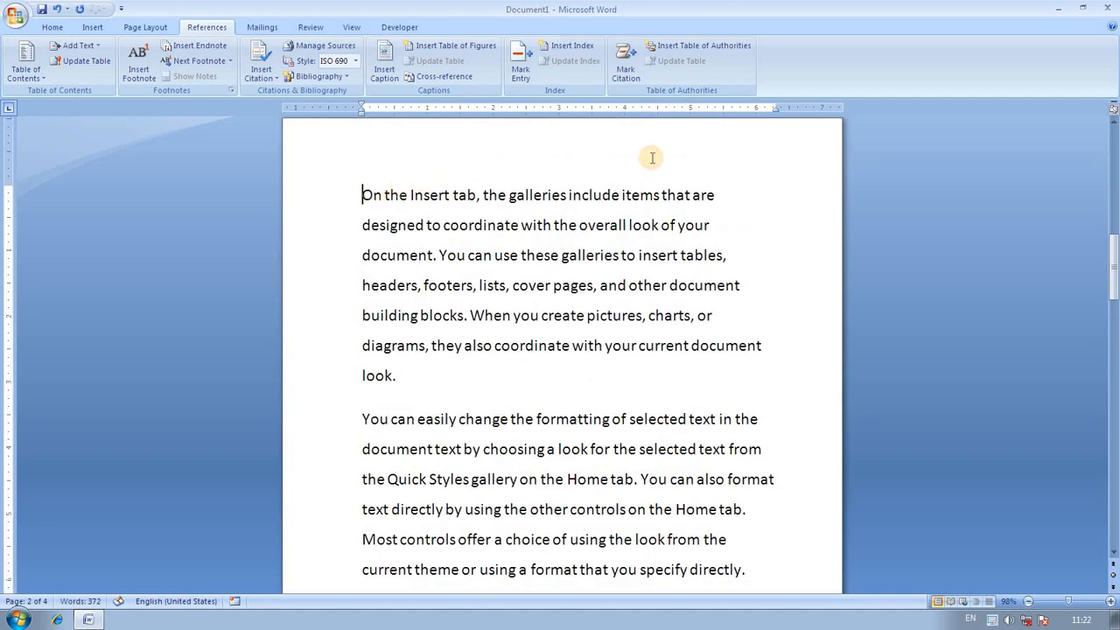
{"action": "type", "text": "unit-"}
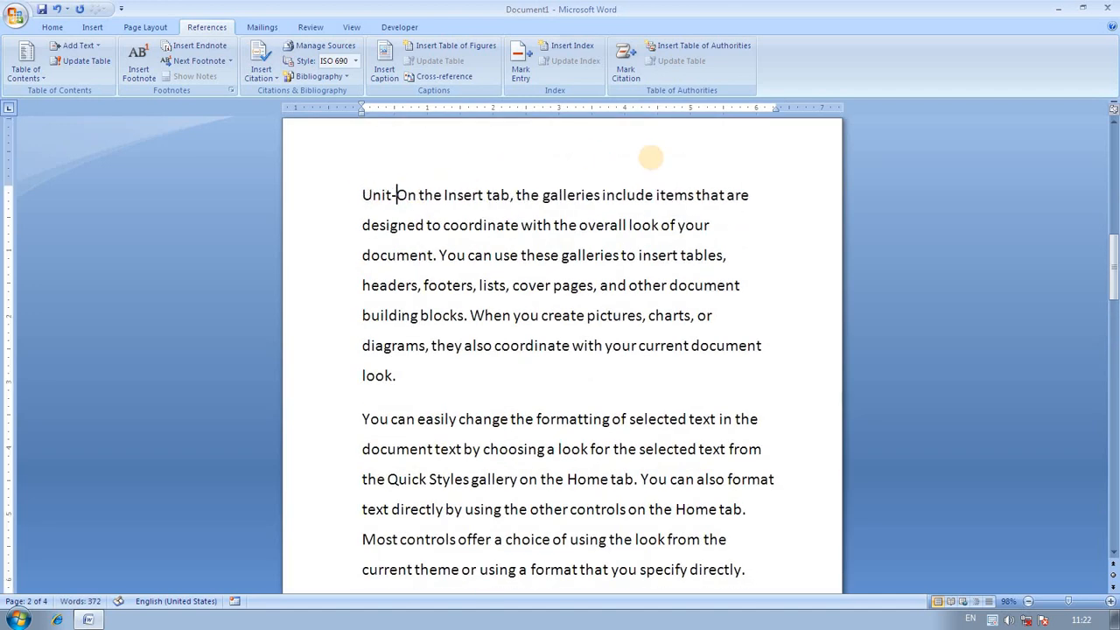
{"action": "type", "text": "1"}
{"action": "key", "text": "Return"}
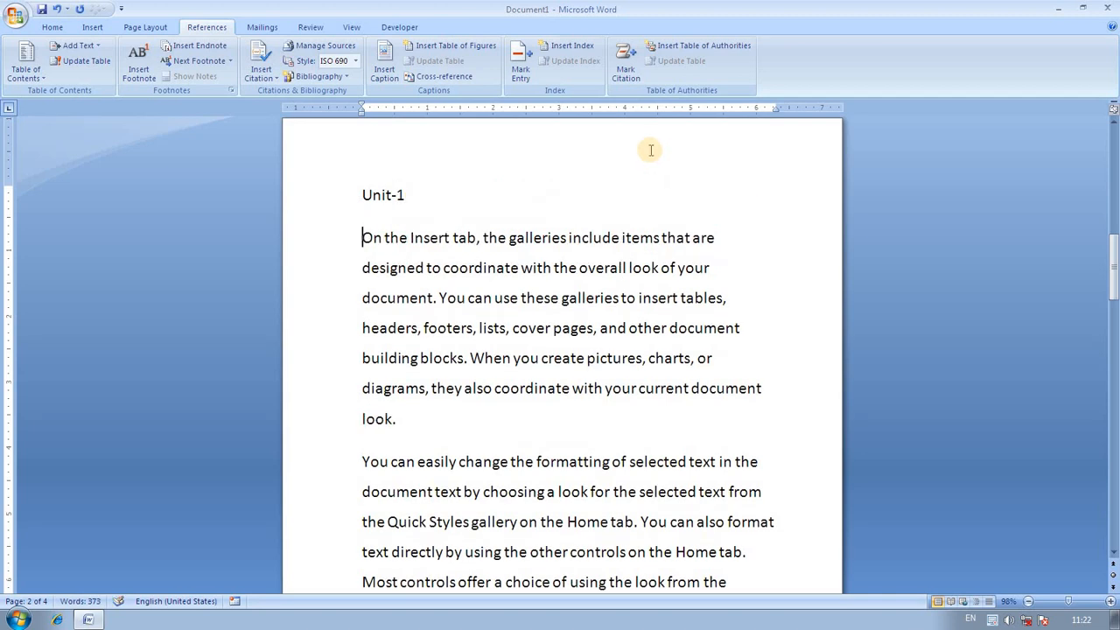
- Add the line "Unit-2" above the paragraph starting "You can easily change the formatting"
{"action": "left_click", "coordinate": [366, 462]}
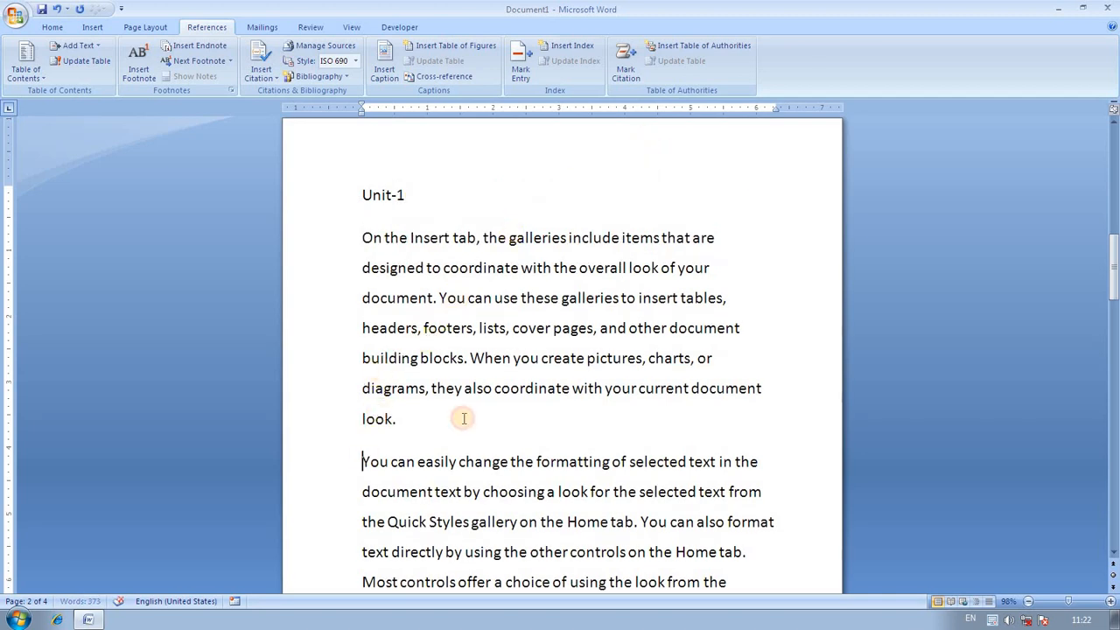
{"action": "type", "text": "unit-2"}
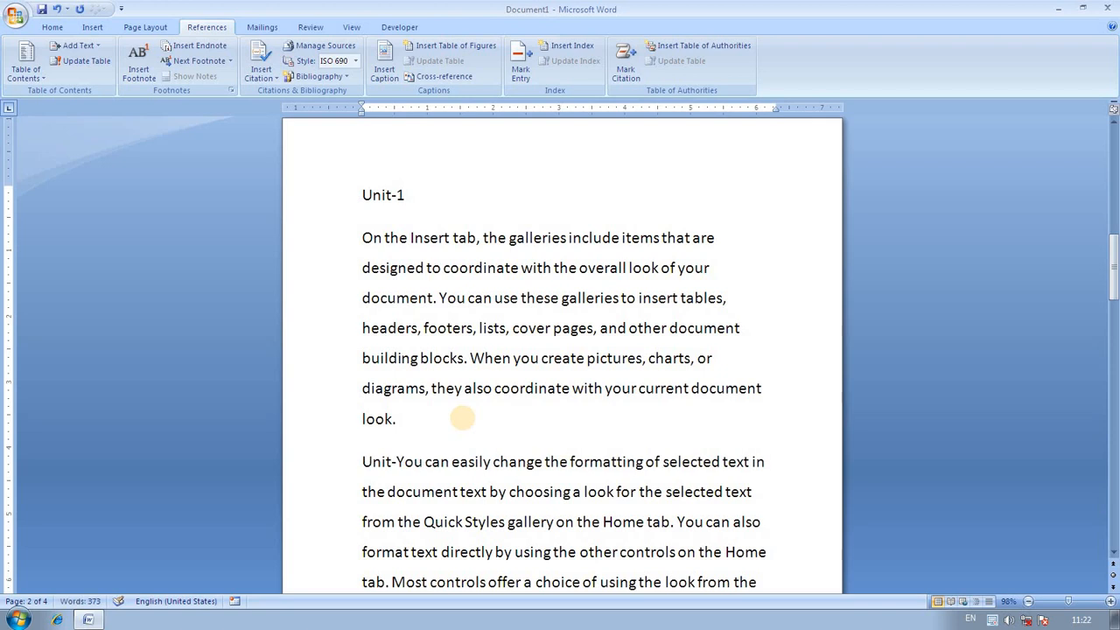
{"action": "key", "text": "Return"}
- Add the line "Unit-3" before the paragraph starting "To change the overall look", followed by a page break
{"action": "scroll", "coordinate": [492, 462], "scroll_direction": "down", "scroll_amount": 2}
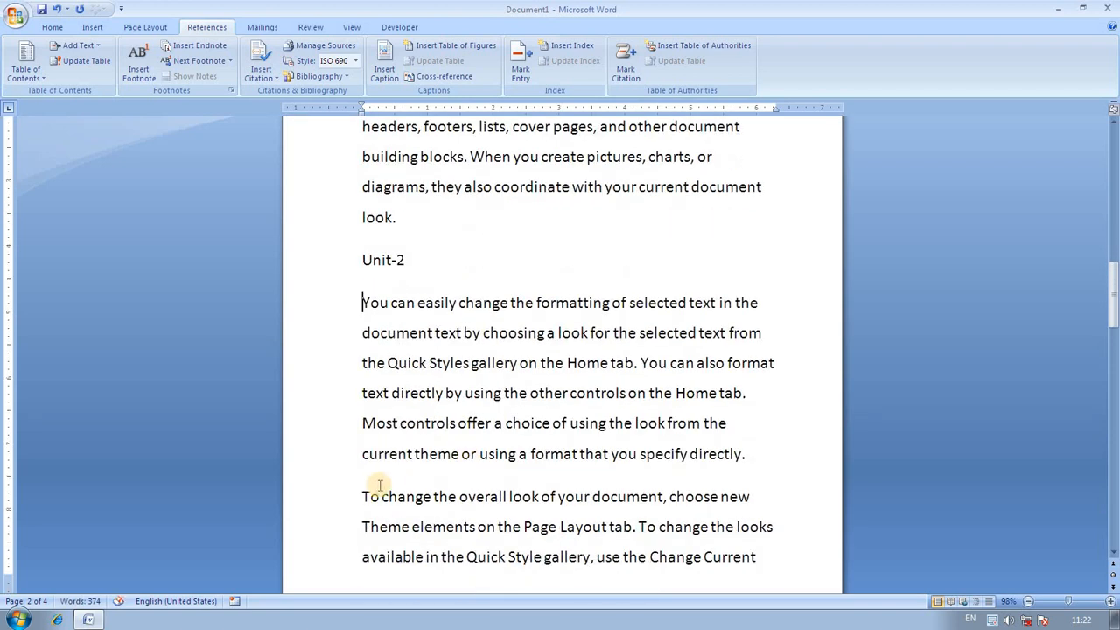
{"action": "left_click", "coordinate": [366, 496]}
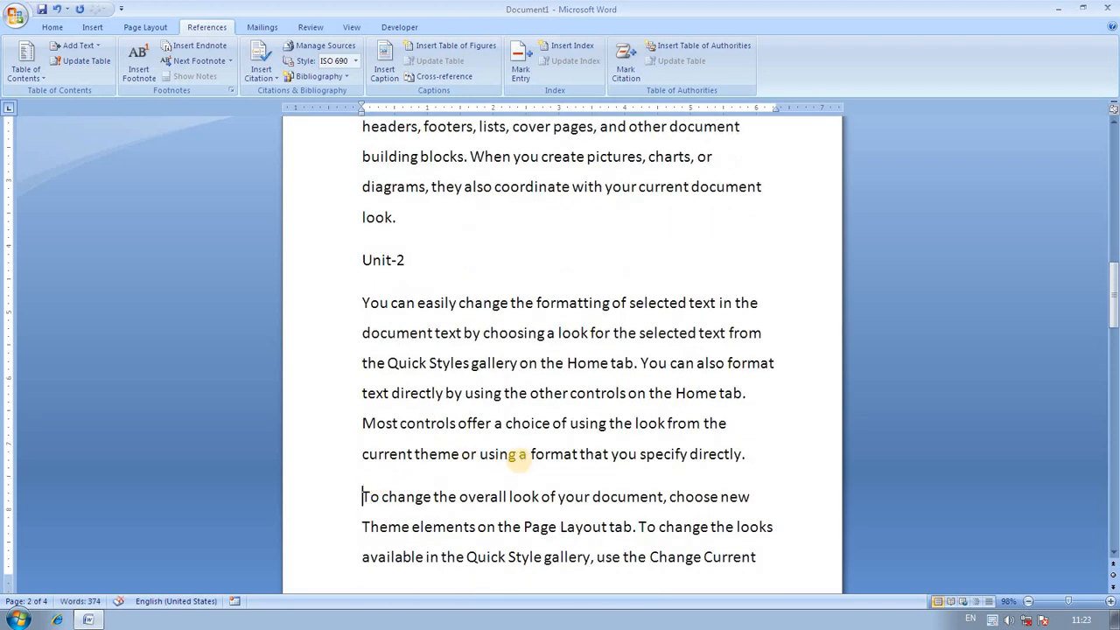
{"action": "type", "text": "unit-3"}
{"action": "key", "text": "ctrl+Return"}
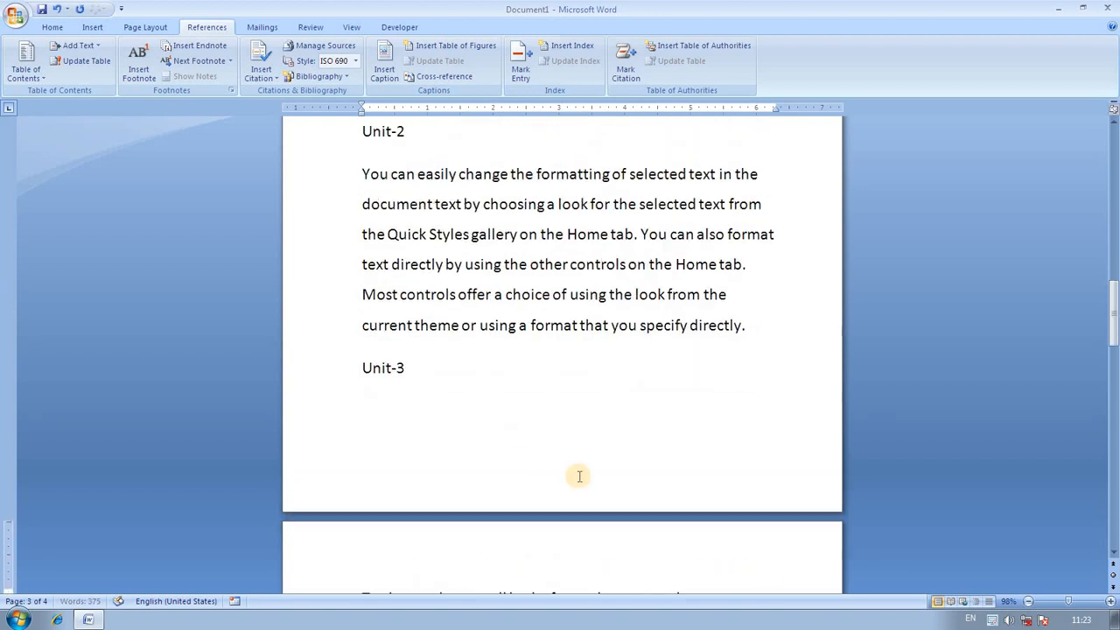
- Apply the Heading 1 style to the Unit-1 line
{"action": "scroll", "coordinate": [579, 476], "scroll_direction": "up", "scroll_amount": 4}
{"action": "left_click_drag", "start_coordinate": [405, 302], "coordinate": [363, 301]}
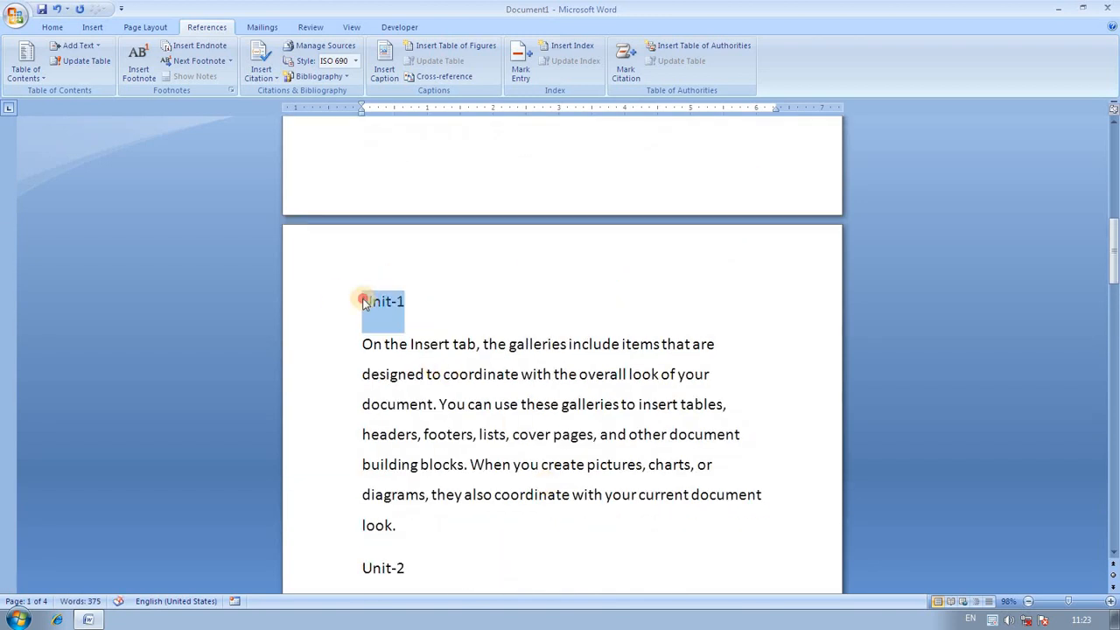
{"action": "left_click", "coordinate": [53, 27]}
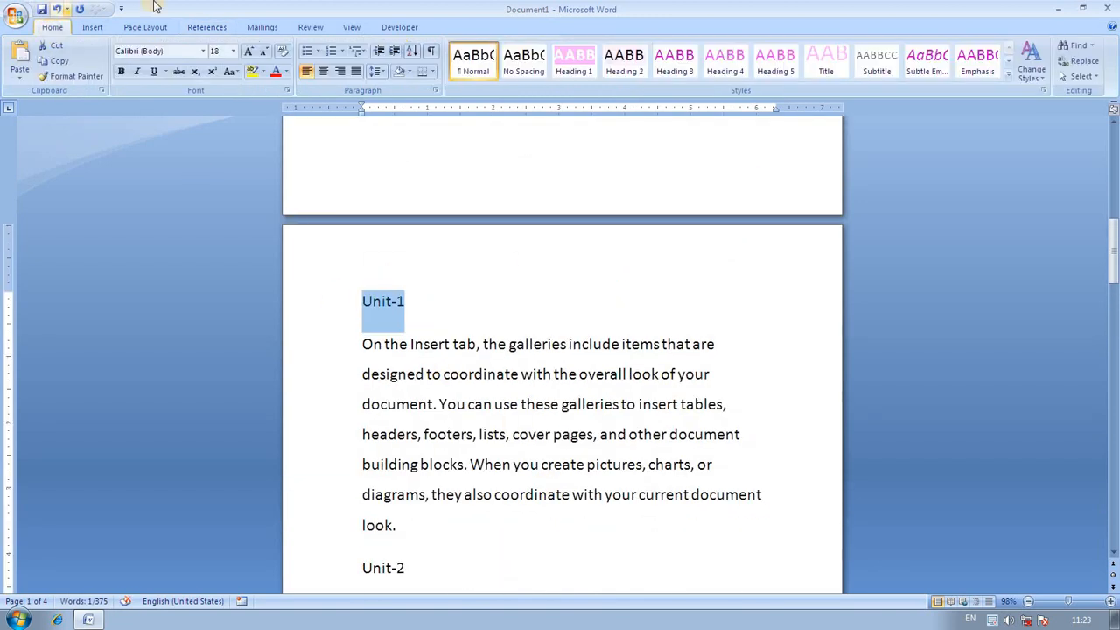
{"action": "left_click", "coordinate": [574, 61]}
- Apply the Heading 1 style to the Unit-2 and Unit-3 lines
{"action": "scroll", "coordinate": [477, 262], "scroll_direction": "down", "scroll_amount": 1}
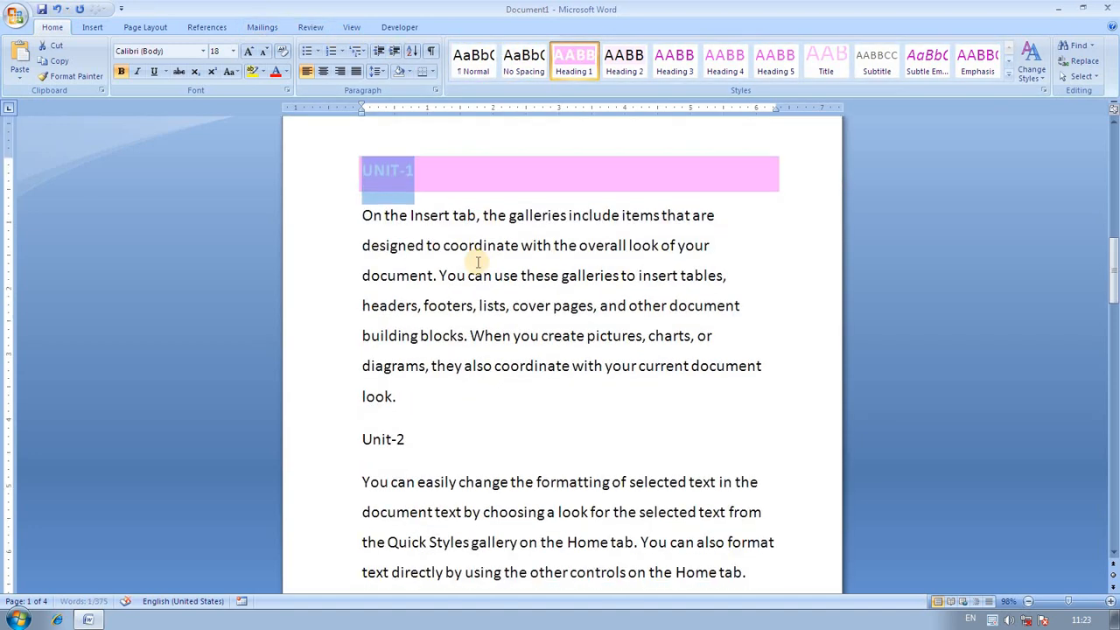
{"action": "scroll", "coordinate": [478, 261], "scroll_direction": "down", "scroll_amount": 1}
{"action": "left_click_drag", "start_coordinate": [406, 406], "coordinate": [364, 406]}
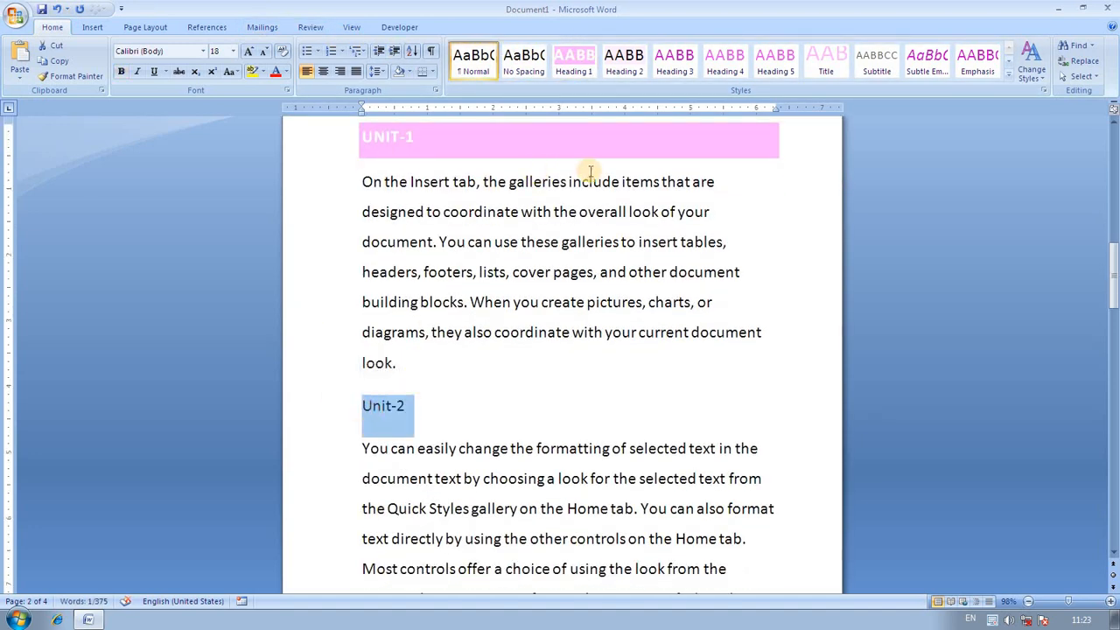
{"action": "left_click", "coordinate": [574, 61]}
{"action": "scroll", "coordinate": [435, 493], "scroll_direction": "down", "scroll_amount": 3}
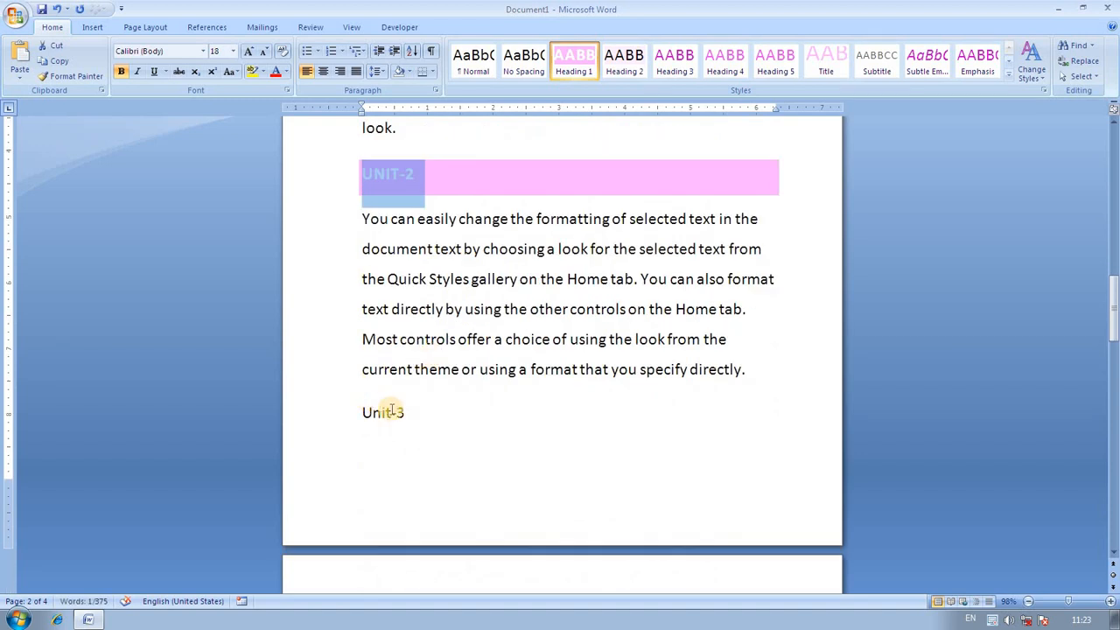
{"action": "left_click_drag", "start_coordinate": [408, 413], "coordinate": [363, 413]}
{"action": "left_click", "coordinate": [574, 61]}
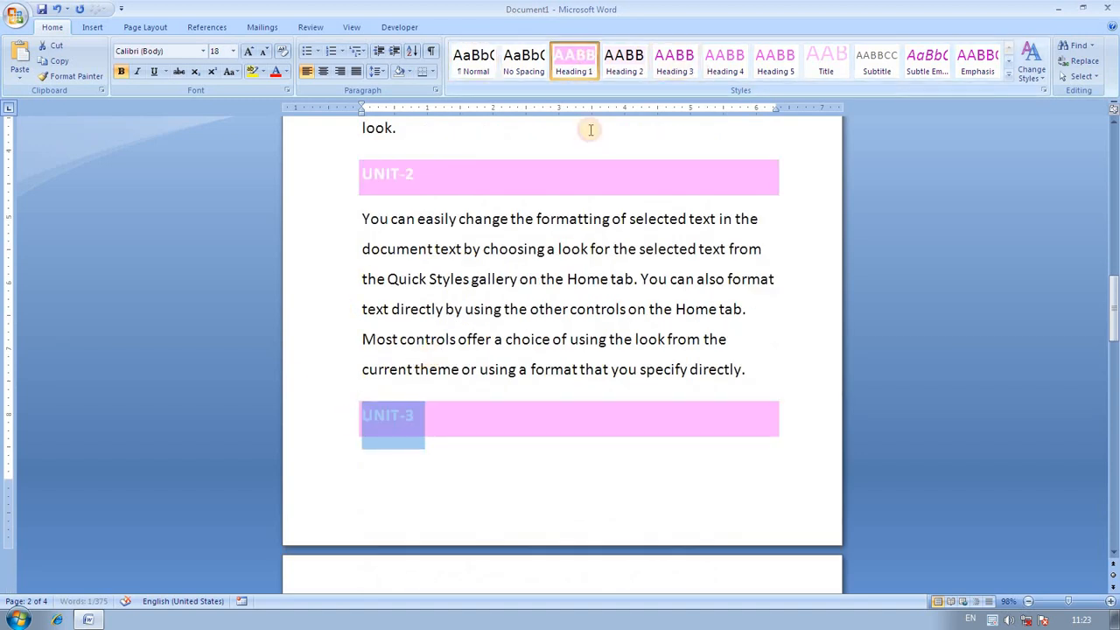
- Insert the built-in Automatic Table 1 table of contents on the blank first page
{"action": "scroll", "coordinate": [566, 249], "scroll_direction": "up", "scroll_amount": 4}
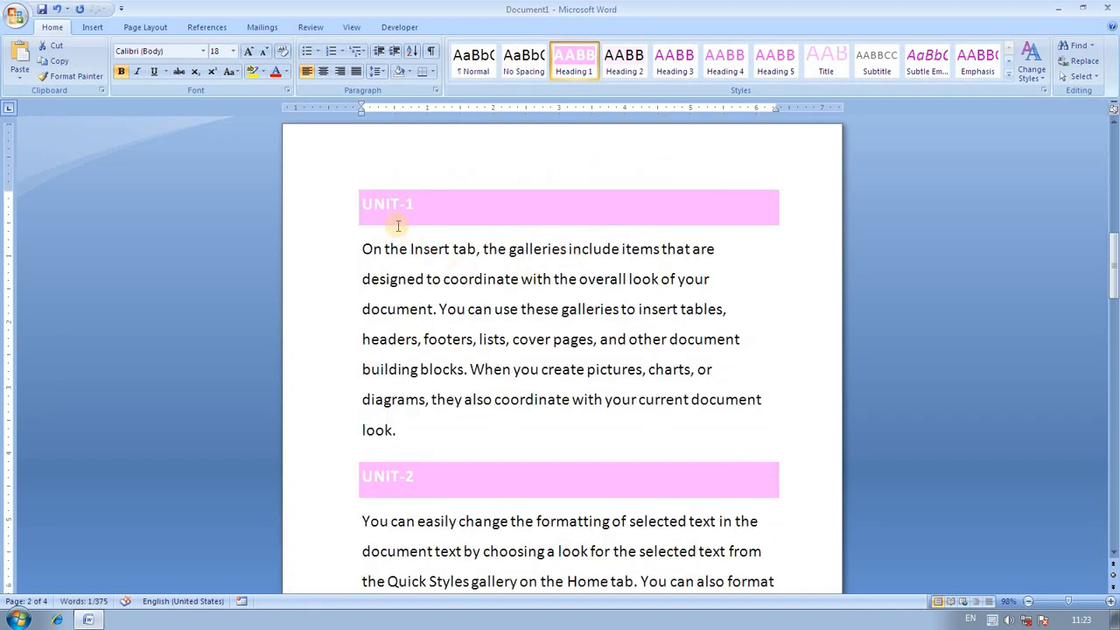
{"action": "scroll", "coordinate": [438, 273], "scroll_direction": "up", "scroll_amount": 10}
{"action": "left_click", "coordinate": [407, 250]}
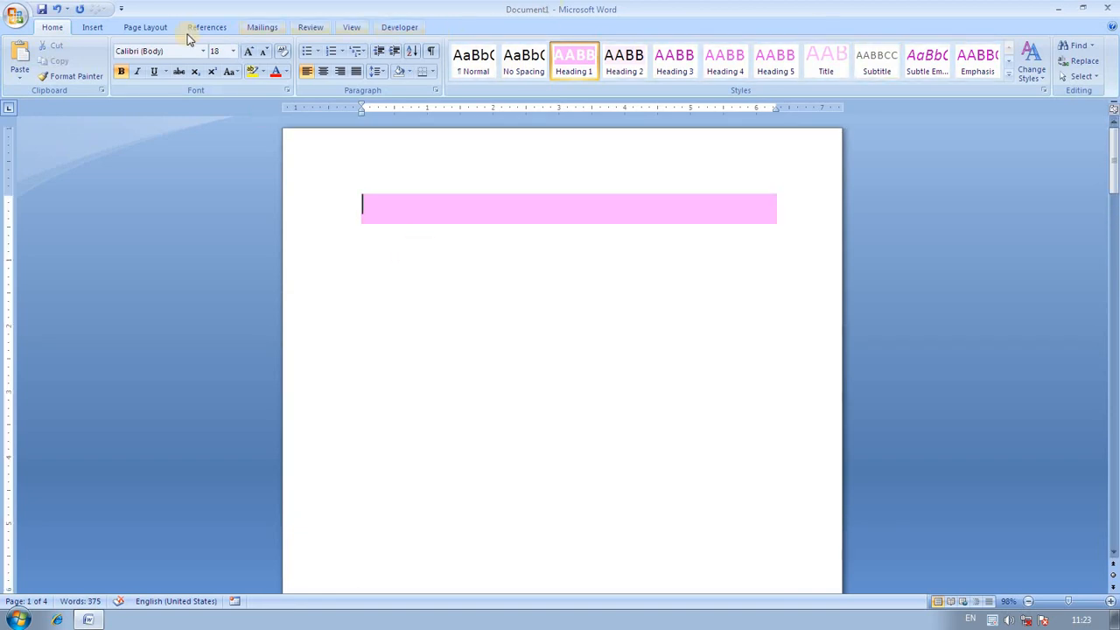
{"action": "left_click", "coordinate": [205, 28]}
{"action": "left_click", "coordinate": [31, 77]}
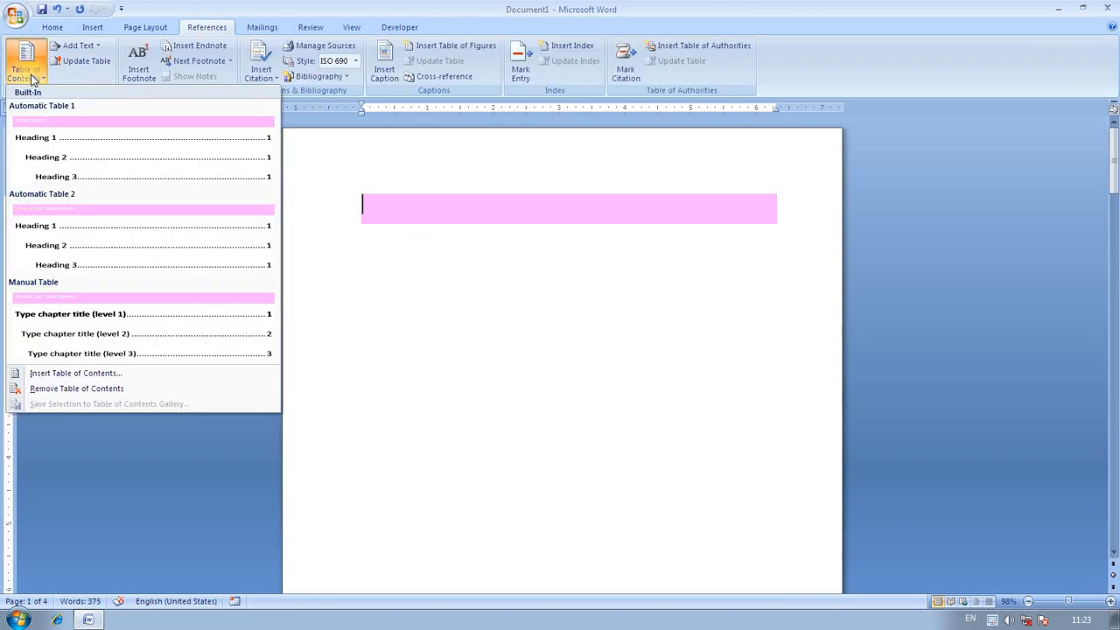
{"action": "left_click", "coordinate": [60, 138]}
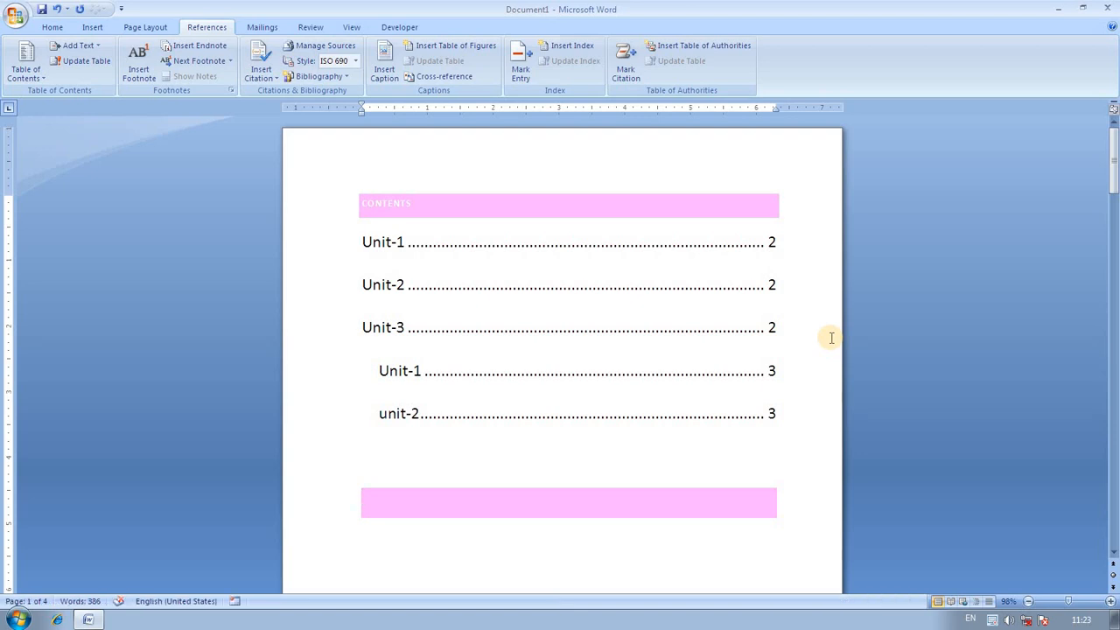
- Compare the table of contents entries and page numbers with the unit headings in the document
{"action": "scroll", "coordinate": [792, 394], "scroll_direction": "down", "scroll_amount": 10}
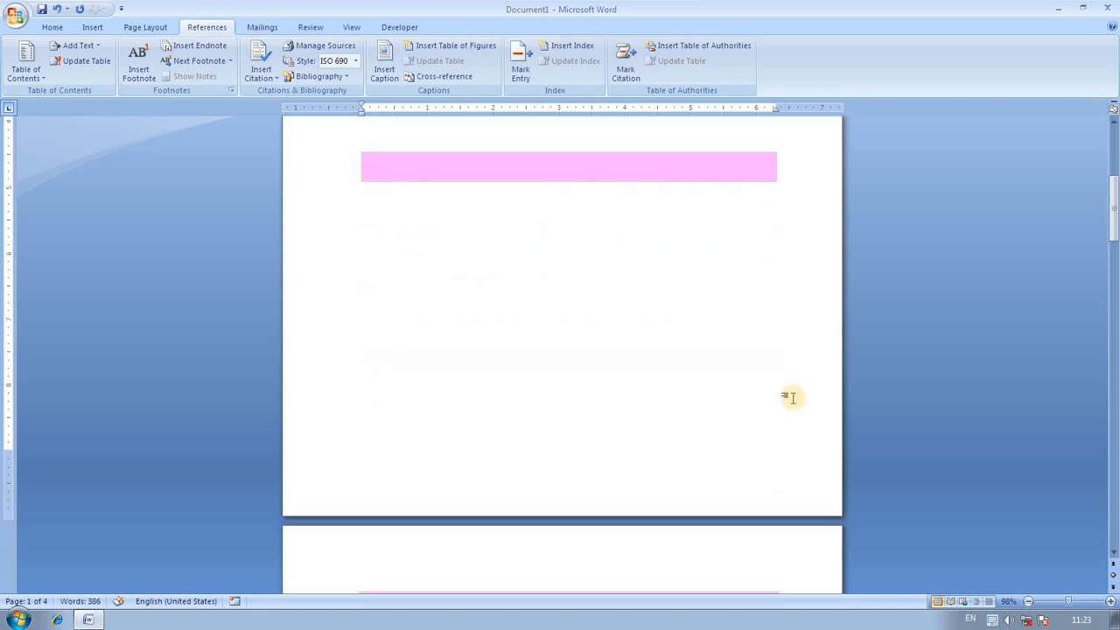
{"action": "scroll", "coordinate": [789, 416], "scroll_direction": "down", "scroll_amount": 3}
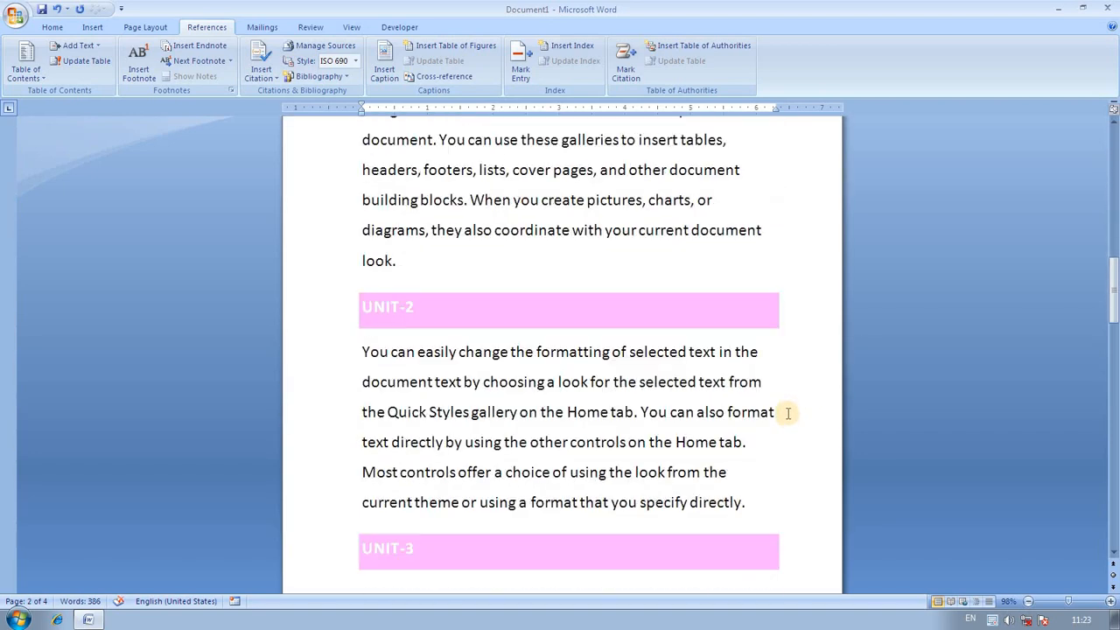
{"action": "scroll", "coordinate": [783, 412], "scroll_direction": "up", "scroll_amount": 12}
{"action": "scroll", "coordinate": [784, 412], "scroll_direction": "up", "scroll_amount": 4}
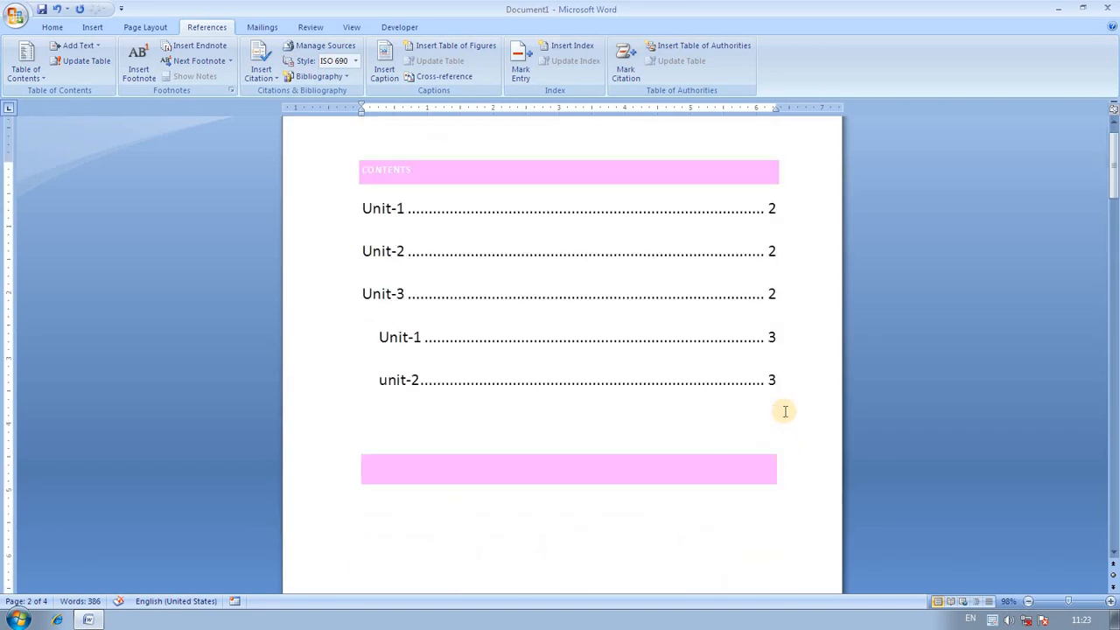
{"action": "left_click", "coordinate": [783, 401]}
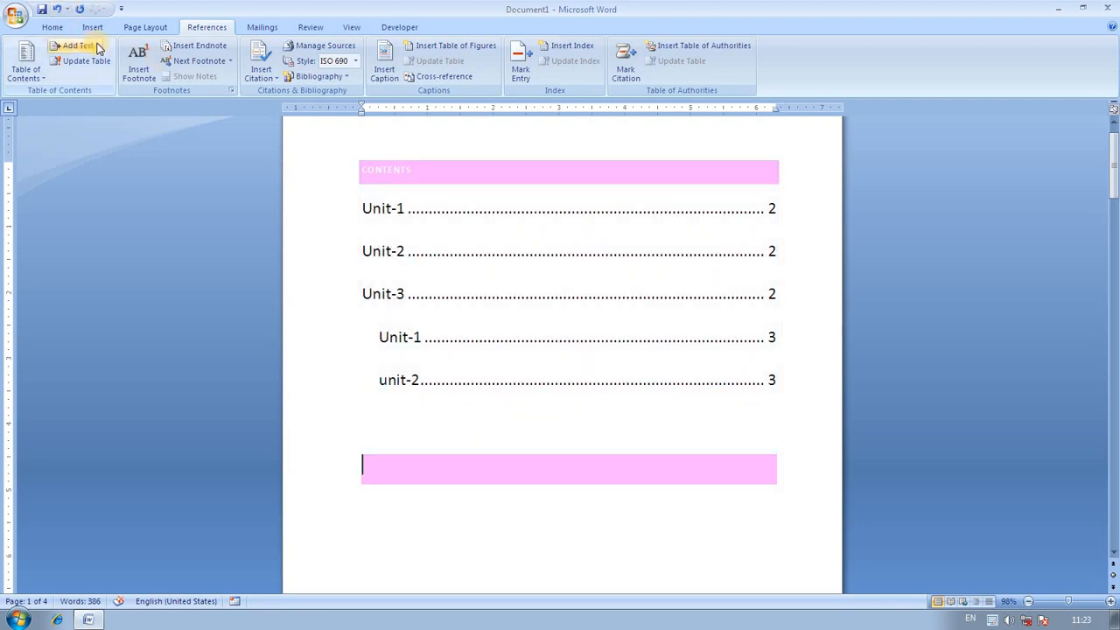
{"action": "left_click", "coordinate": [98, 48]}
{"action": "left_click", "coordinate": [119, 150]}
- Set the Unit-1 heading on page 2 to Do Not Show in Table of Contents
{"action": "scroll", "coordinate": [359, 242], "scroll_direction": "up", "scroll_amount": 1}
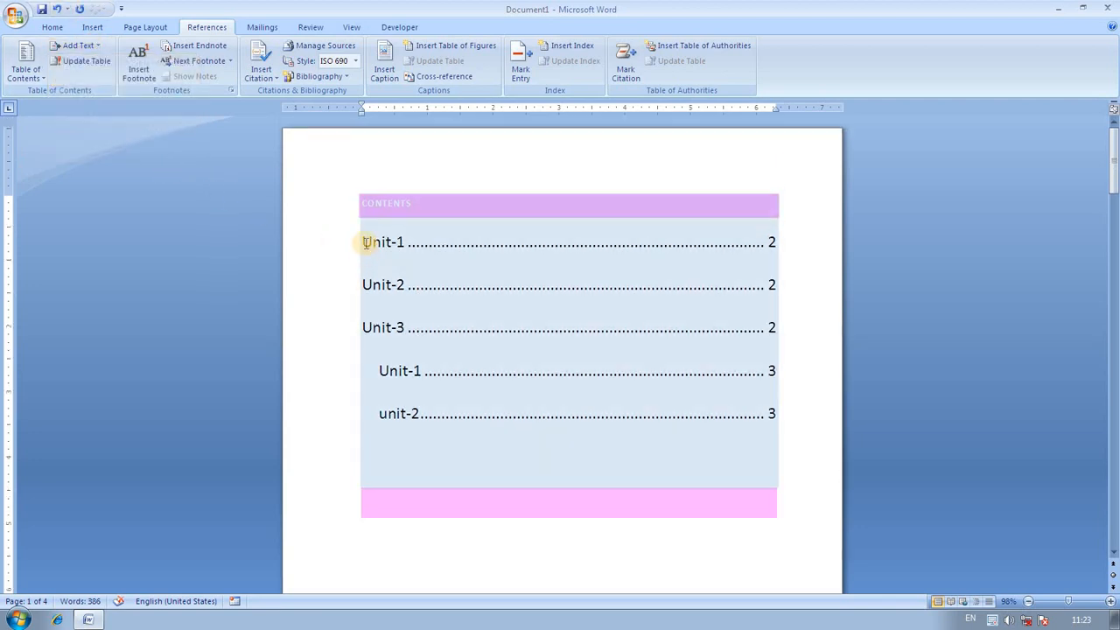
{"action": "scroll", "coordinate": [395, 180], "scroll_direction": "down", "scroll_amount": 4}
{"action": "scroll", "coordinate": [427, 236], "scroll_direction": "up", "scroll_amount": 2}
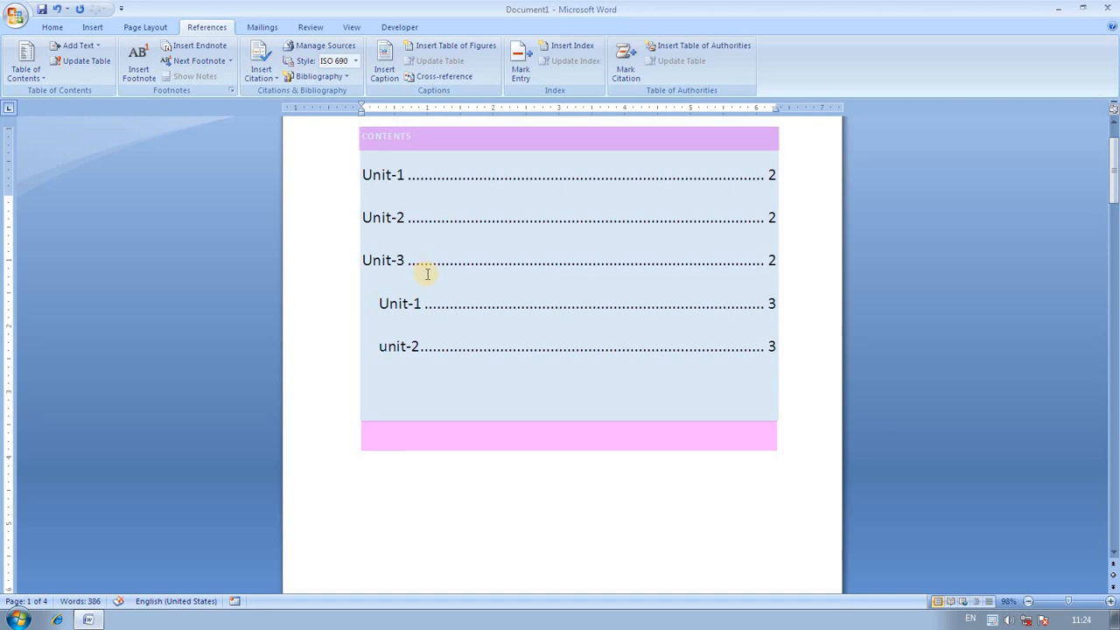
{"action": "scroll", "coordinate": [427, 274], "scroll_direction": "down", "scroll_amount": 14}
{"action": "scroll", "coordinate": [572, 313], "scroll_direction": "up", "scroll_amount": 2}
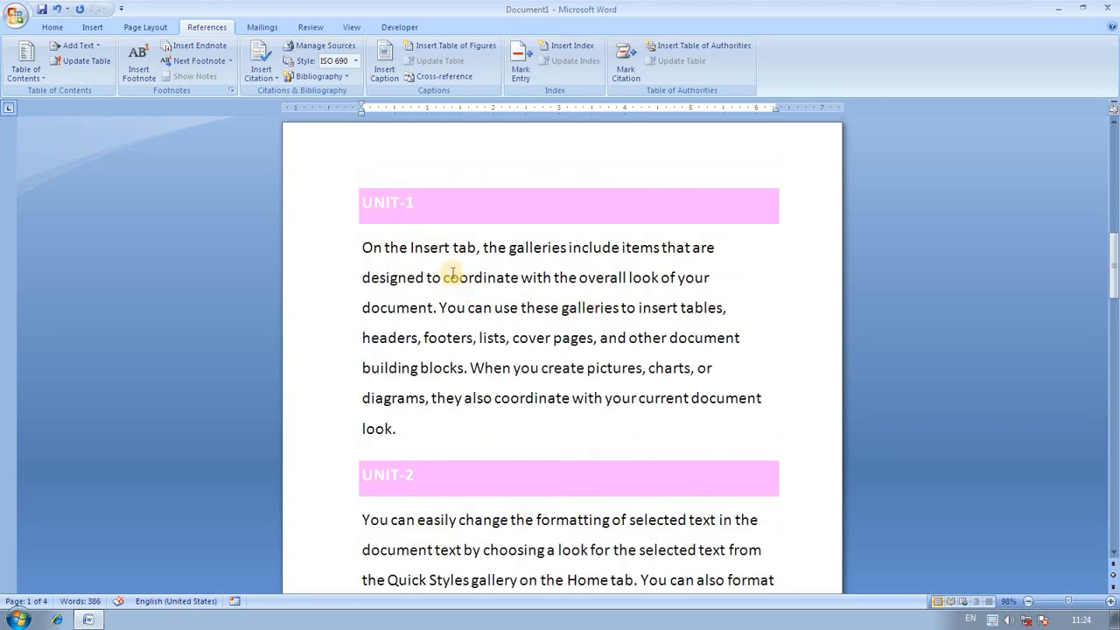
{"action": "left_click_drag", "start_coordinate": [420, 210], "coordinate": [328, 210]}
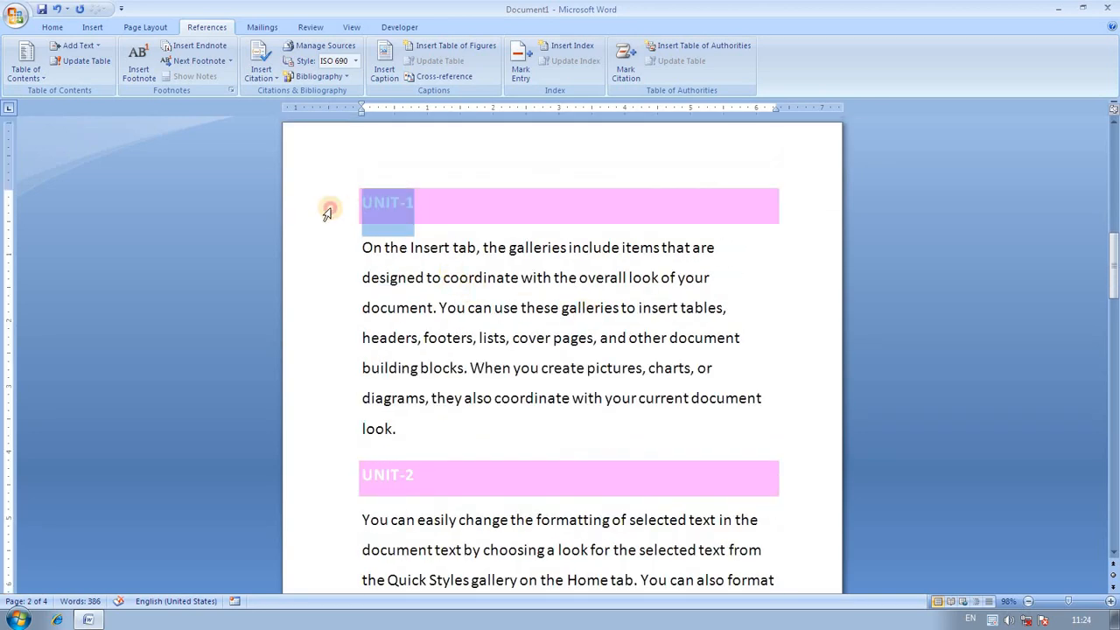
{"action": "left_click", "coordinate": [85, 48]}
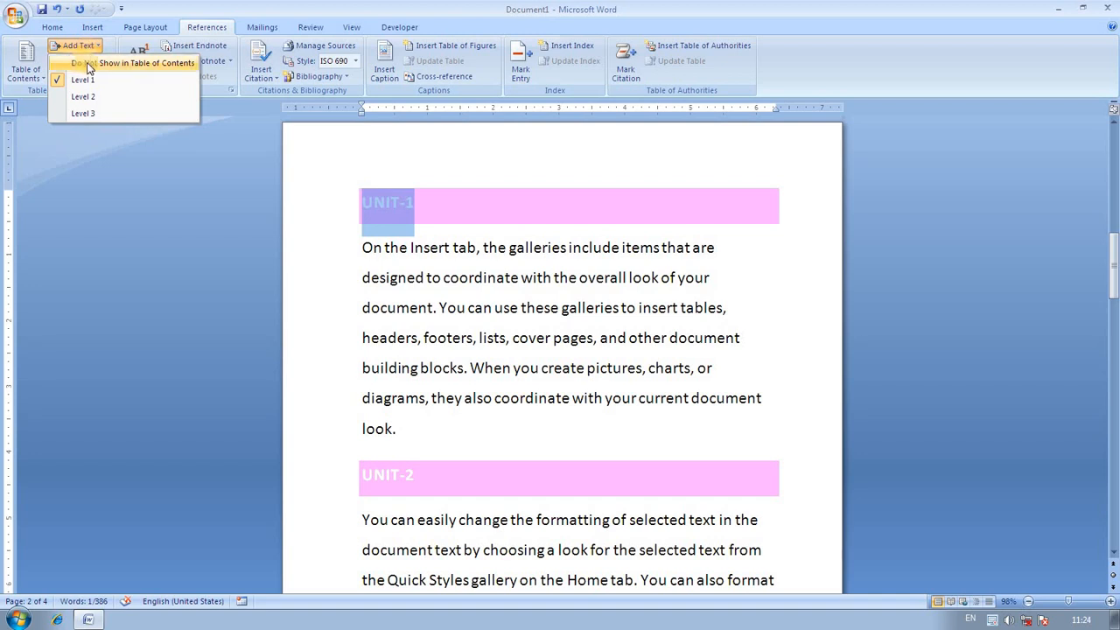
{"action": "left_click", "coordinate": [70, 63]}
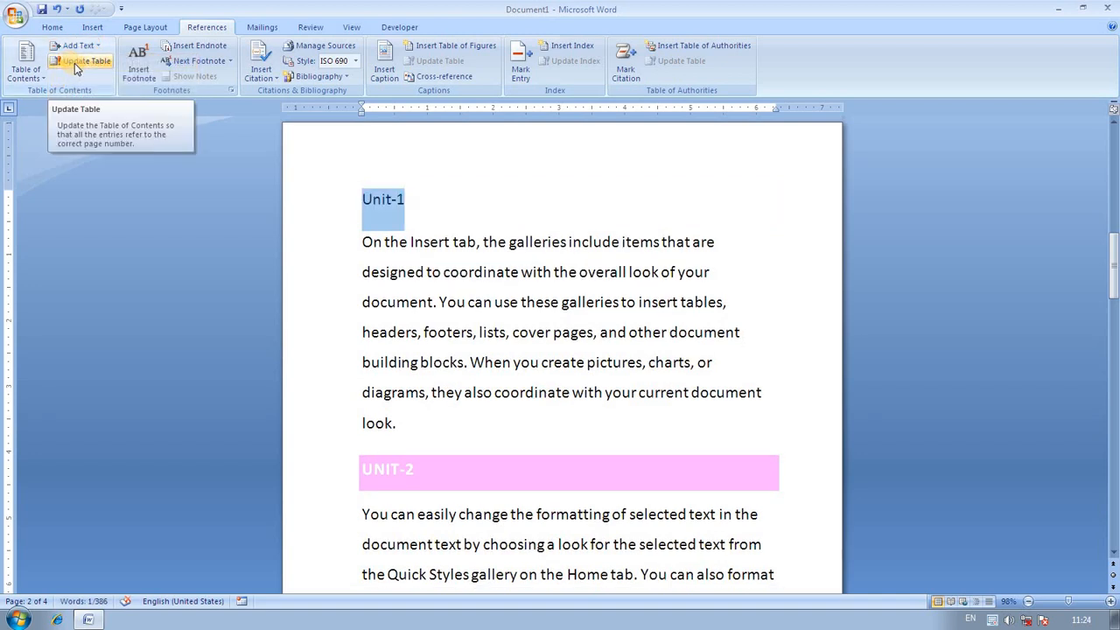
- Set the Unit-1 line back to Level 1 for the table of contents
{"action": "left_click", "coordinate": [91, 47]}
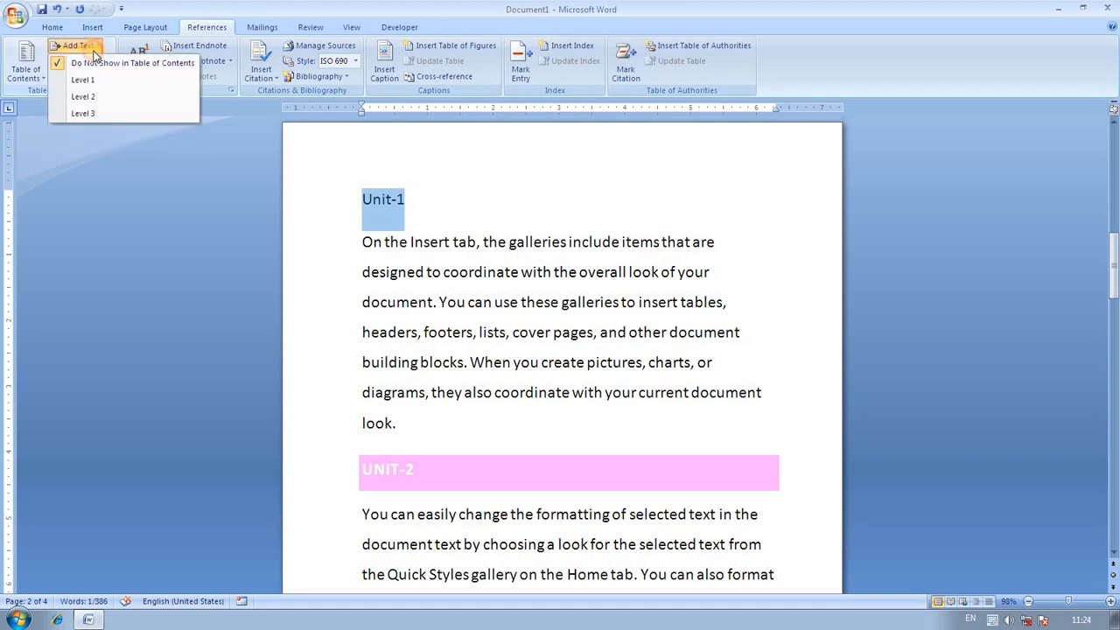
{"action": "left_click", "coordinate": [83, 80]}
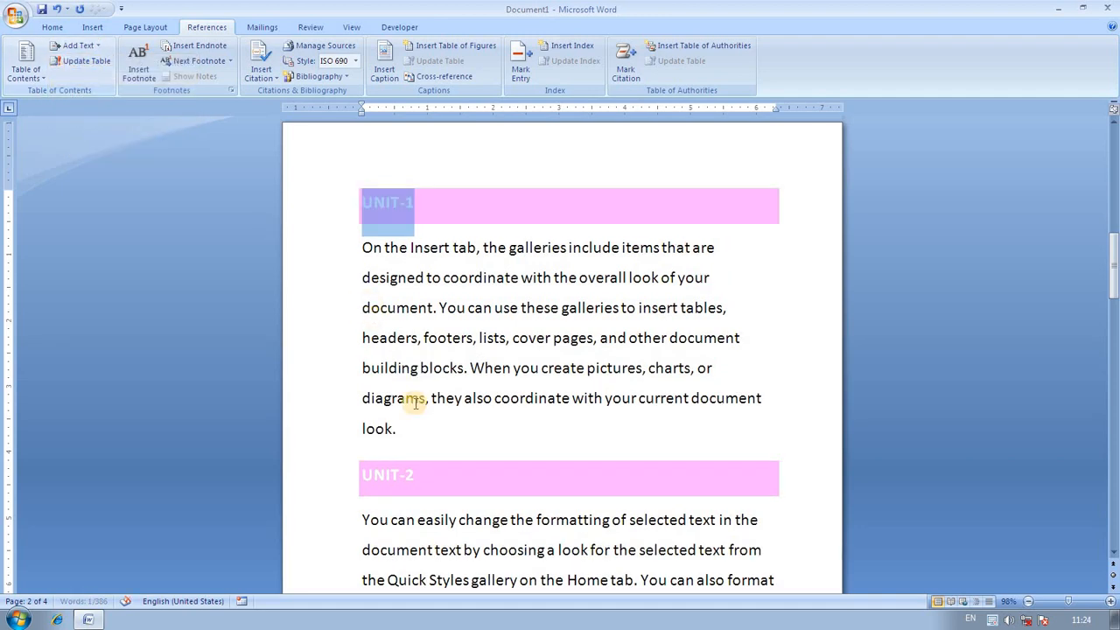
- Set the Unit-2 heading on page 2 to Level 2 for the table of contents
{"action": "left_click_drag", "start_coordinate": [425, 473], "coordinate": [377, 470]}
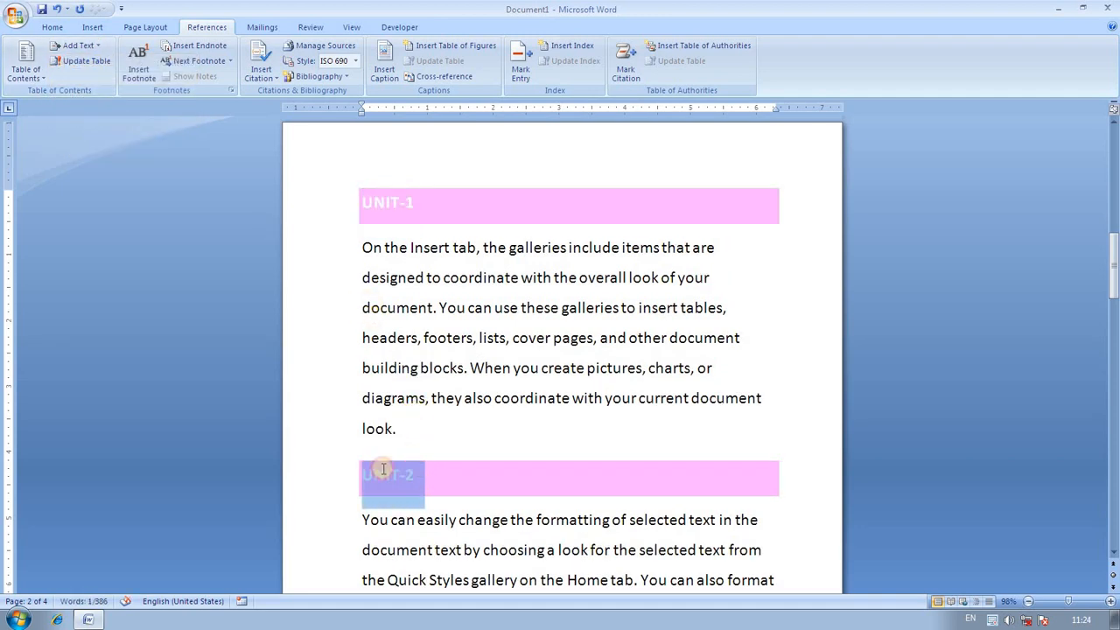
{"action": "left_click", "coordinate": [95, 54]}
{"action": "left_click", "coordinate": [95, 92]}
- Set the Unit-3 heading on page 2 to Level 3 for the table of contents
{"action": "scroll", "coordinate": [241, 259], "scroll_direction": "down", "scroll_amount": 1}
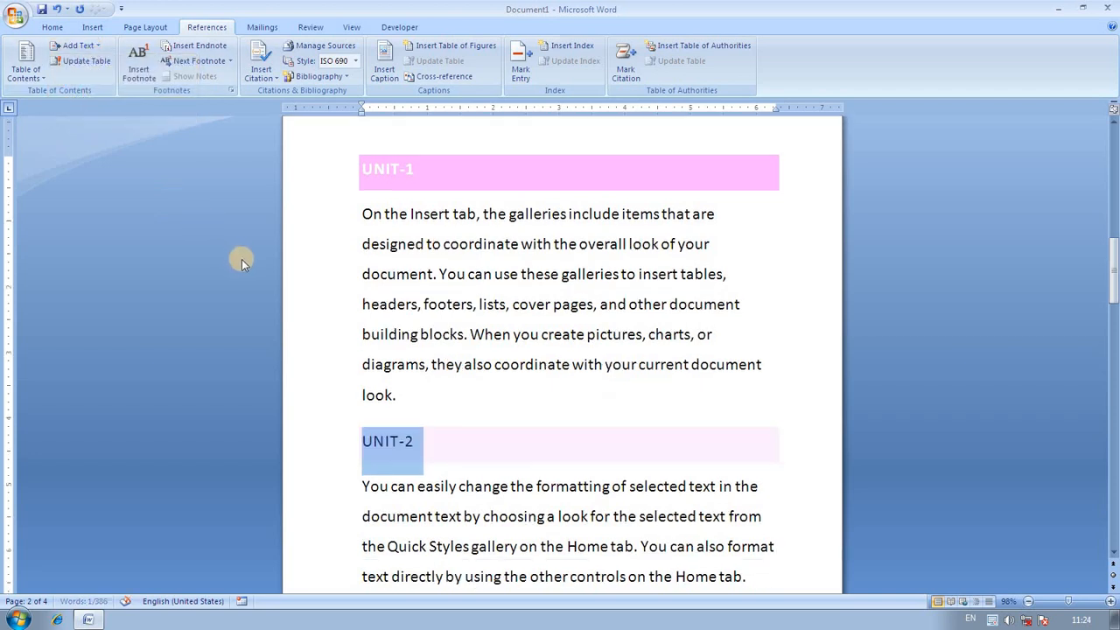
{"action": "scroll", "coordinate": [242, 259], "scroll_direction": "down", "scroll_amount": 5}
{"action": "left_click_drag", "start_coordinate": [425, 447], "coordinate": [362, 448]}
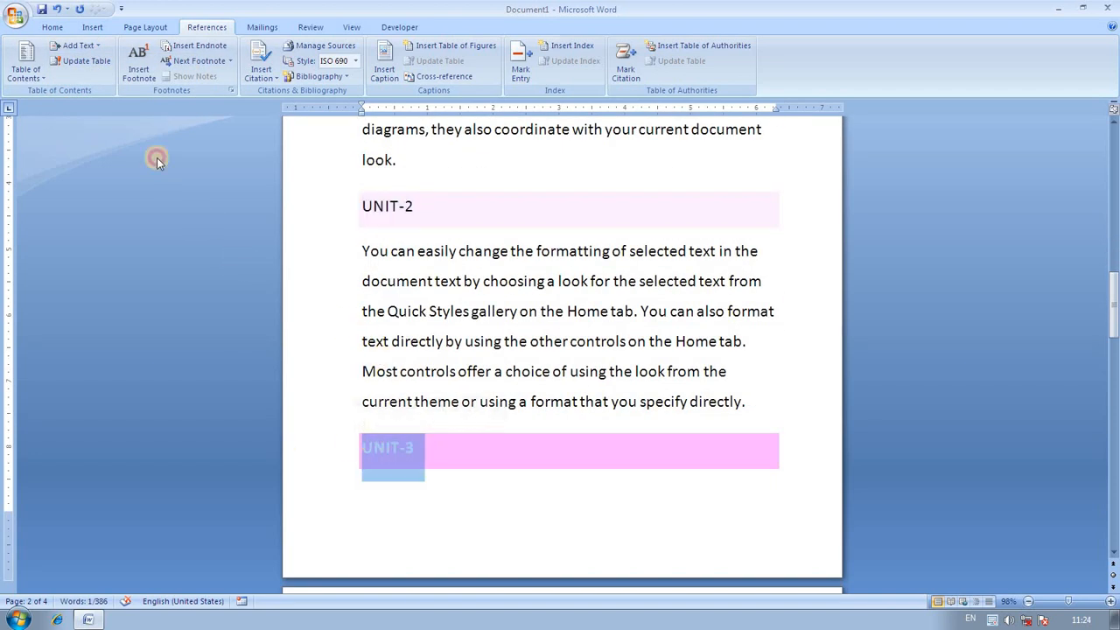
{"action": "left_click", "coordinate": [78, 46]}
{"action": "left_click", "coordinate": [89, 110]}
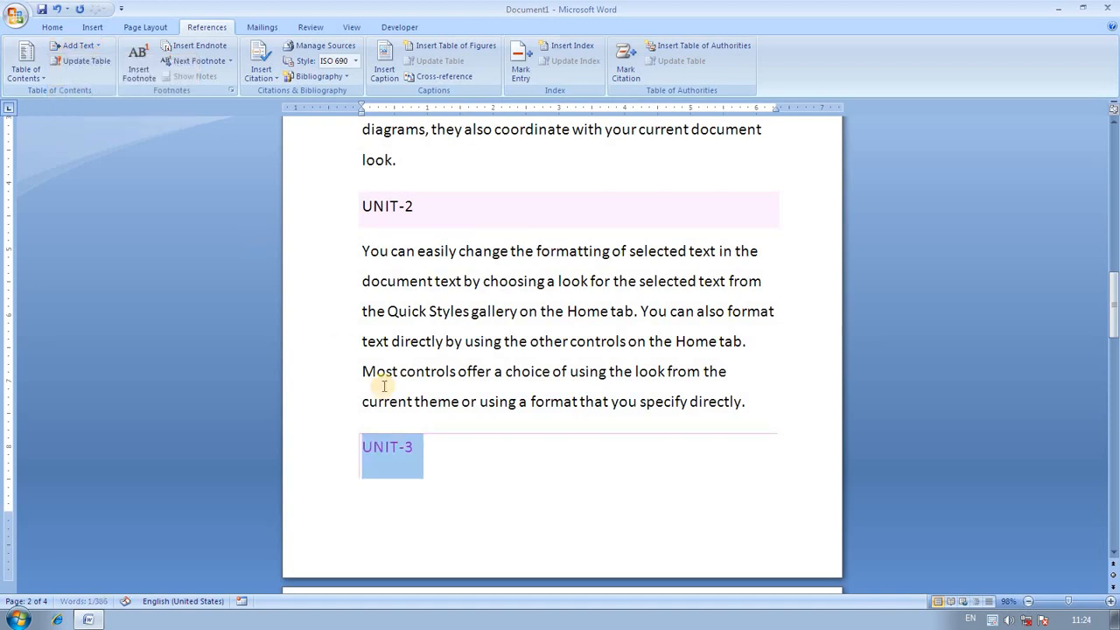
{"action": "left_click", "coordinate": [439, 402]}
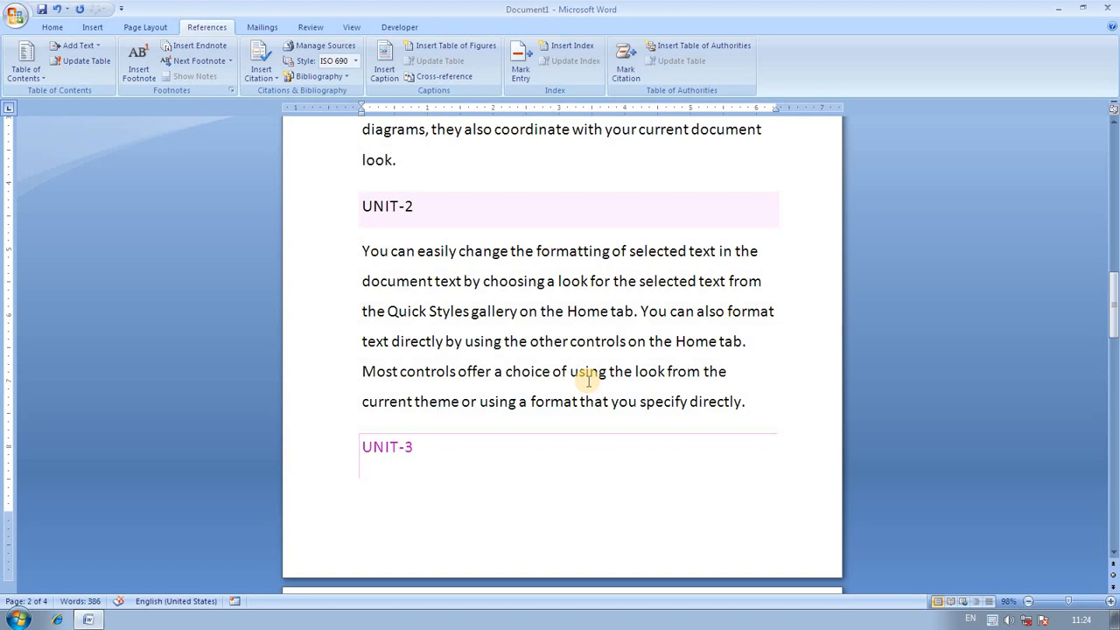
- Insert the text "unit-4" with a paragraph break before "Quick Style Set command" in the first paragraph of page 3
{"action": "scroll", "coordinate": [595, 368], "scroll_direction": "up", "scroll_amount": 1}
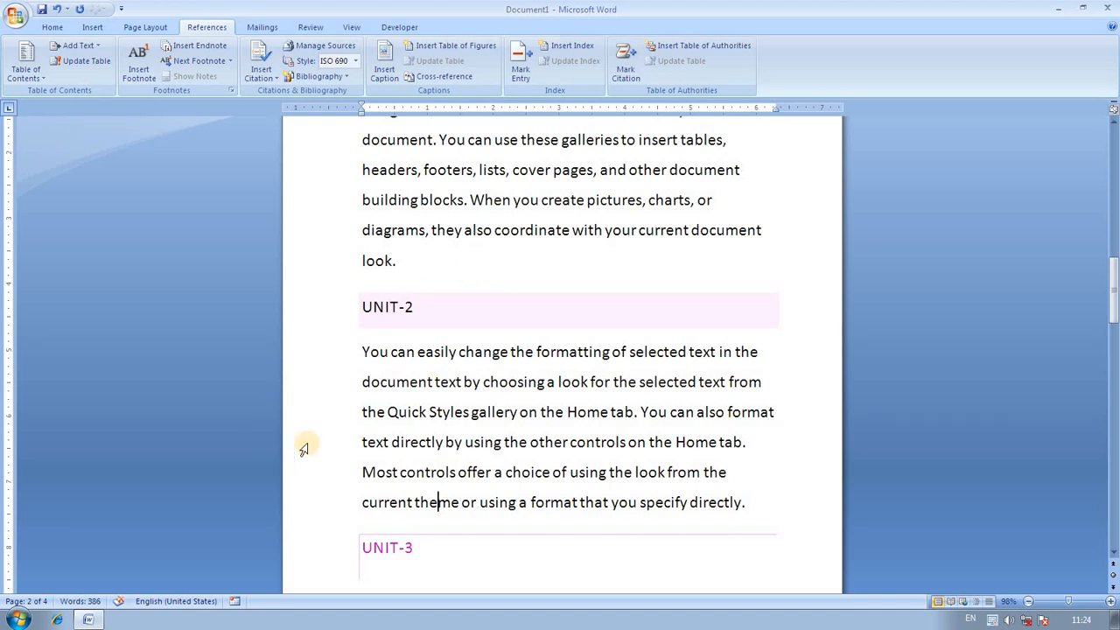
{"action": "scroll", "coordinate": [385, 470], "scroll_direction": "down", "scroll_amount": 3}
{"action": "scroll", "coordinate": [385, 470], "scroll_direction": "down", "scroll_amount": 1}
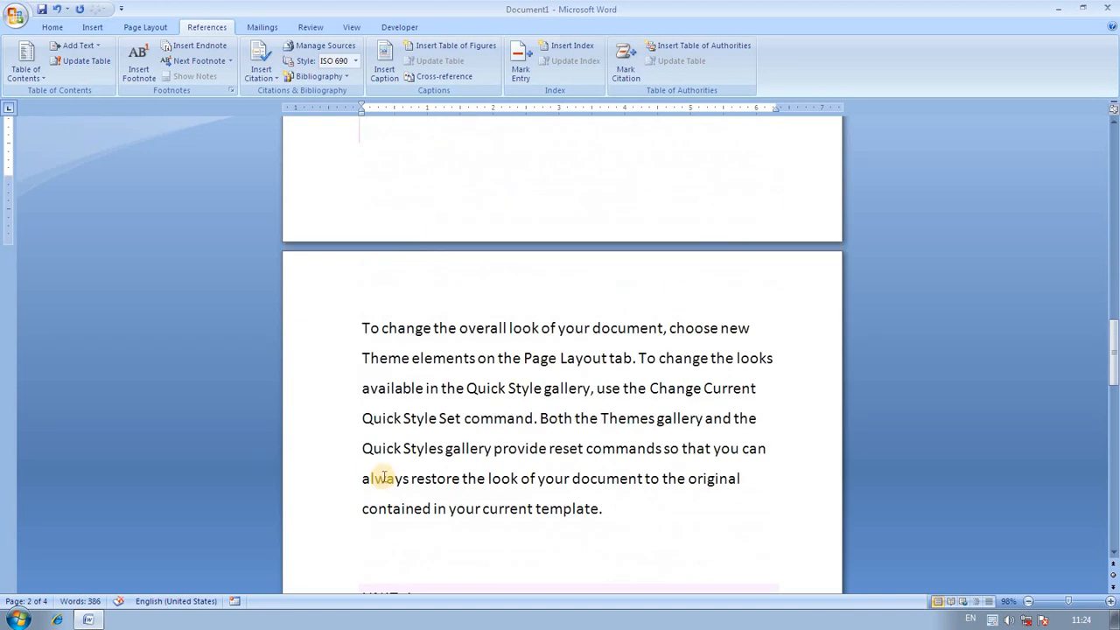
{"action": "left_click", "coordinate": [361, 419]}
{"action": "type", "text": "unit-4"}
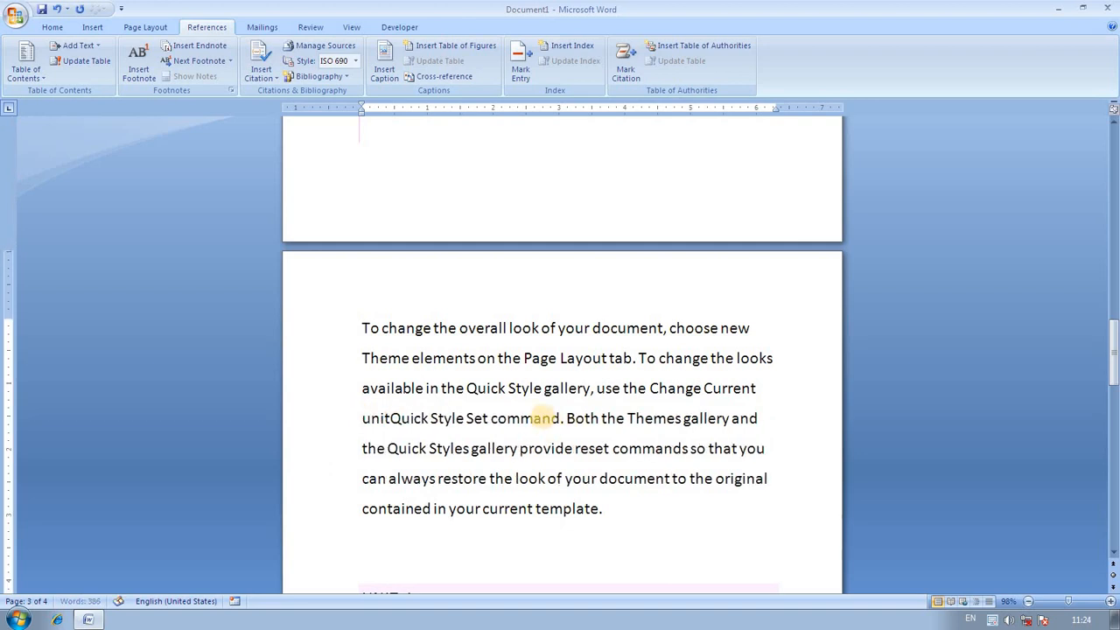
{"action": "key", "text": "Return"}
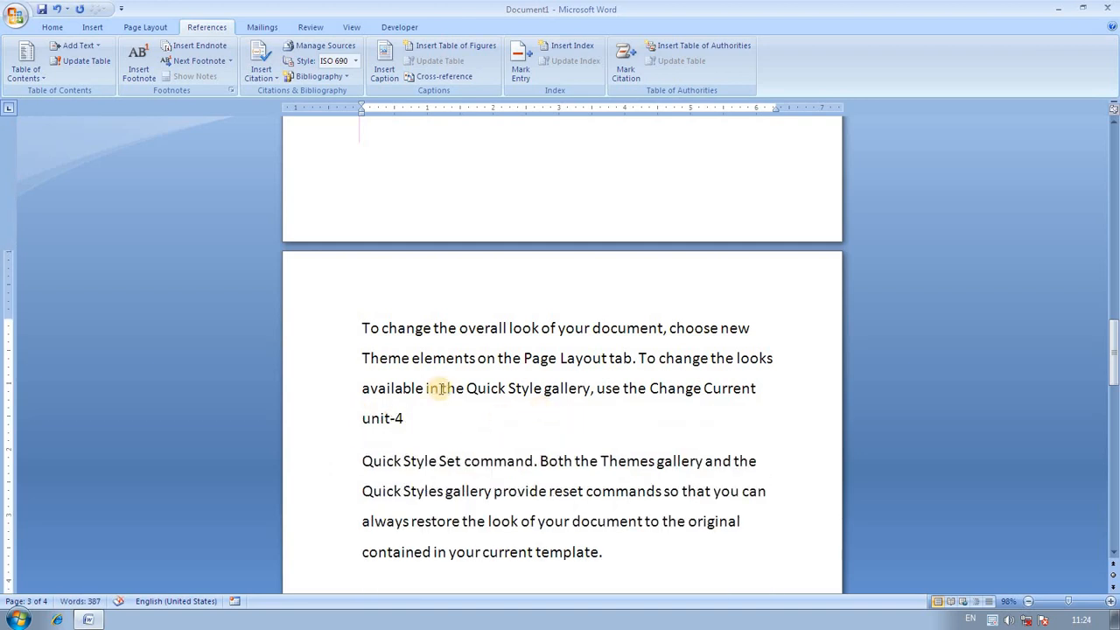
- Apply the Heading 1 style to the unit-4 text on page 3
{"action": "left_click_drag", "start_coordinate": [416, 418], "coordinate": [339, 426]}
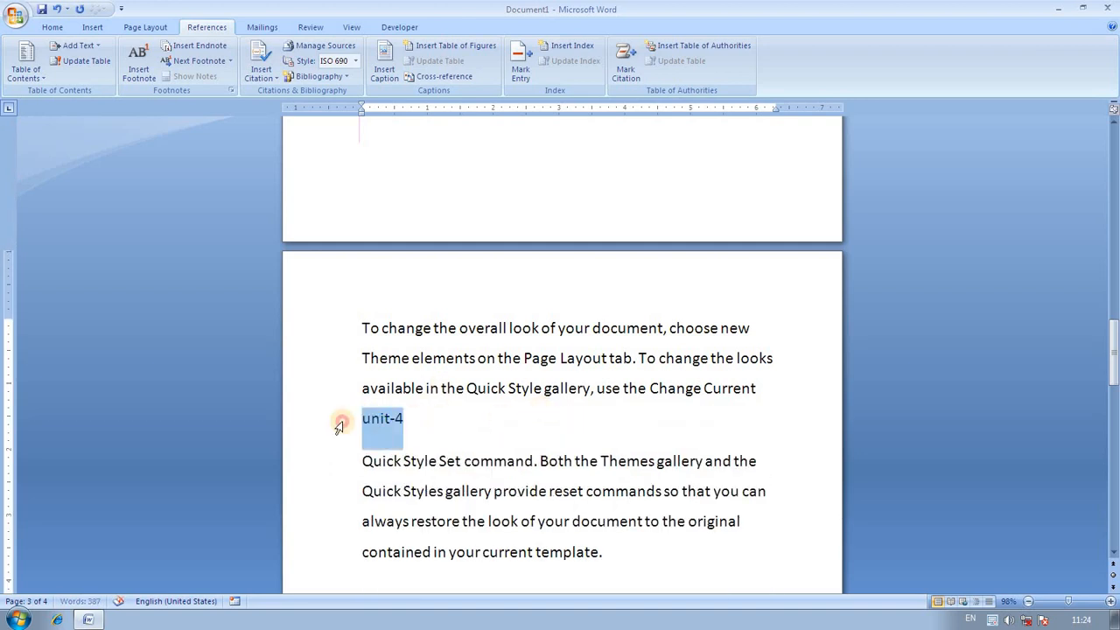
{"action": "left_click", "coordinate": [52, 26]}
{"action": "left_click", "coordinate": [575, 70]}
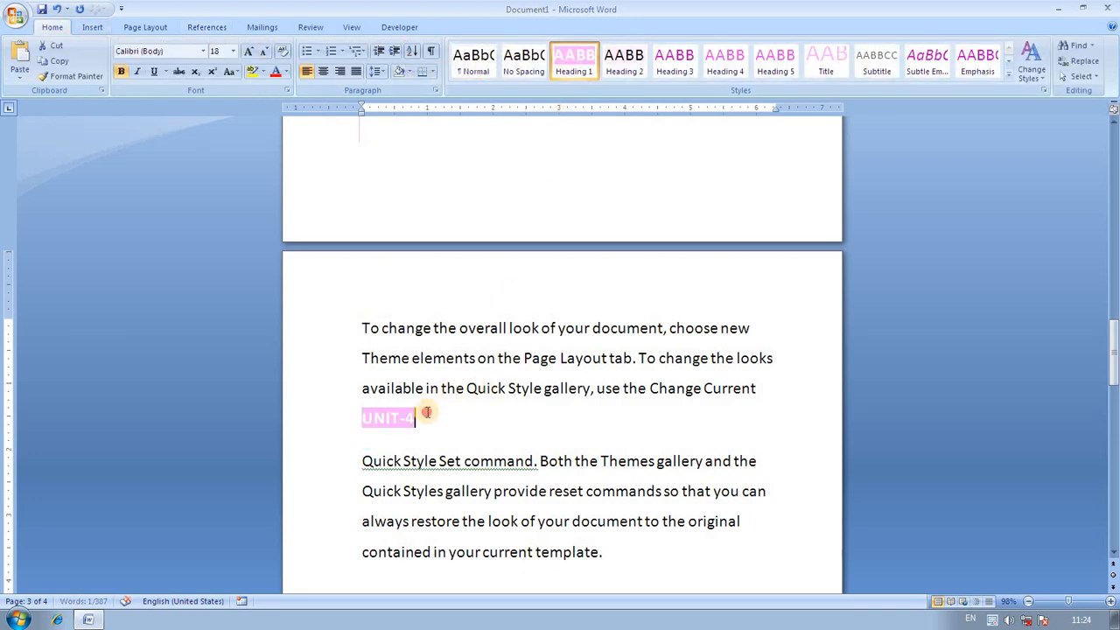
- Update the entire table of contents on the first page, including headings and levels
{"action": "scroll", "coordinate": [429, 411], "scroll_direction": "up", "scroll_amount": 1}
{"action": "scroll", "coordinate": [429, 411], "scroll_direction": "up", "scroll_amount": 10}
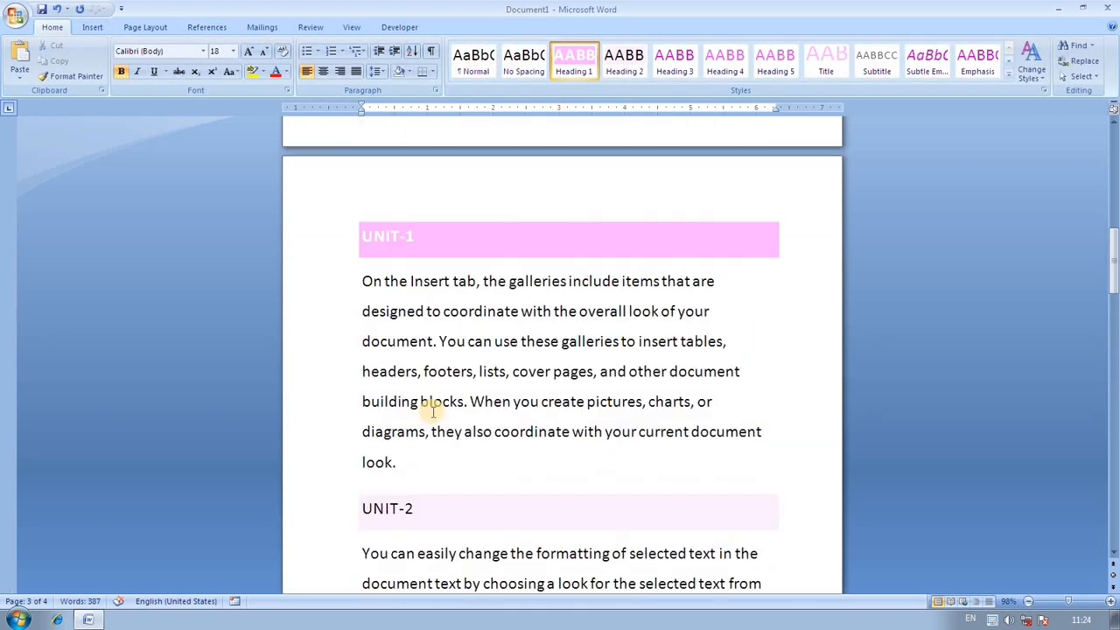
{"action": "scroll", "coordinate": [454, 345], "scroll_direction": "up", "scroll_amount": 3}
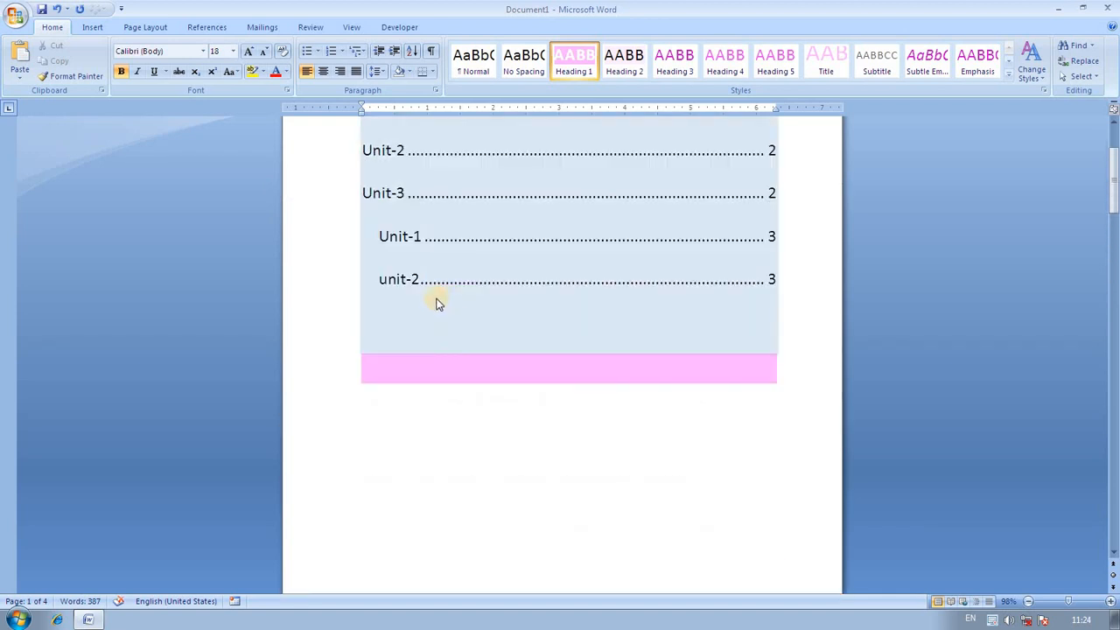
{"action": "left_click", "coordinate": [446, 296]}
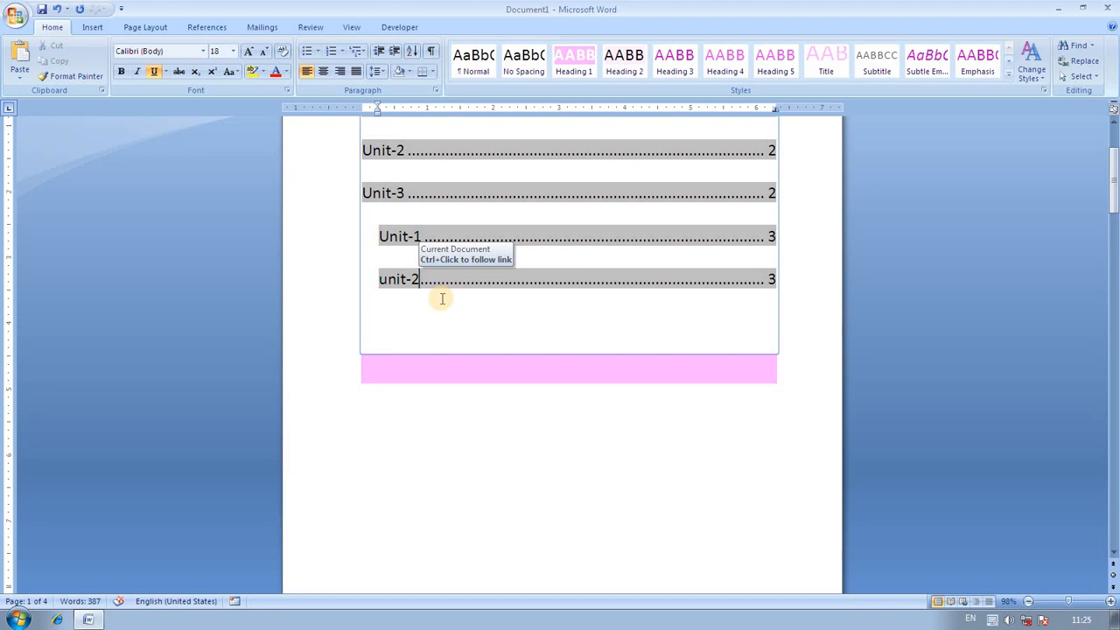
{"action": "left_click", "coordinate": [211, 27]}
{"action": "left_click", "coordinate": [80, 60]}
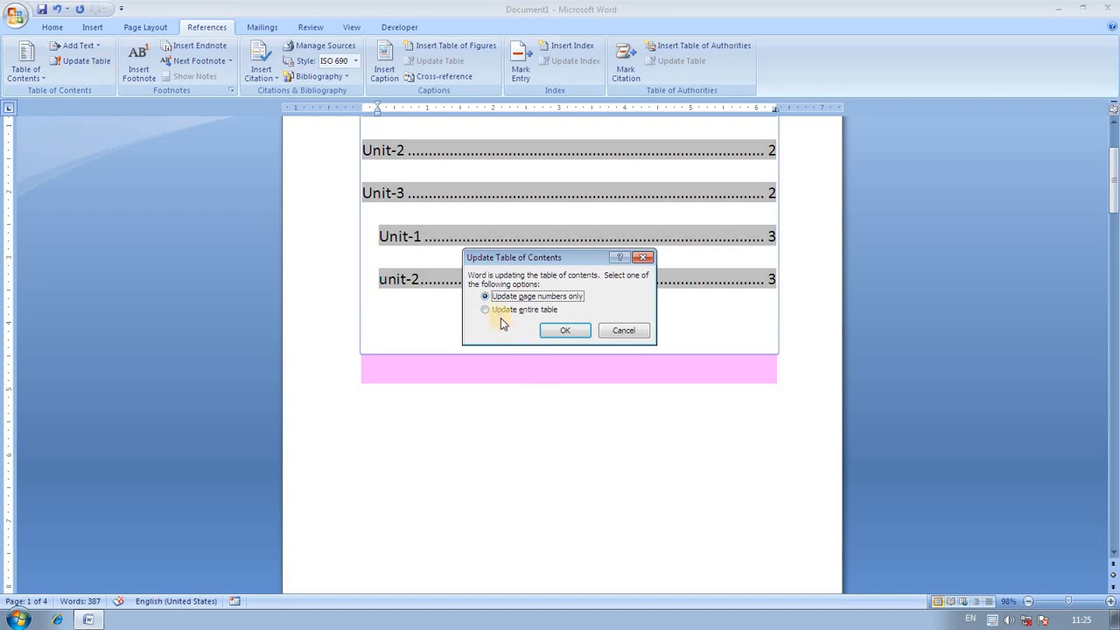
{"action": "left_click", "coordinate": [486, 310]}
{"action": "left_click", "coordinate": [560, 333]}
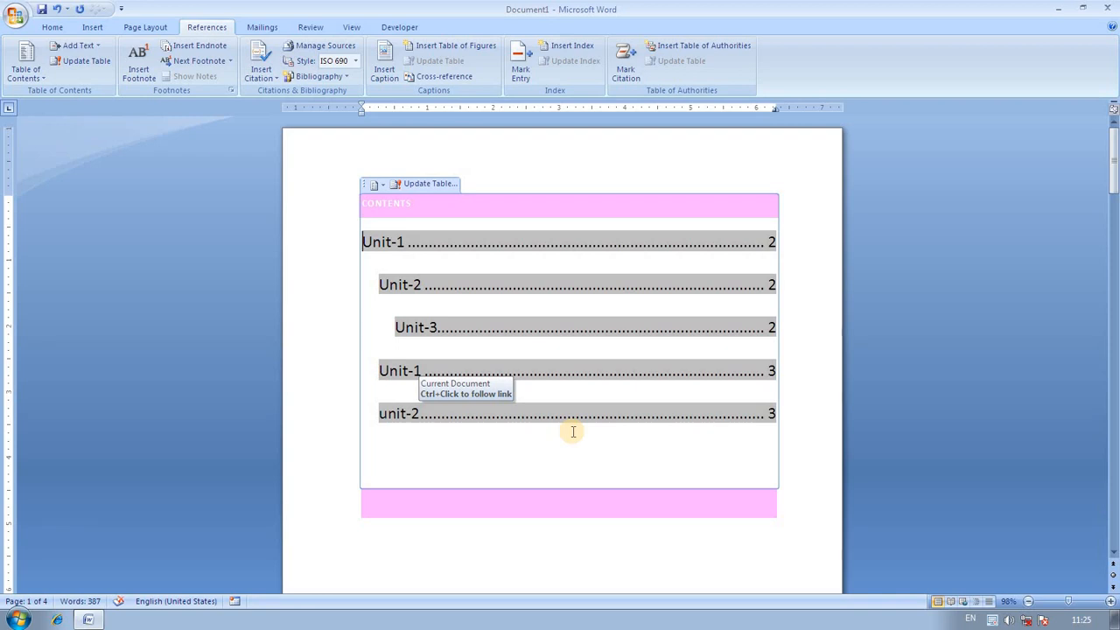
{"action": "left_click", "coordinate": [525, 162]}
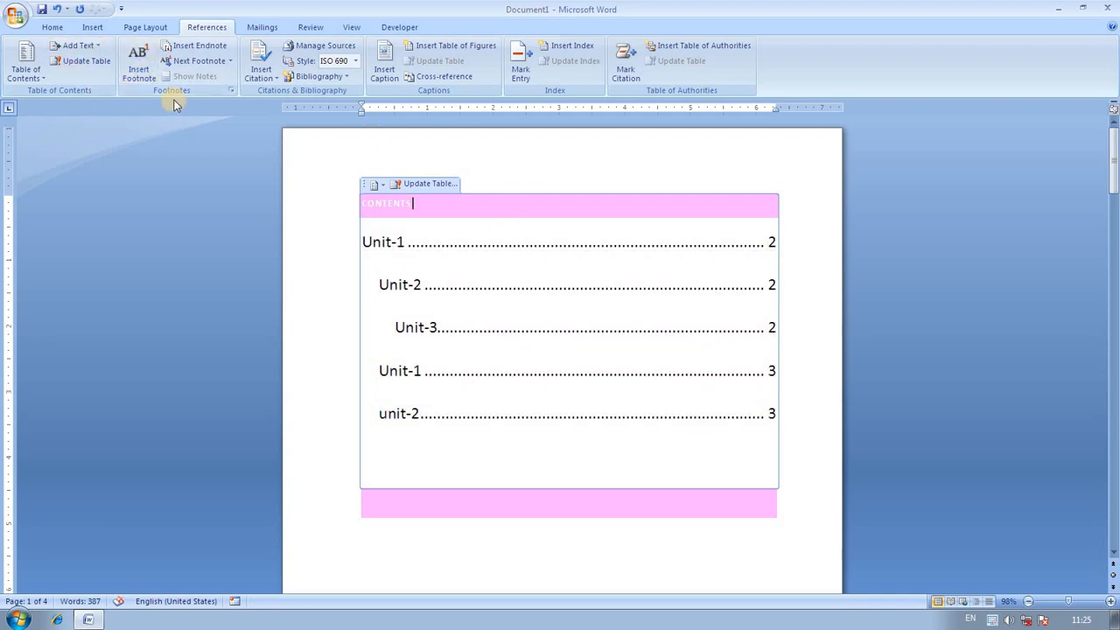
- Add a footnote reading "hills" to the word "galleries" in the first line under the Unit-1 heading on page 2
{"action": "scroll", "coordinate": [538, 337], "scroll_direction": "down", "scroll_amount": 15}
{"action": "scroll", "coordinate": [526, 358], "scroll_direction": "down", "scroll_amount": 3}
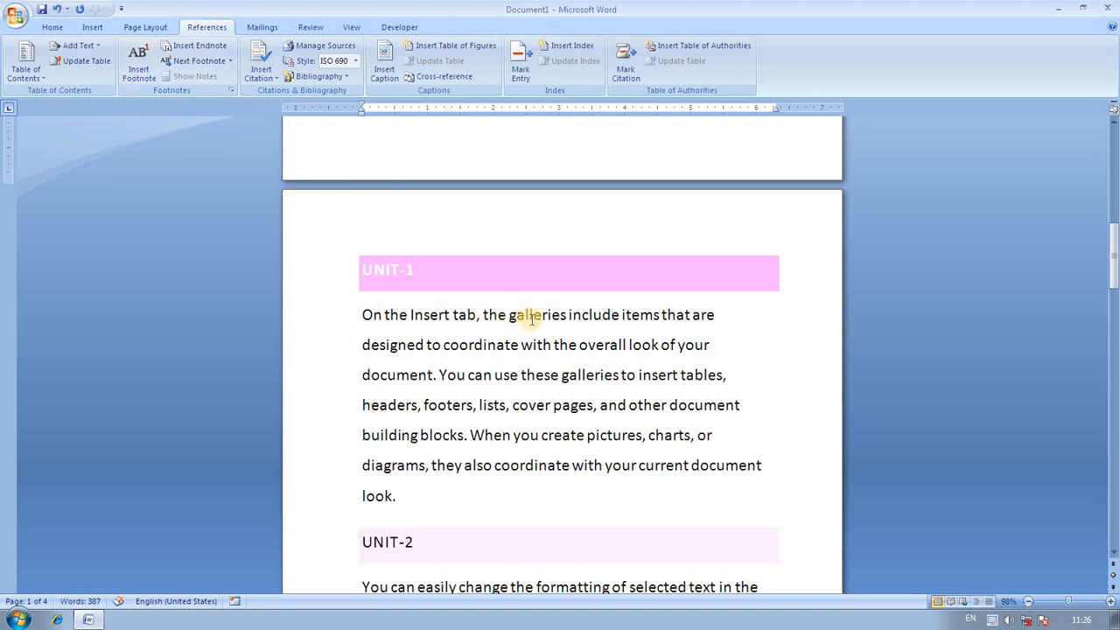
{"action": "left_click_drag", "start_coordinate": [566, 316], "coordinate": [508, 316]}
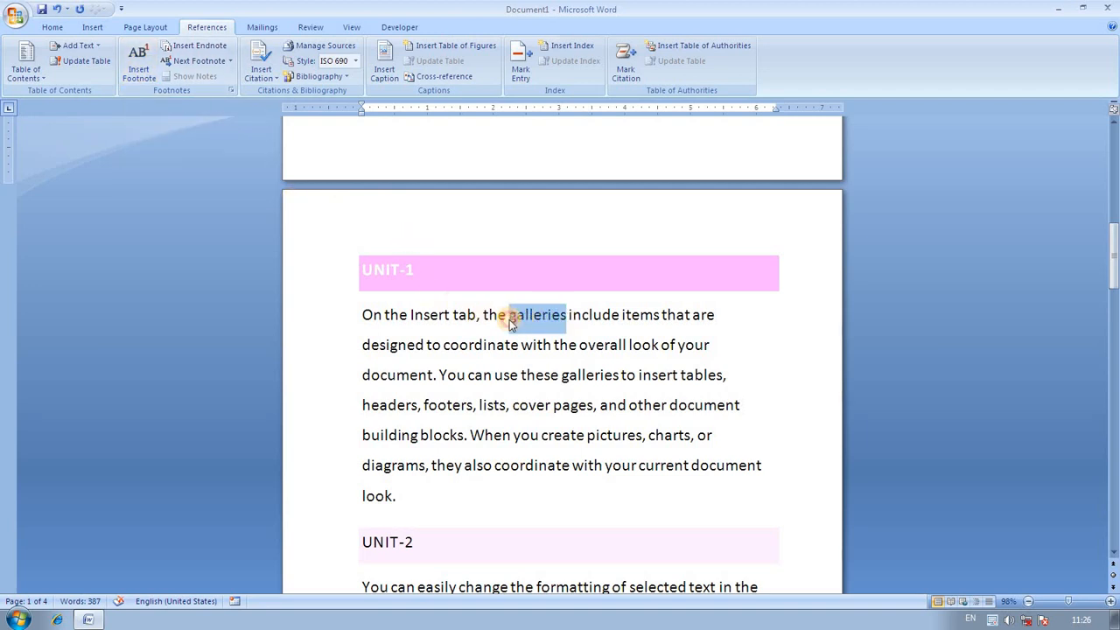
{"action": "left_click", "coordinate": [138, 68]}
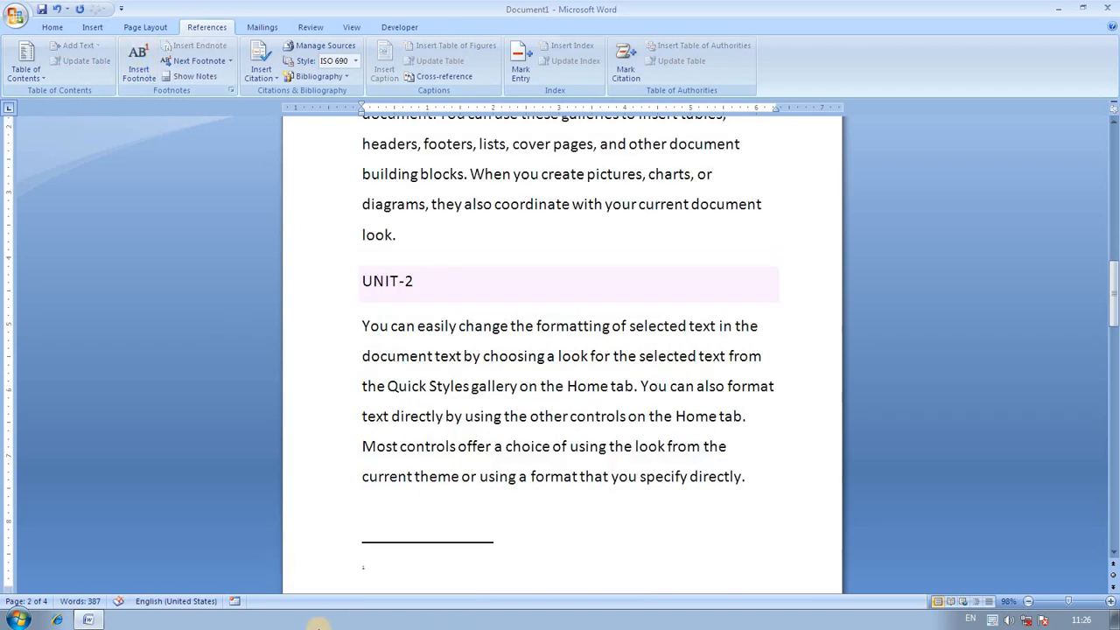
{"action": "type", "text": "hills"}
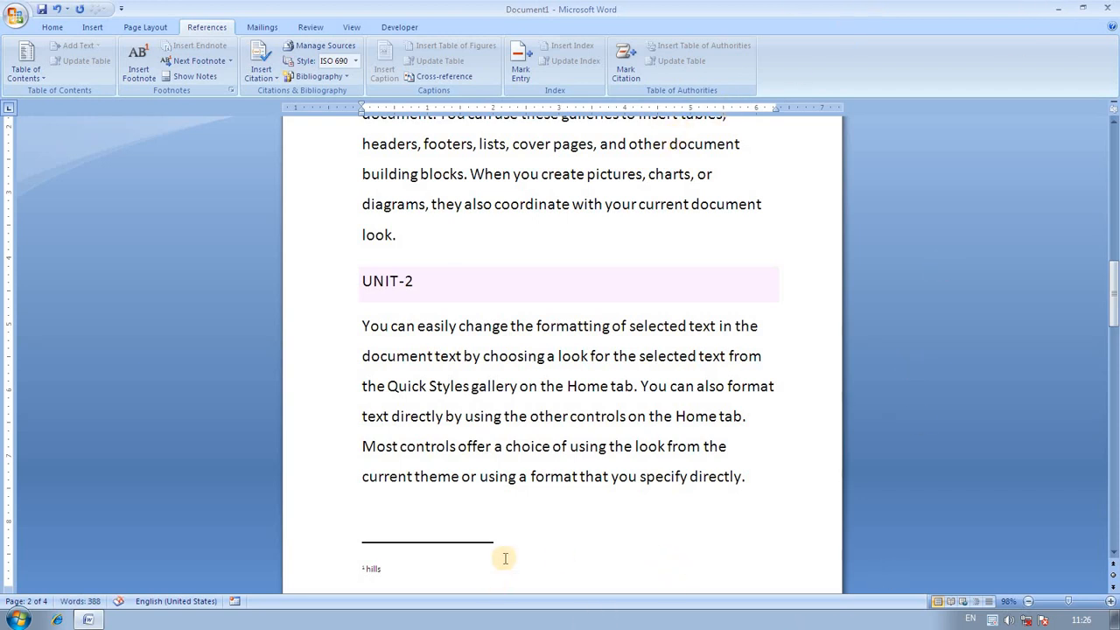
{"action": "scroll", "coordinate": [560, 495], "scroll_direction": "up", "scroll_amount": 2}
{"action": "scroll", "coordinate": [556, 495], "scroll_direction": "up", "scroll_amount": 1}
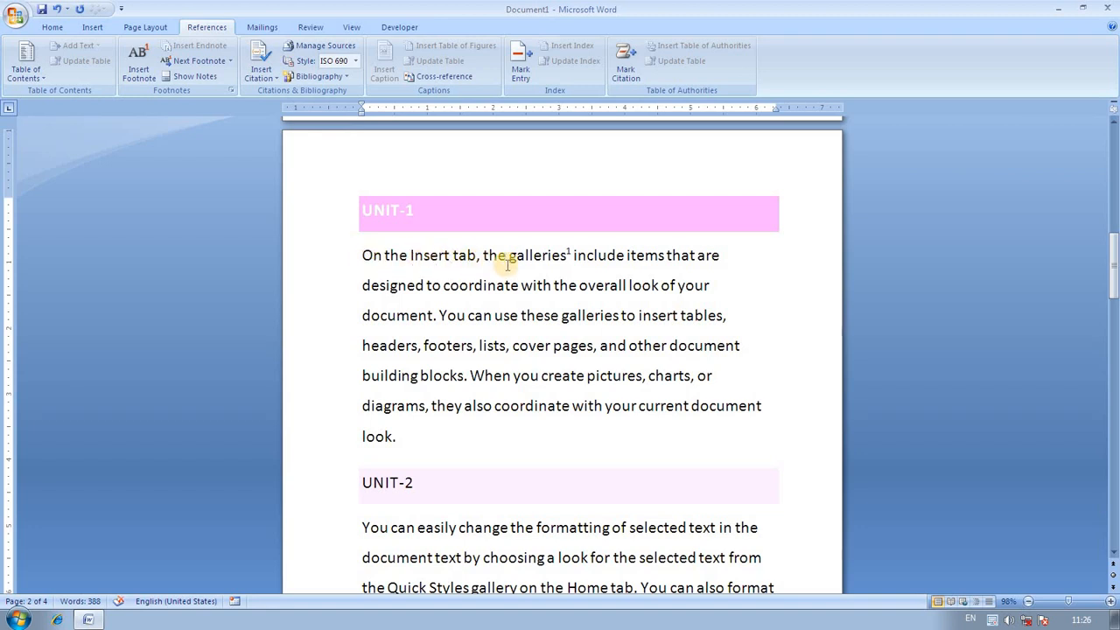
{"action": "mouse_move", "coordinate": [573, 251]}
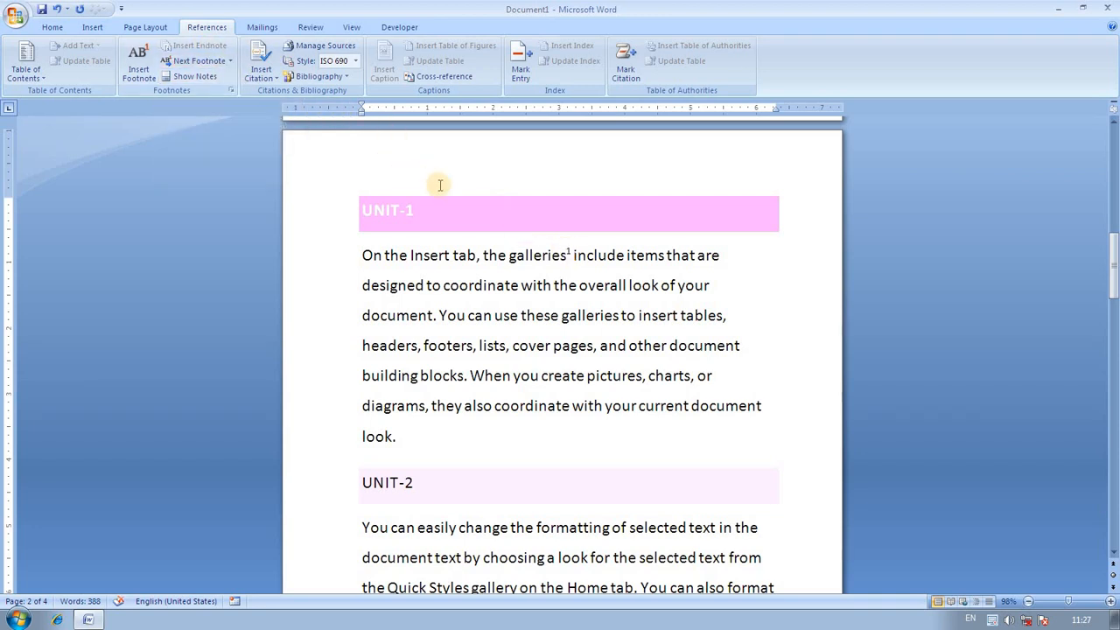
- Add an endnote reading "Points(x,y)" to the word "coordinate" in the second line under the Unit-1 heading on page 2
{"action": "left_click", "coordinate": [437, 255]}
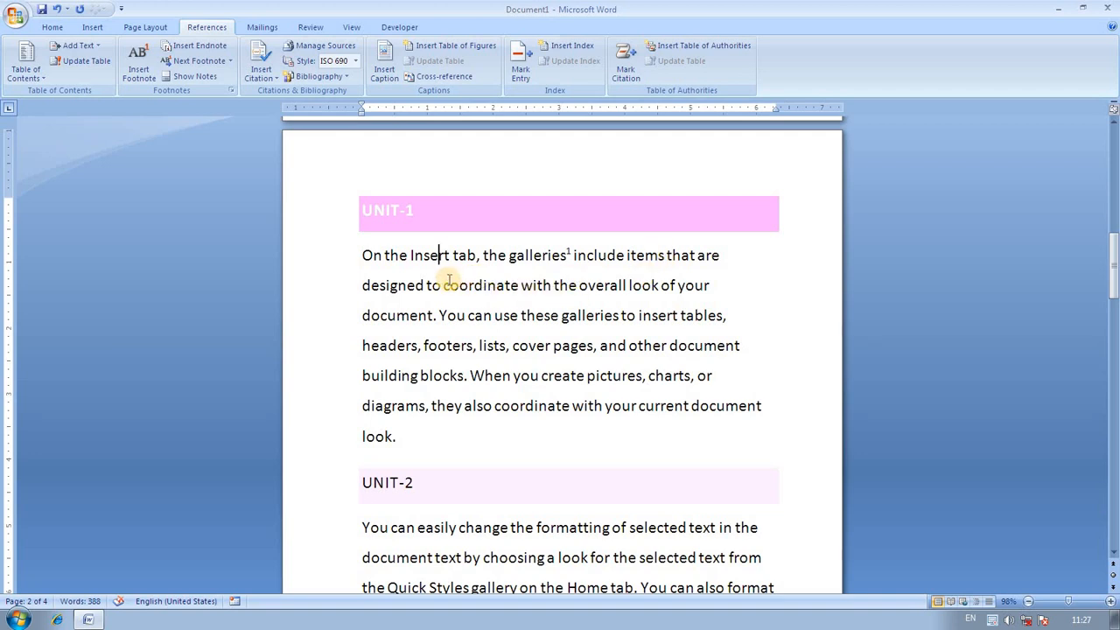
{"action": "left_click_drag", "start_coordinate": [450, 286], "coordinate": [518, 289]}
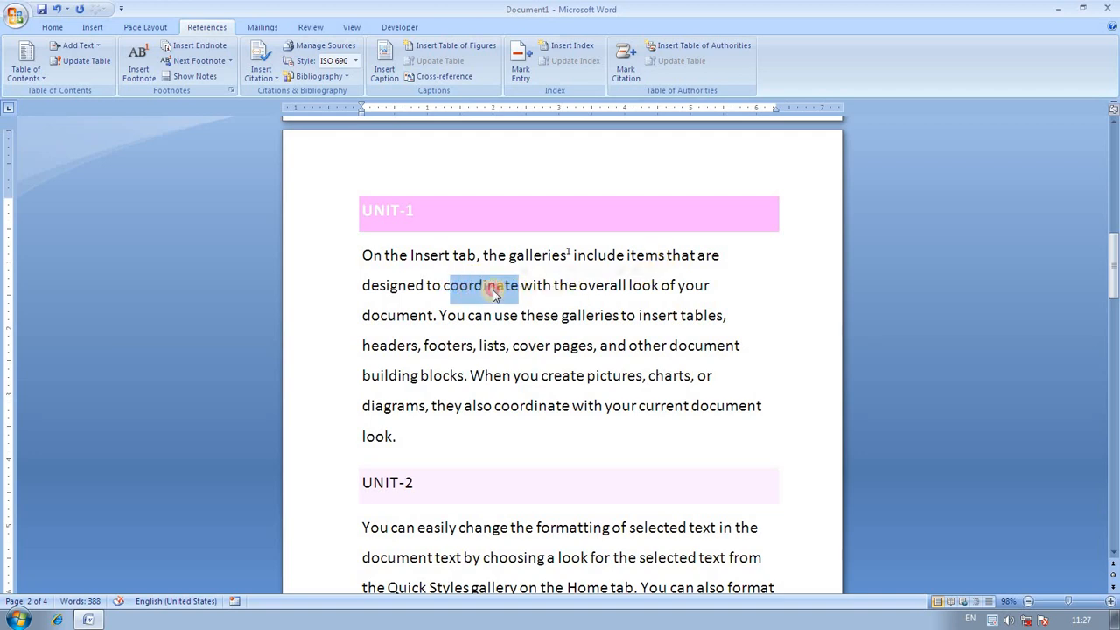
{"action": "left_click", "coordinate": [443, 288]}
{"action": "left_click_drag", "start_coordinate": [444, 288], "coordinate": [519, 288]}
{"action": "left_click", "coordinate": [216, 51]}
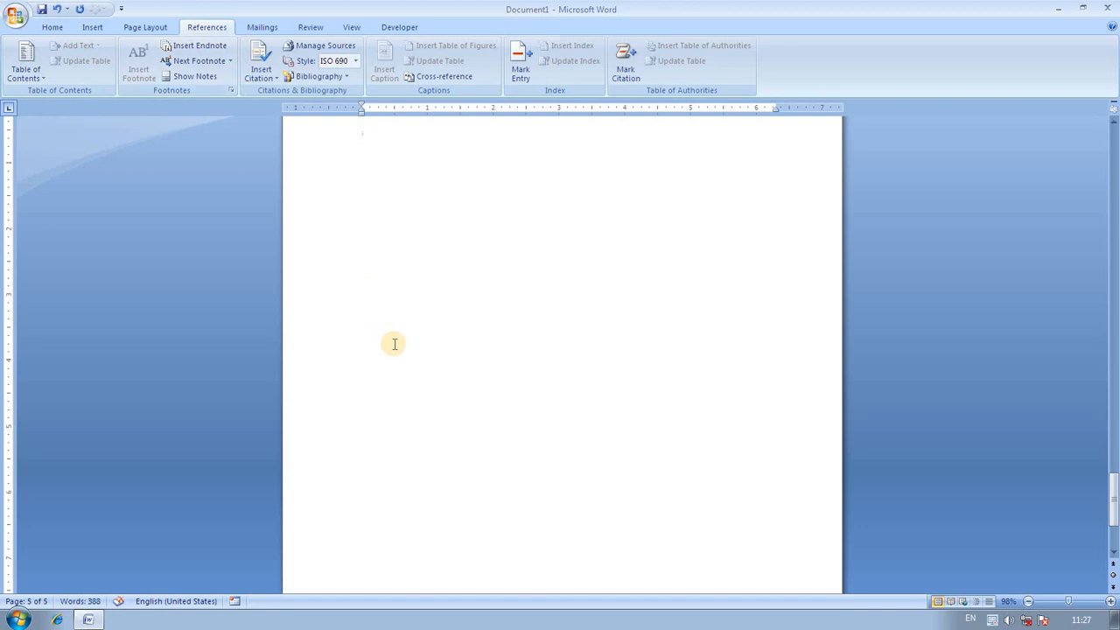
{"action": "type", "text": "points(x,y)"}
- Add a footnote reading "More" to the word "other" in the paragraph under the Unit-1 heading on page 2
{"action": "scroll", "coordinate": [459, 354], "scroll_direction": "up", "scroll_amount": 2}
{"action": "scroll", "coordinate": [458, 355], "scroll_direction": "up", "scroll_amount": 5}
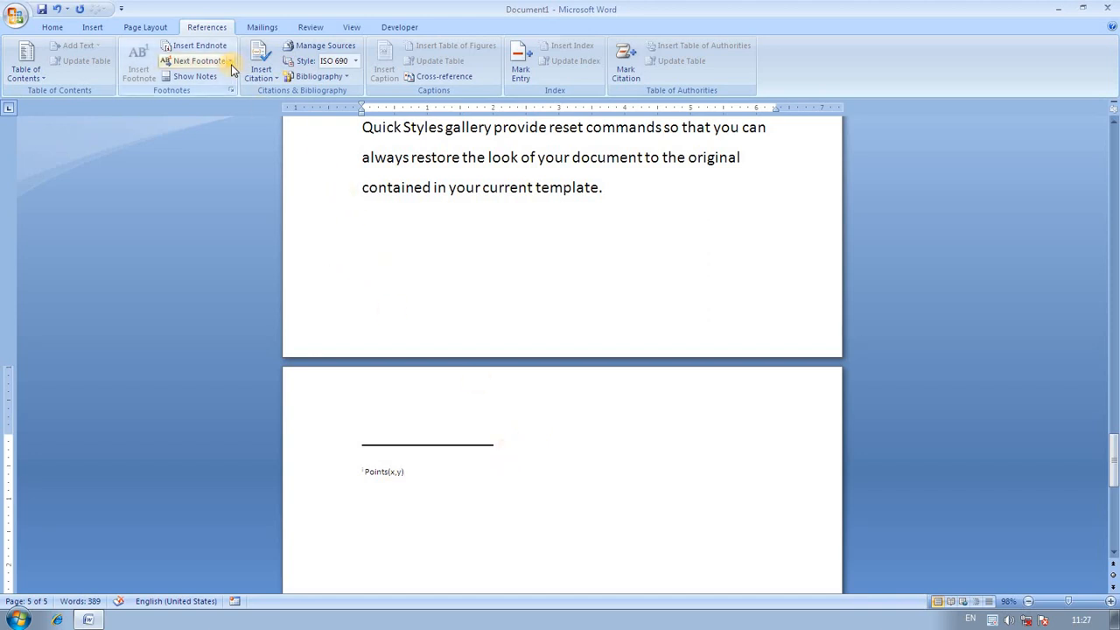
{"action": "scroll", "coordinate": [595, 333], "scroll_direction": "up", "scroll_amount": 15}
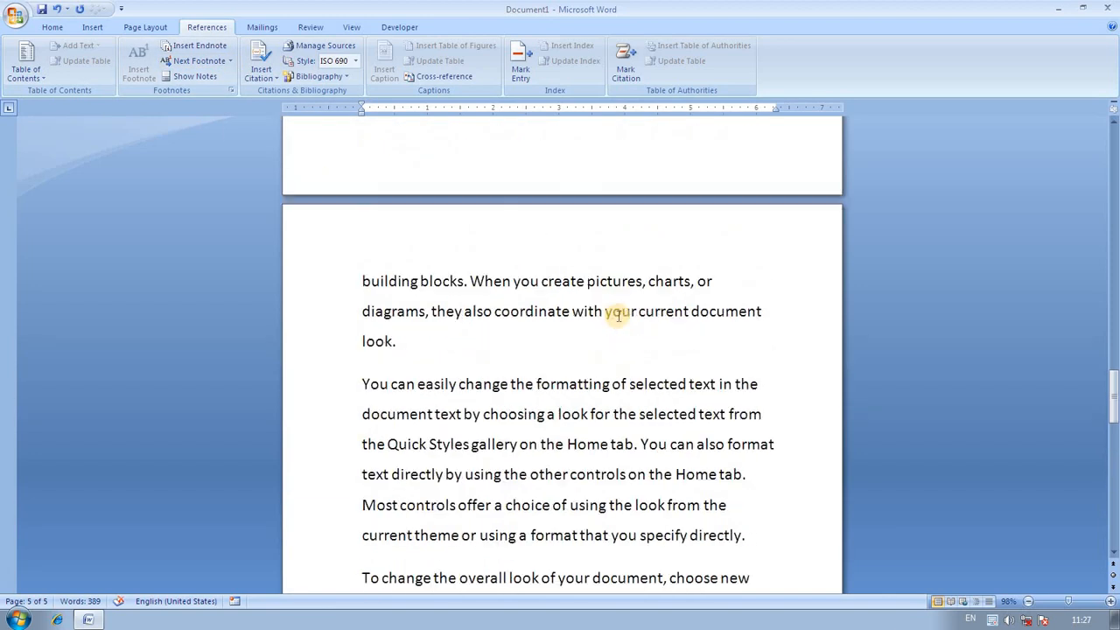
{"action": "scroll", "coordinate": [650, 333], "scroll_direction": "up", "scroll_amount": 9}
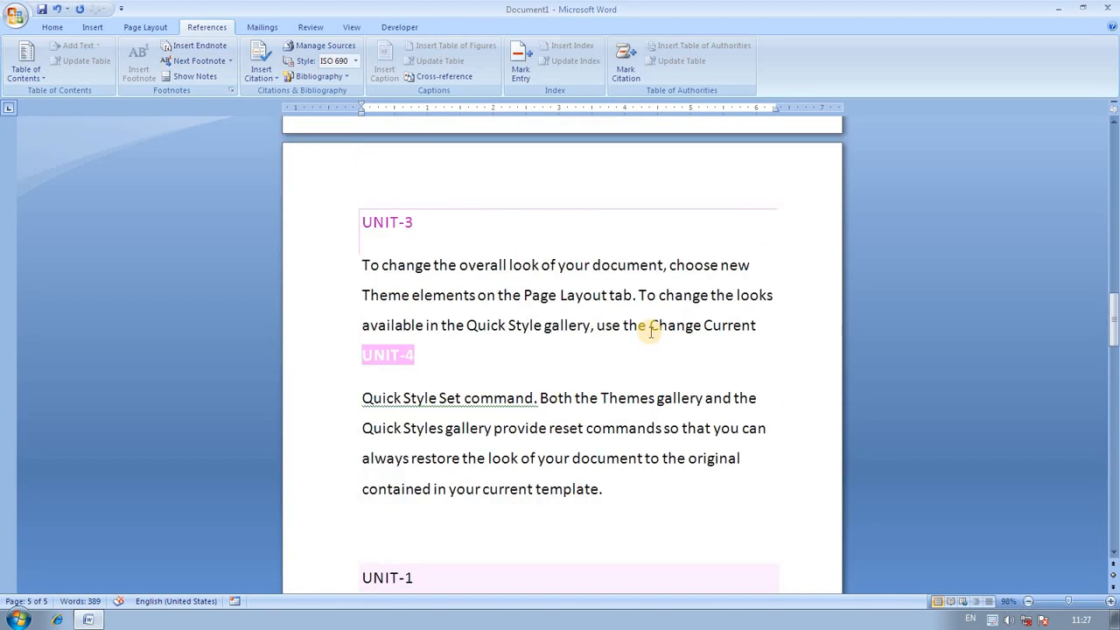
{"action": "scroll", "coordinate": [686, 343], "scroll_direction": "up", "scroll_amount": 10}
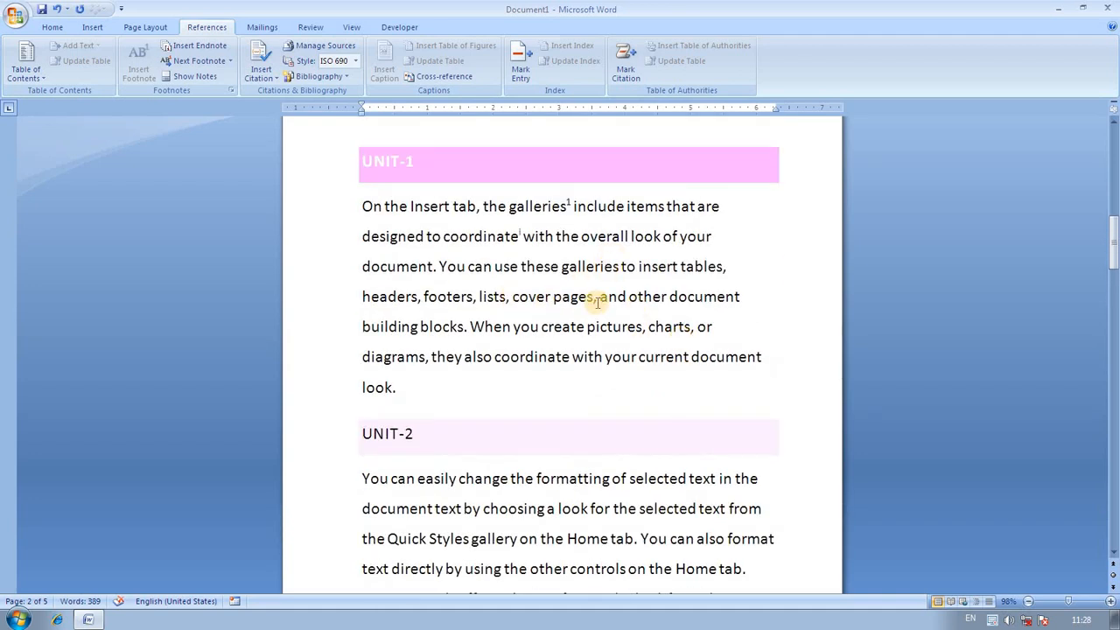
{"action": "left_click_drag", "start_coordinate": [630, 297], "coordinate": [662, 296]}
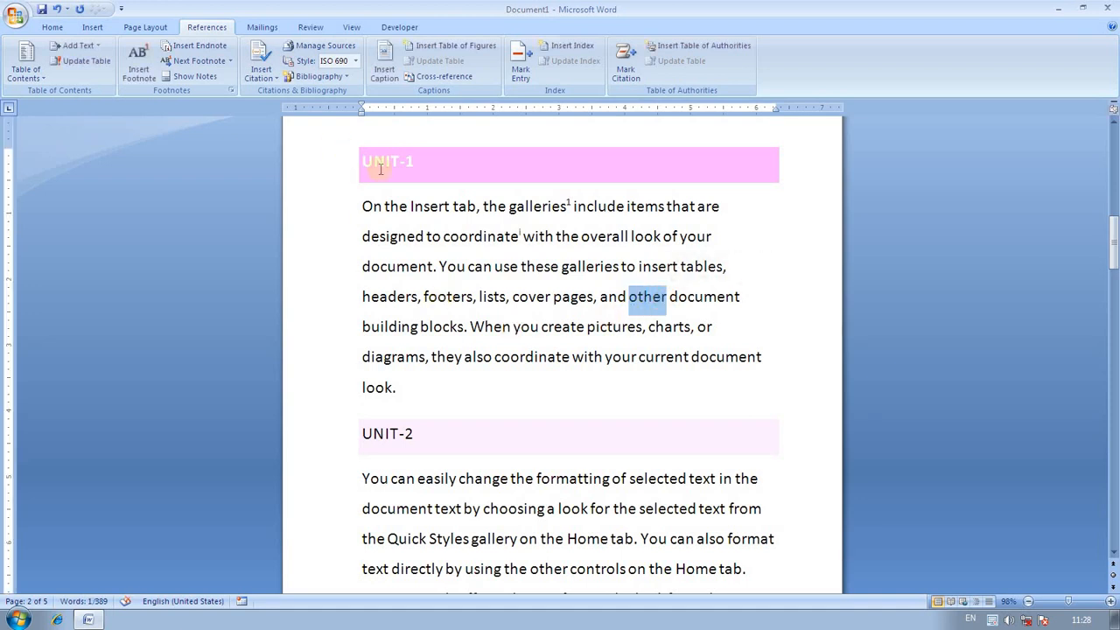
{"action": "left_click", "coordinate": [138, 63]}
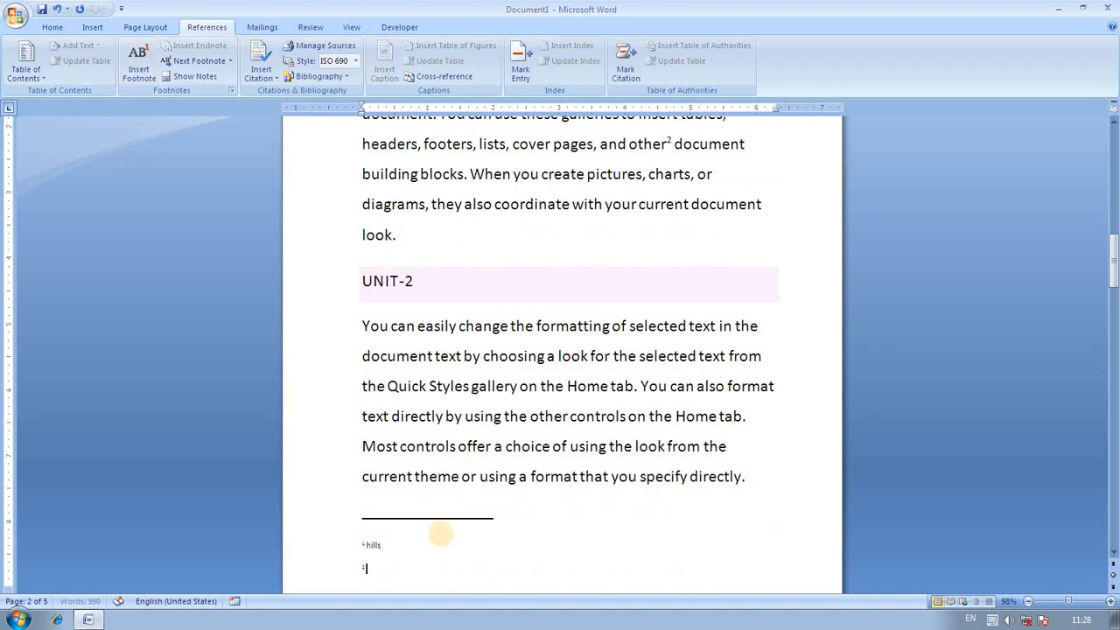
{"action": "type", "text": "more"}
{"action": "left_click", "coordinate": [575, 532]}
{"action": "scroll", "coordinate": [595, 320], "scroll_direction": "up", "scroll_amount": 3}
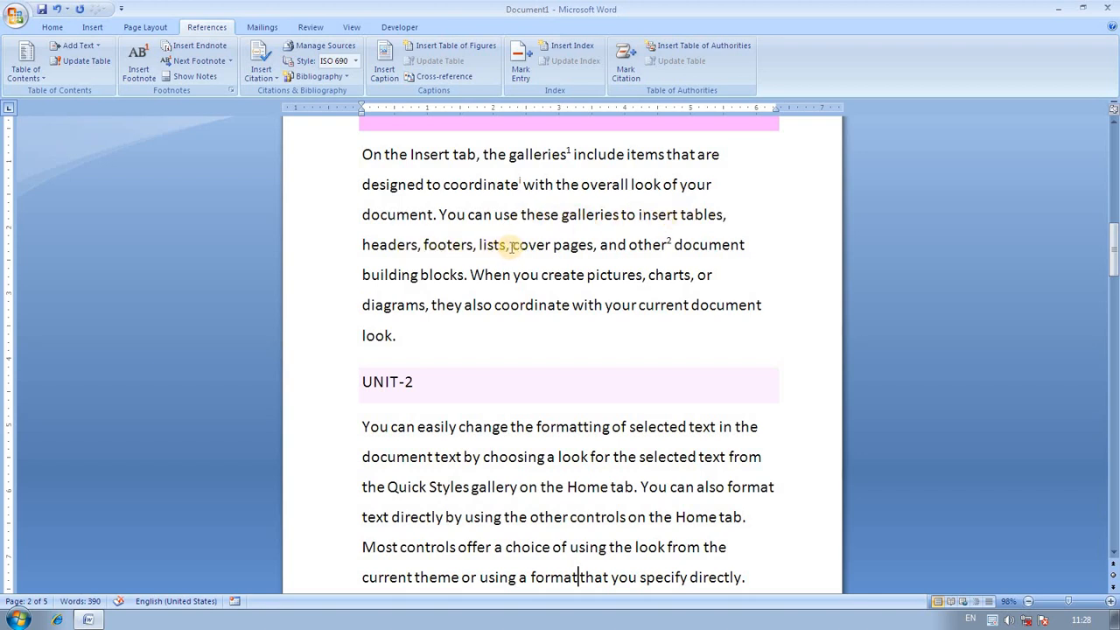
{"action": "mouse_move", "coordinate": [671, 240]}
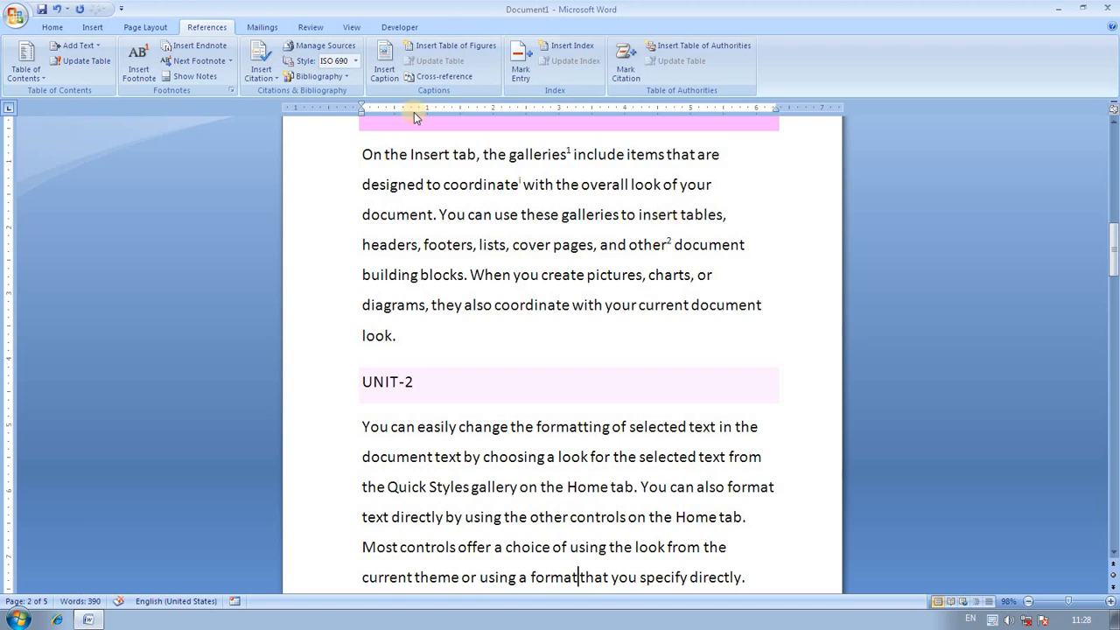
{"action": "scroll", "coordinate": [459, 337], "scroll_direction": "down", "scroll_amount": 2}
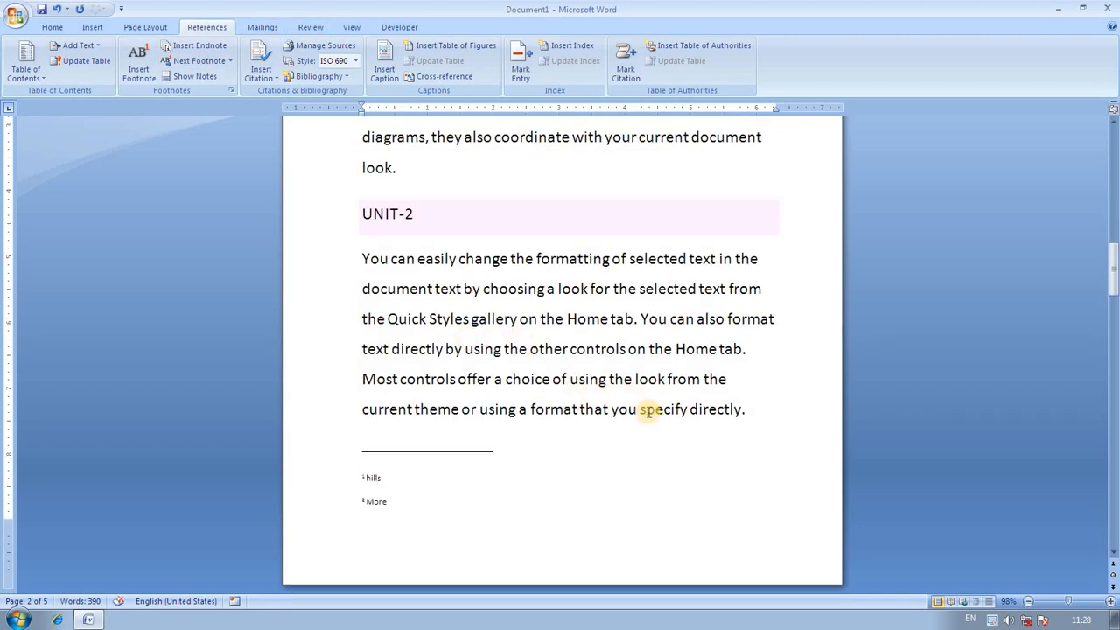
- Add an endnote reading "new" at the word "you" in the last line under the UNIT-2 heading on page 2
{"action": "left_click", "coordinate": [691, 409]}
{"action": "left_click_drag", "start_coordinate": [690, 409], "coordinate": [745, 409]}
{"action": "left_click", "coordinate": [216, 63]}
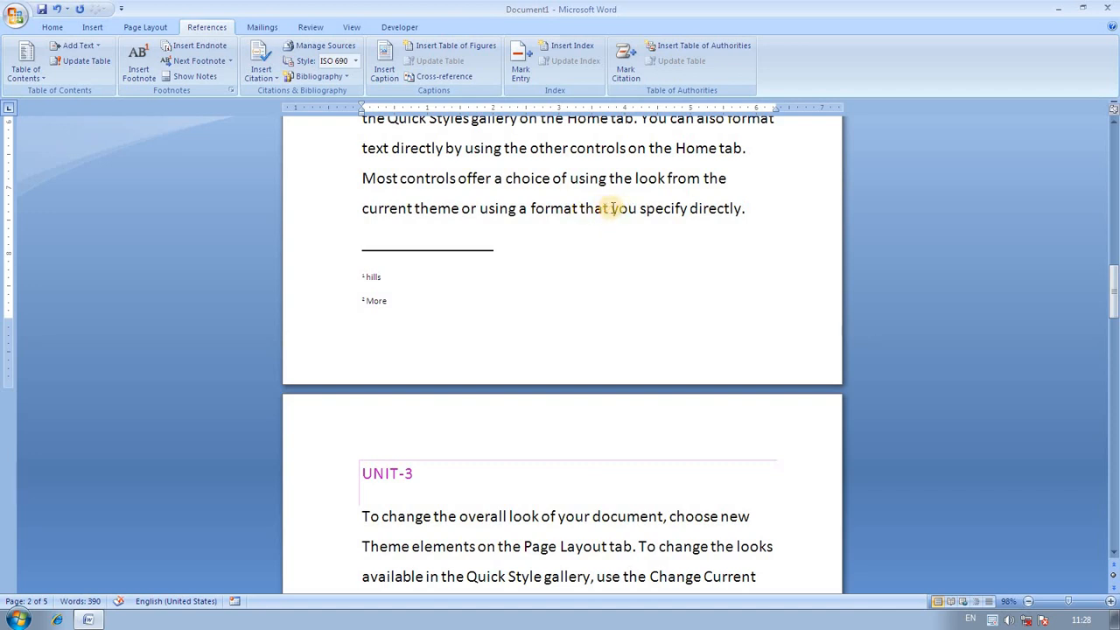
{"action": "left_click_drag", "start_coordinate": [611, 209], "coordinate": [637, 209]}
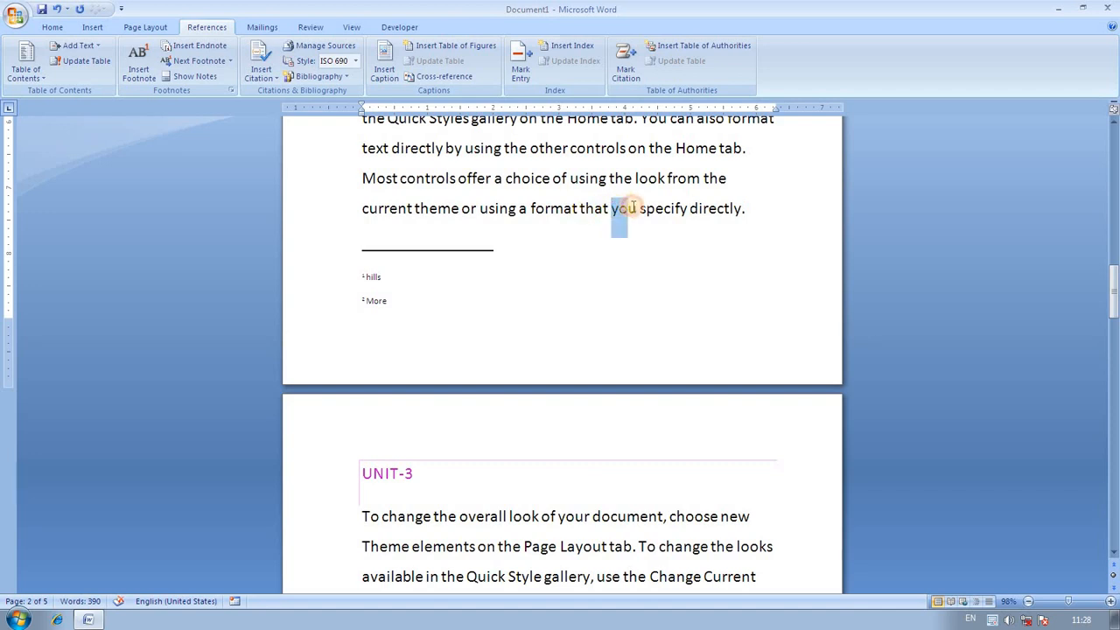
{"action": "left_click", "coordinate": [198, 63]}
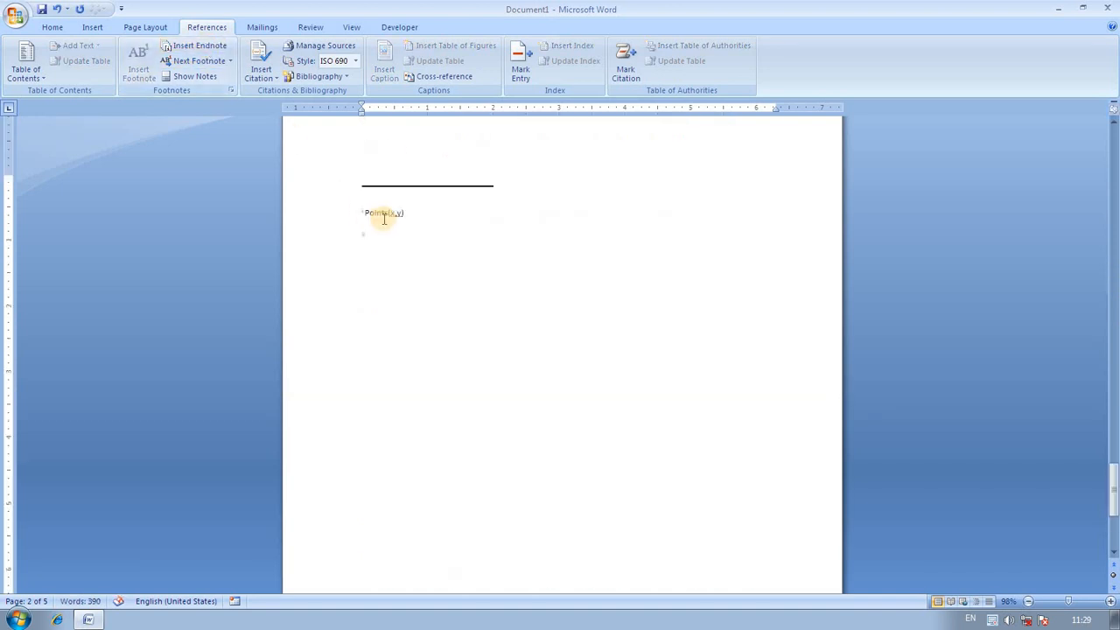
{"action": "scroll", "coordinate": [388, 218], "scroll_direction": "up", "scroll_amount": 1}
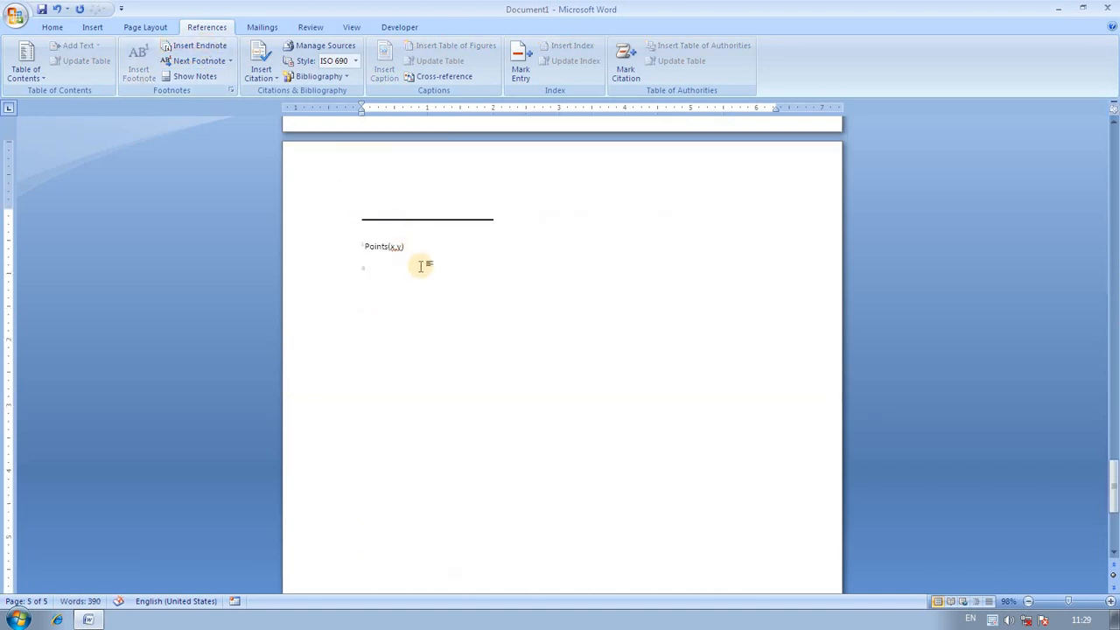
{"action": "type", "text": "new"}
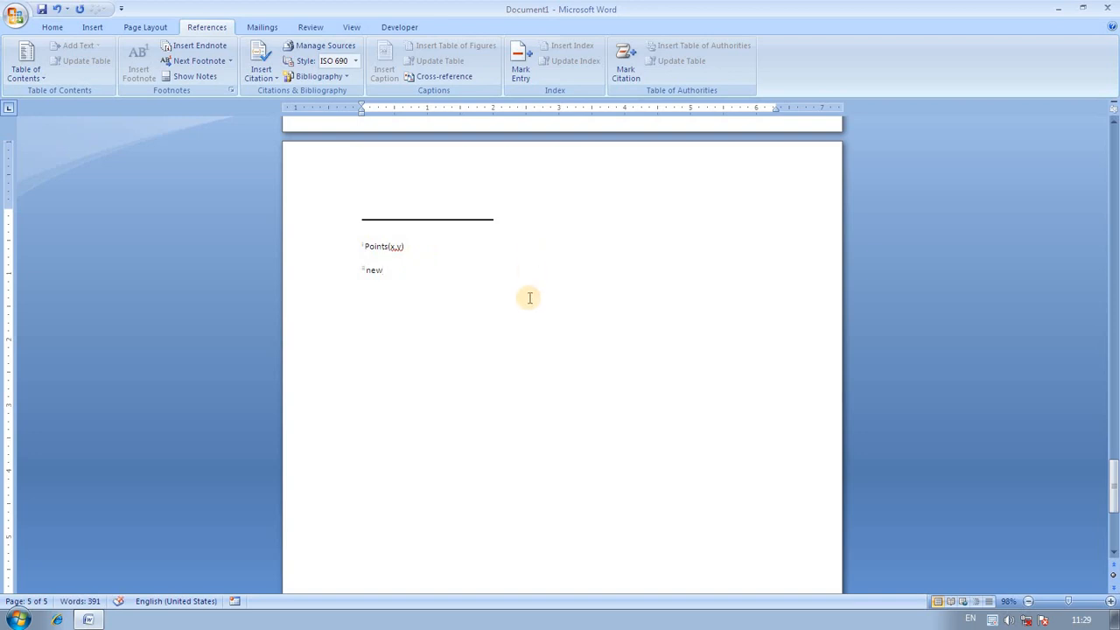
- Return to the body text and show the document's footnote area
{"action": "scroll", "coordinate": [543, 319], "scroll_direction": "up", "scroll_amount": 6}
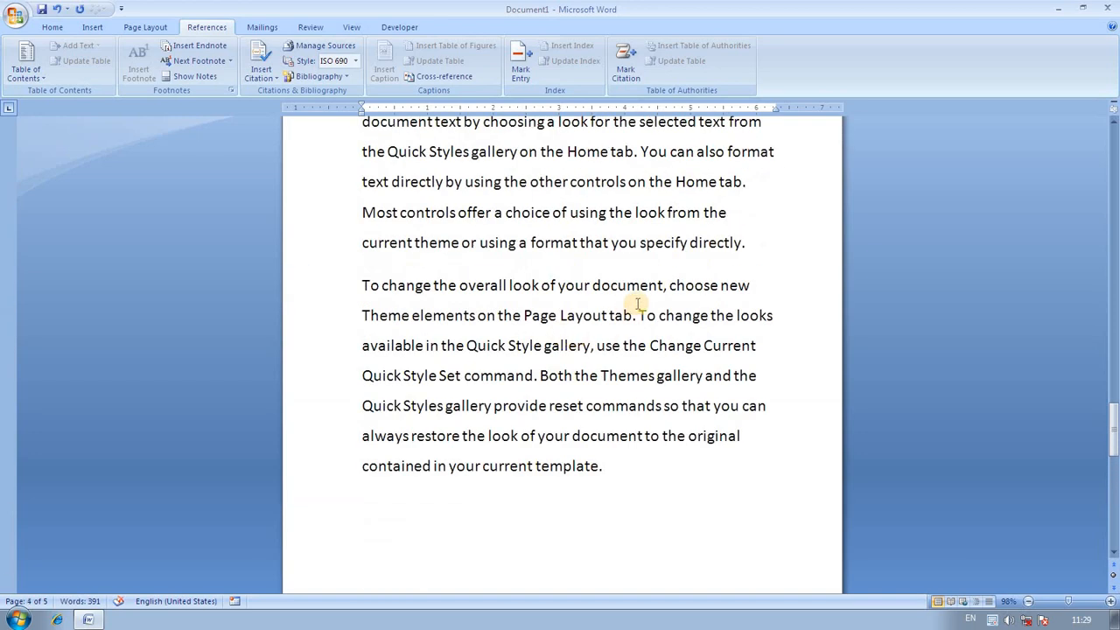
{"action": "left_click", "coordinate": [637, 297]}
{"action": "scroll", "coordinate": [641, 307], "scroll_direction": "up", "scroll_amount": 5}
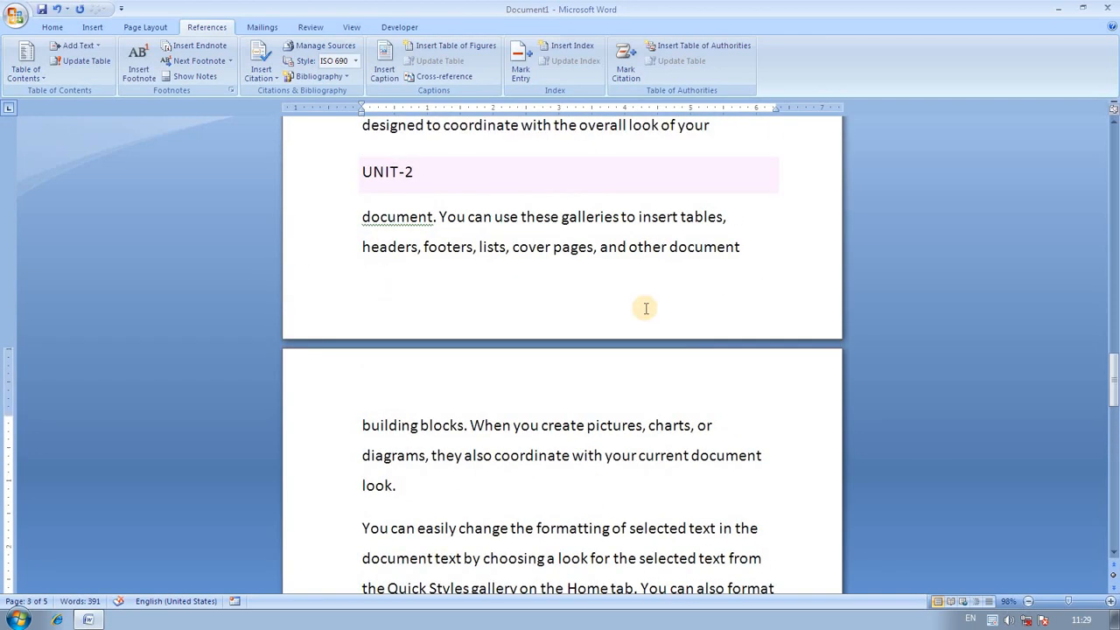
{"action": "scroll", "coordinate": [646, 308], "scroll_direction": "up", "scroll_amount": 2}
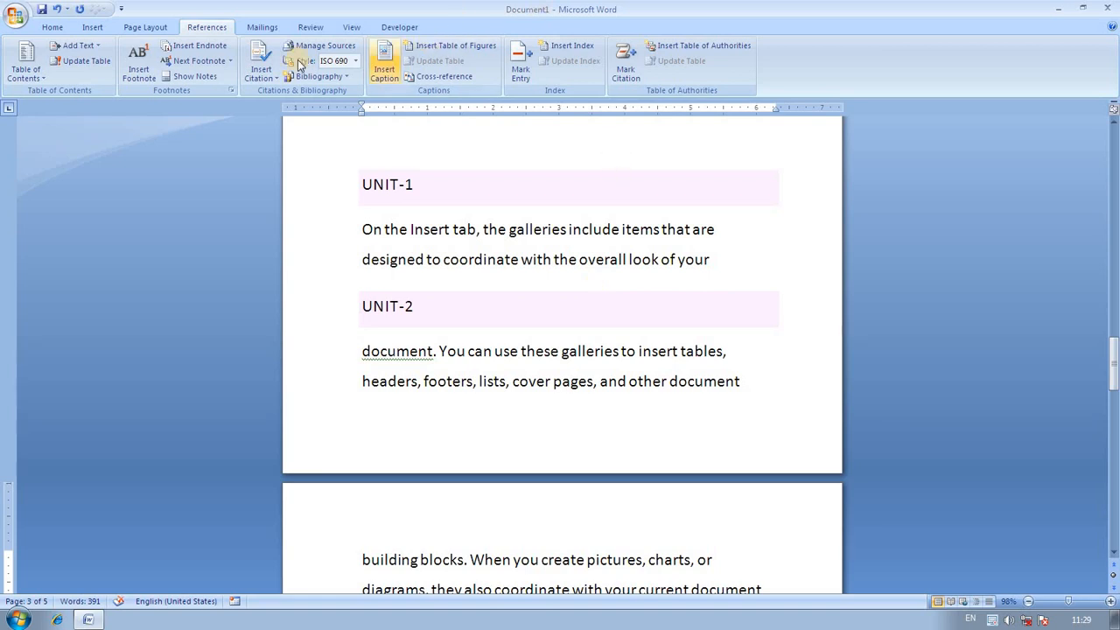
{"action": "left_click", "coordinate": [193, 77]}
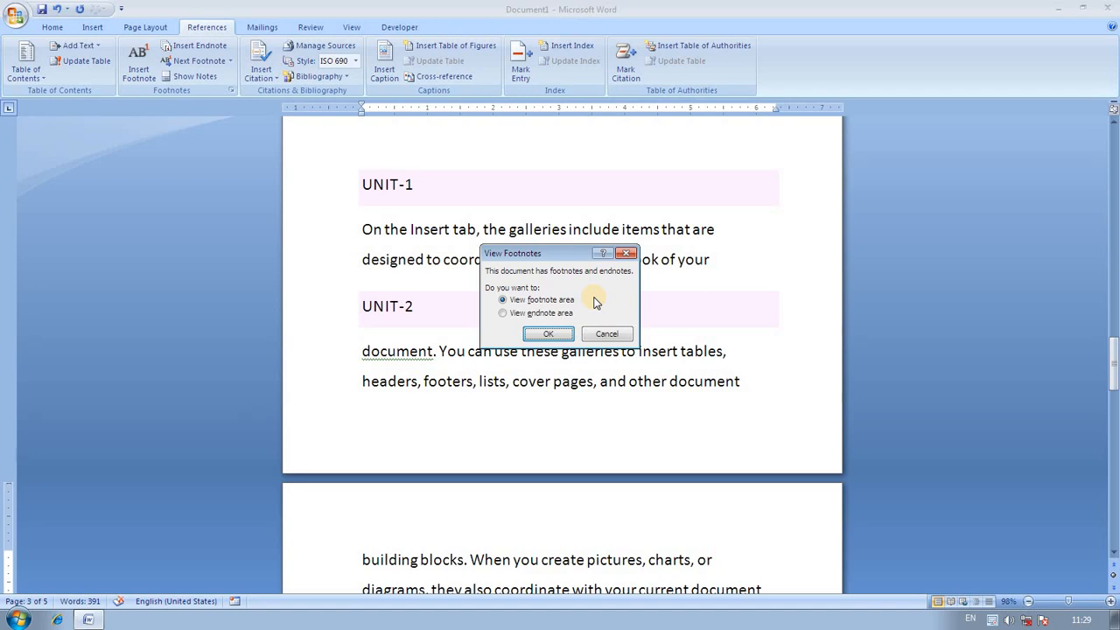
{"action": "left_click", "coordinate": [561, 332]}
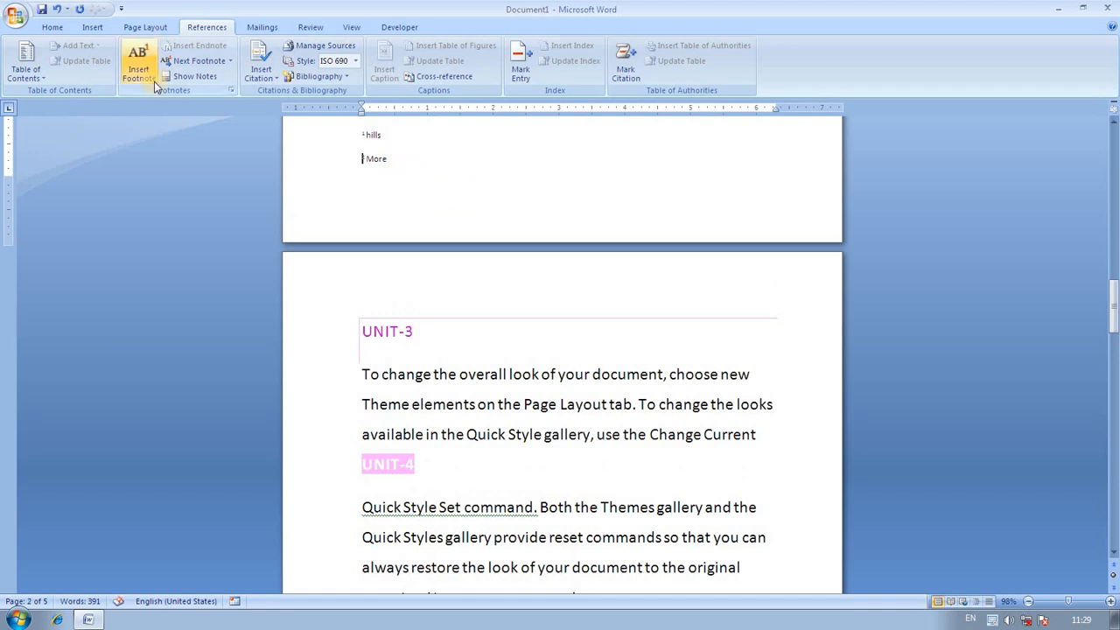
- Show the document's endnote area using the notes viewing option
{"action": "left_click", "coordinate": [188, 76]}
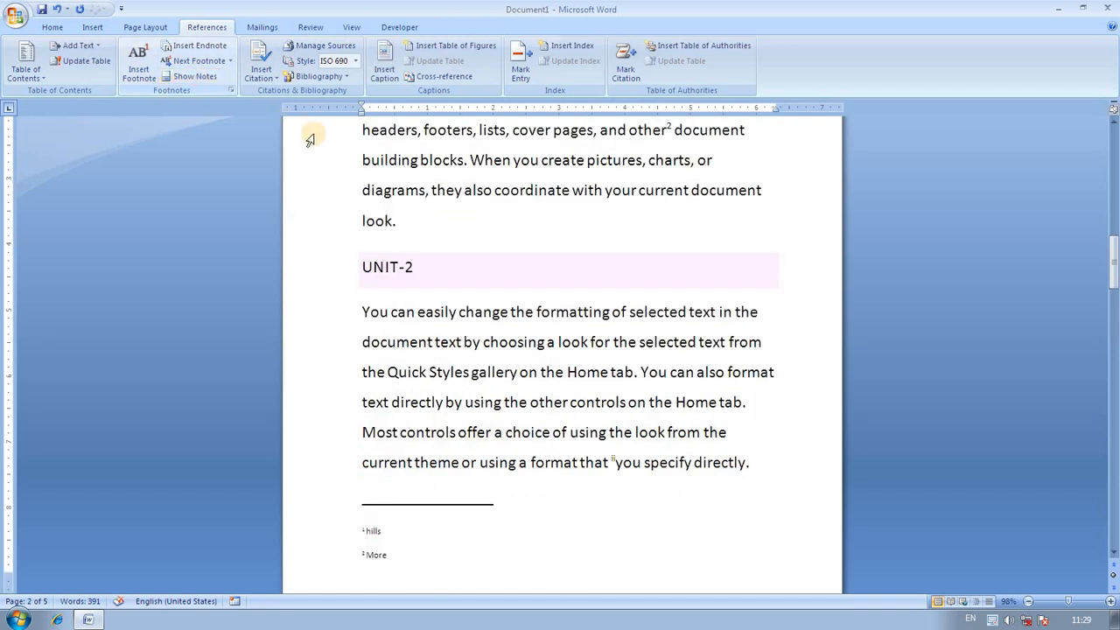
{"action": "left_click", "coordinate": [181, 76]}
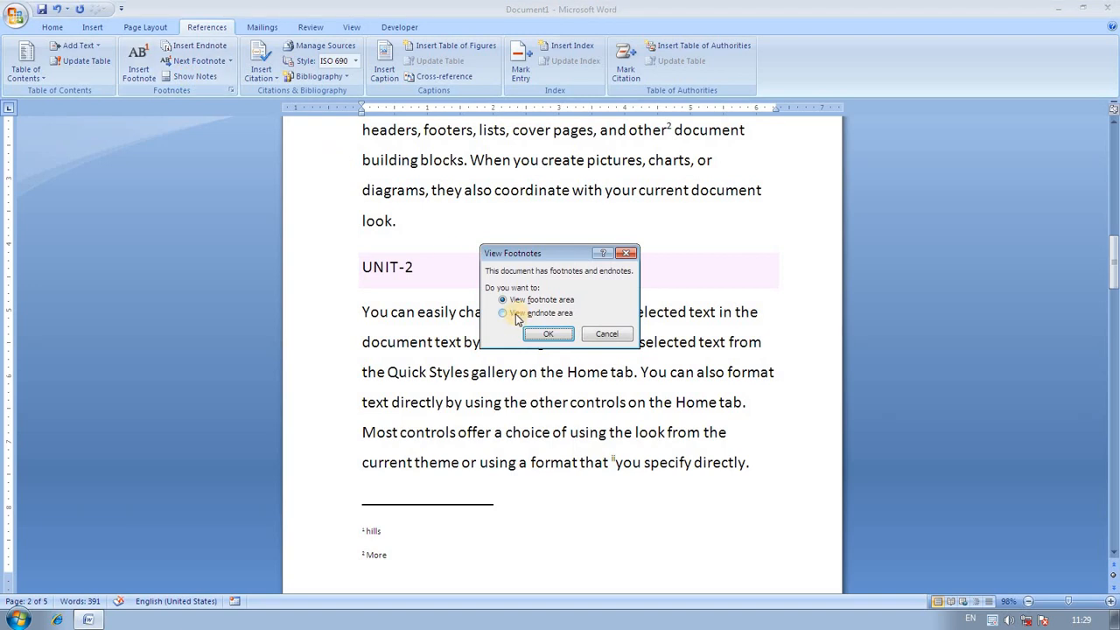
{"action": "left_click", "coordinate": [508, 313]}
{"action": "left_click", "coordinate": [549, 335]}
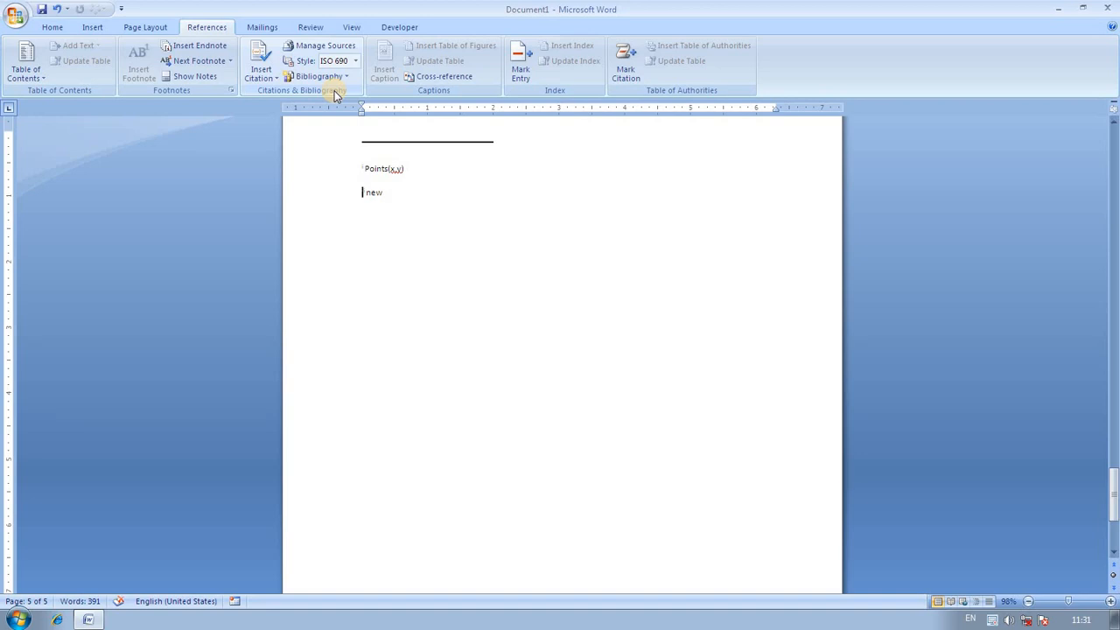
- Start a new citation source on the UNIT-1 heading text on page 2, with Journal Article as the source type
{"action": "scroll", "coordinate": [408, 272], "scroll_direction": "up", "scroll_amount": 10}
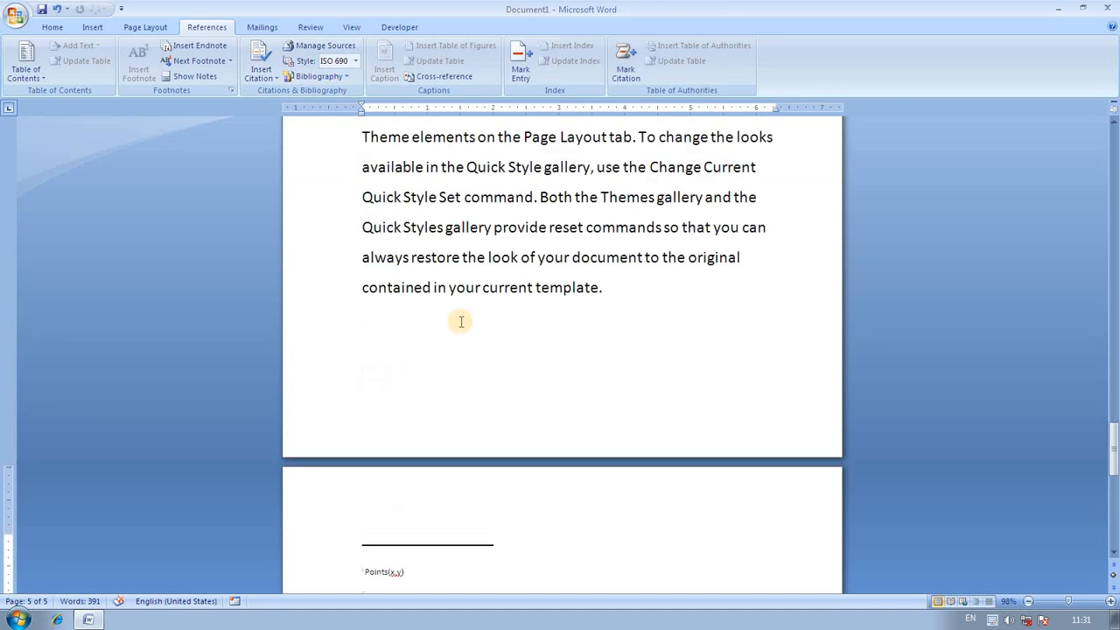
{"action": "scroll", "coordinate": [461, 321], "scroll_direction": "up", "scroll_amount": 10}
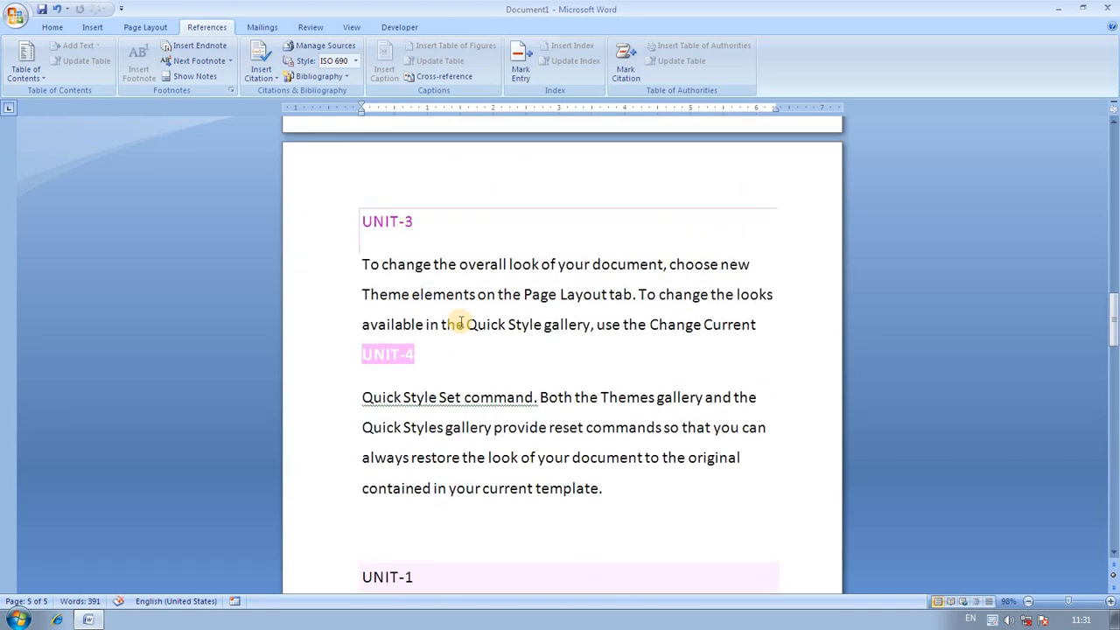
{"action": "scroll", "coordinate": [458, 324], "scroll_direction": "down", "scroll_amount": 3}
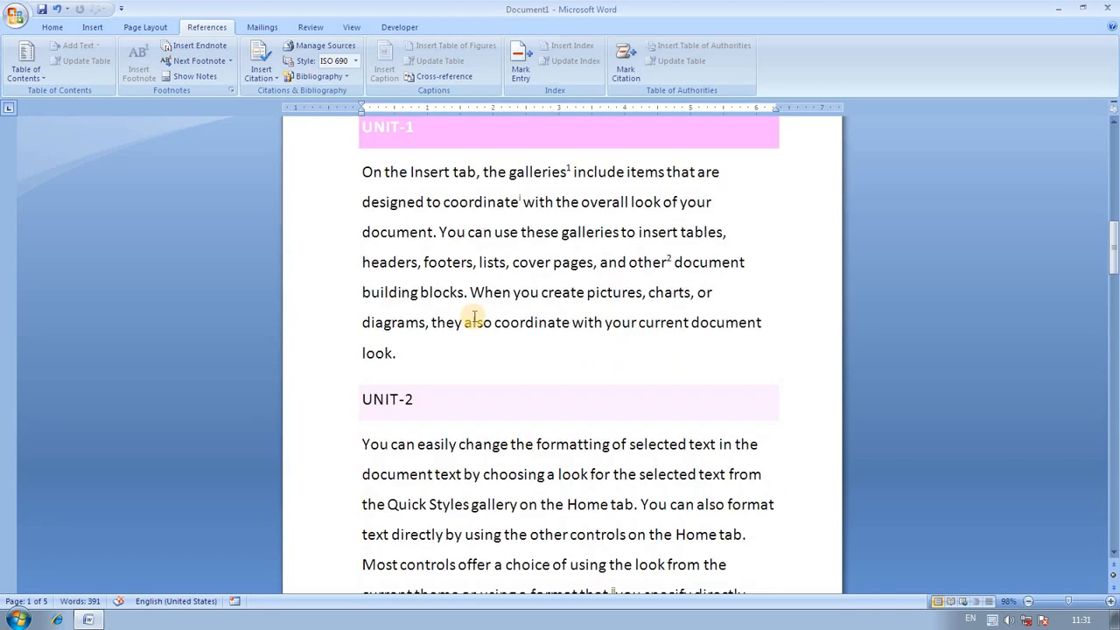
{"action": "left_click", "coordinate": [261, 72]}
{"action": "left_click", "coordinate": [302, 158]}
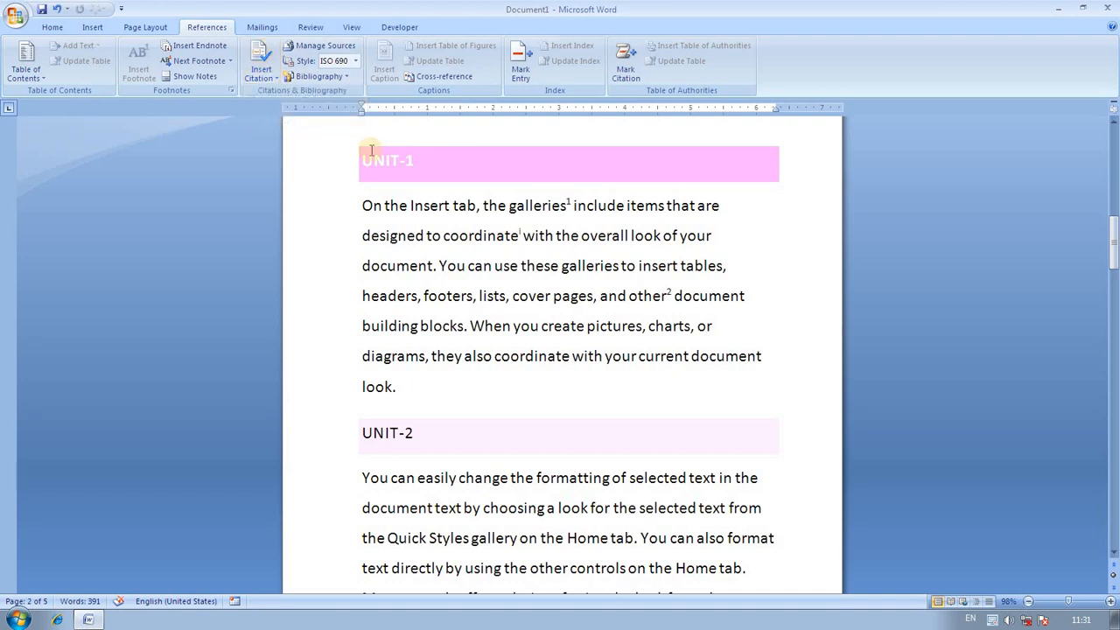
{"action": "left_click_drag", "start_coordinate": [419, 160], "coordinate": [362, 163]}
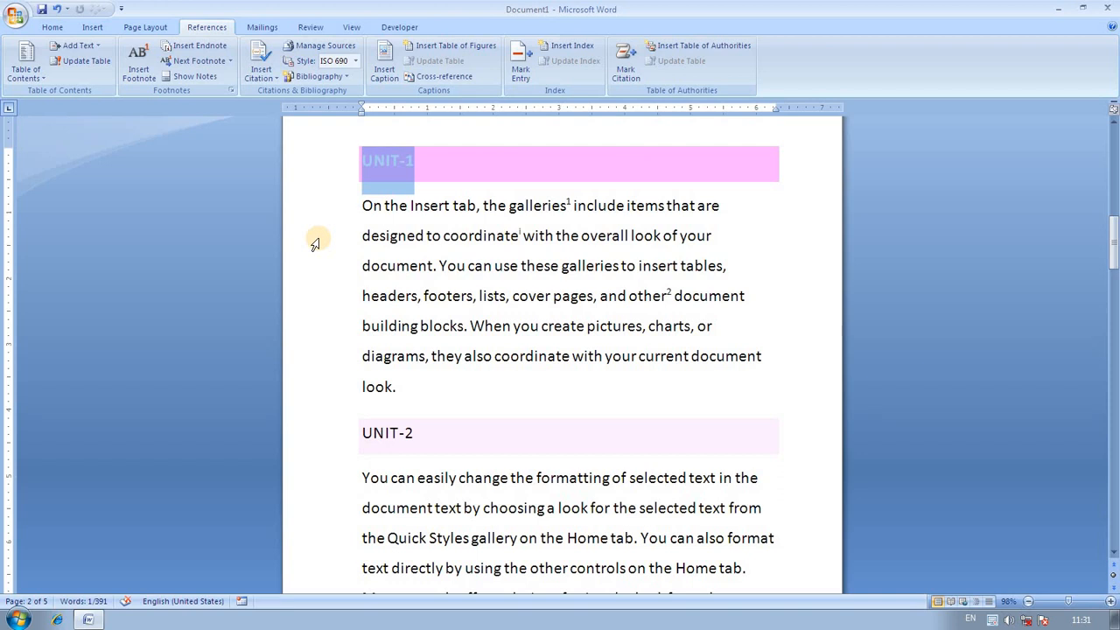
{"action": "left_click", "coordinate": [270, 78]}
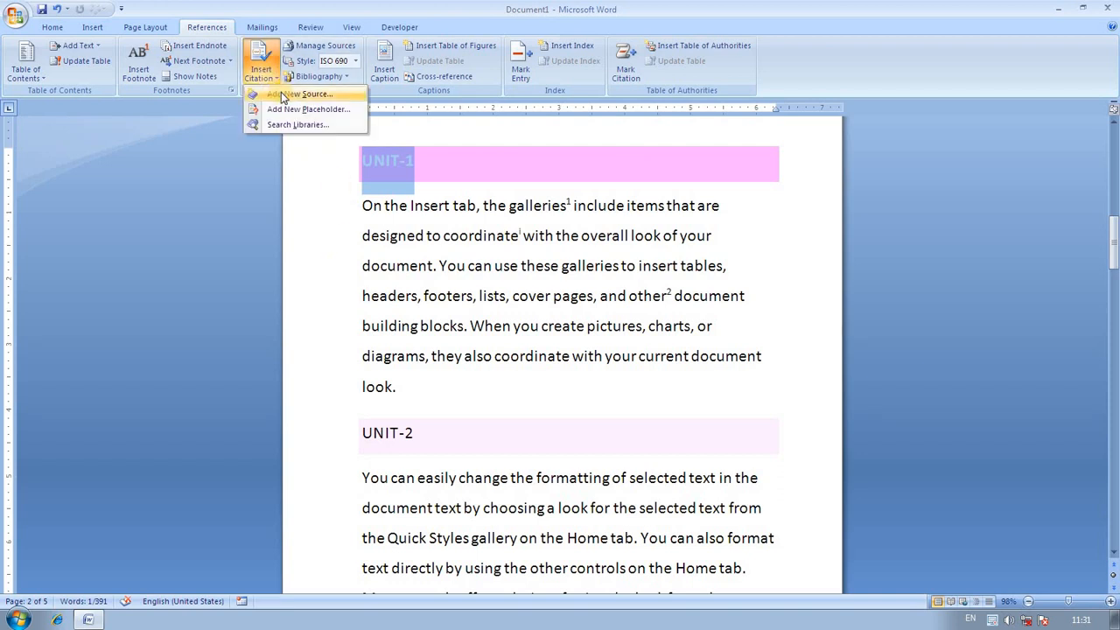
{"action": "left_click", "coordinate": [281, 93]}
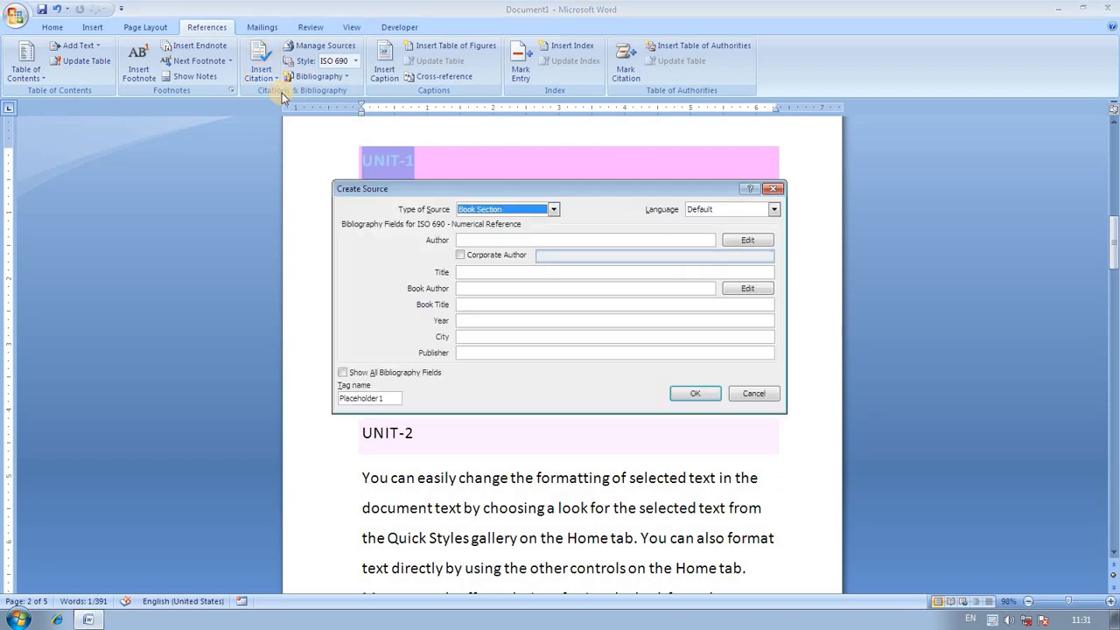
{"action": "left_click", "coordinate": [551, 209]}
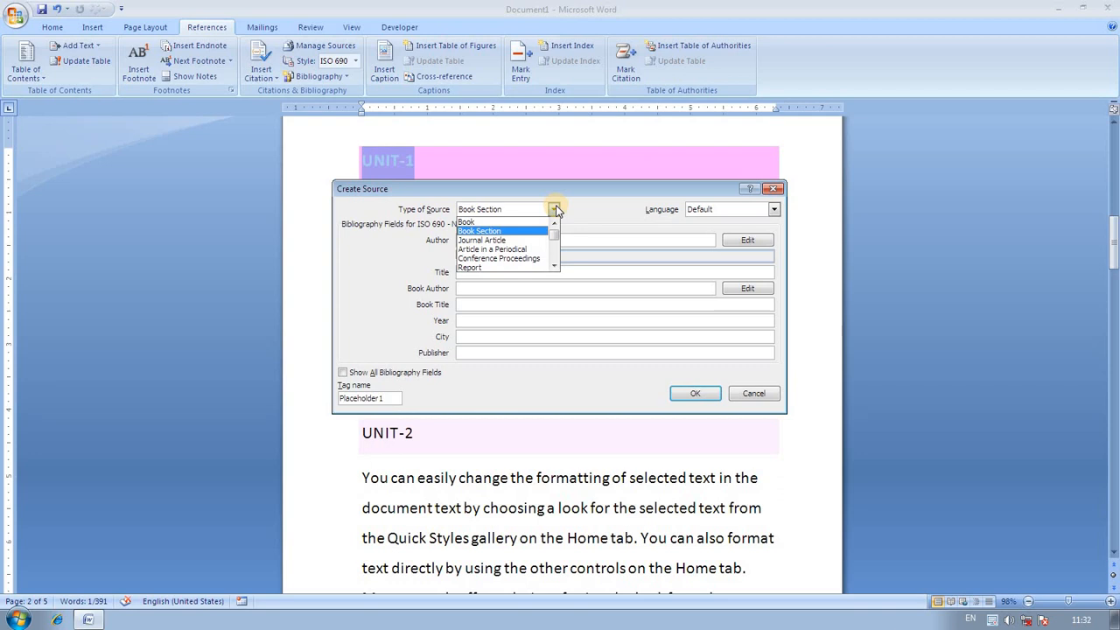
{"action": "left_click", "coordinate": [510, 222]}
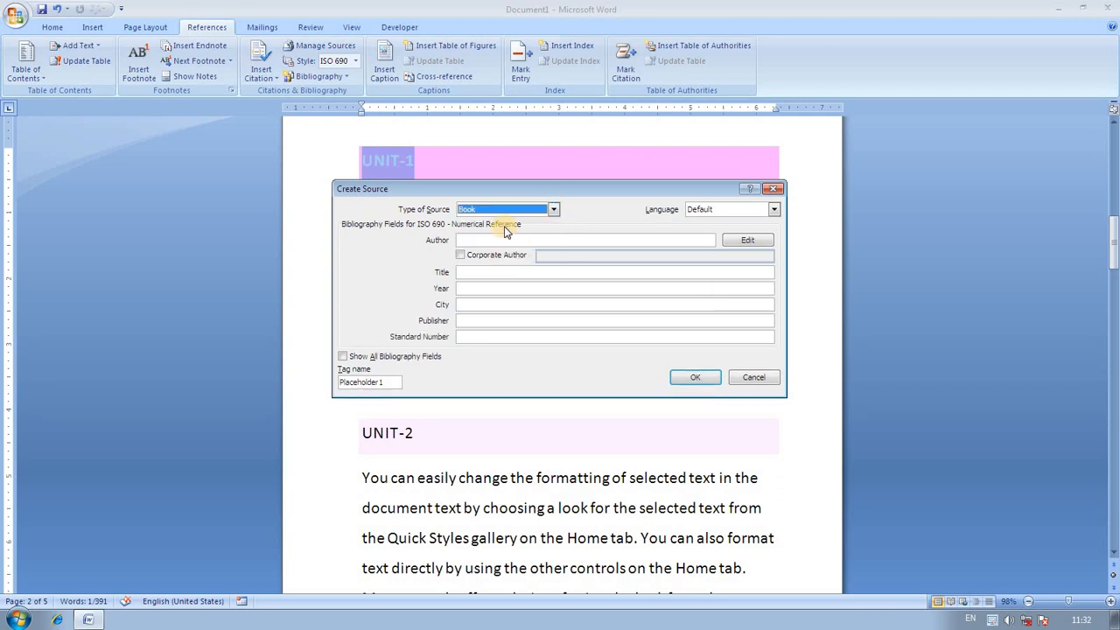
{"action": "left_click", "coordinate": [553, 210]}
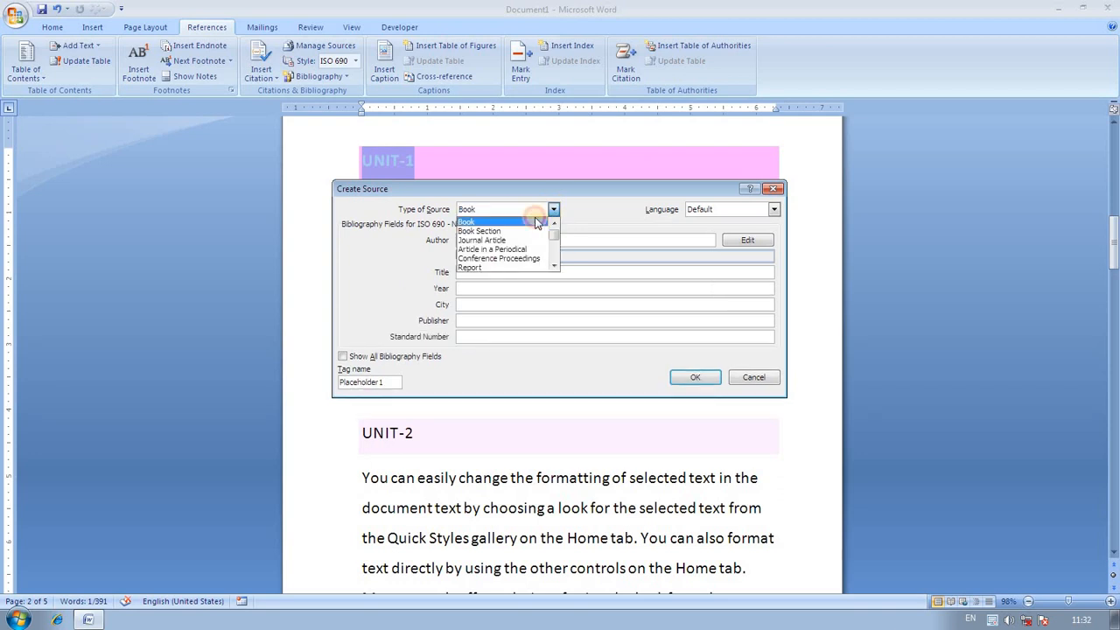
{"action": "left_click", "coordinate": [493, 239]}
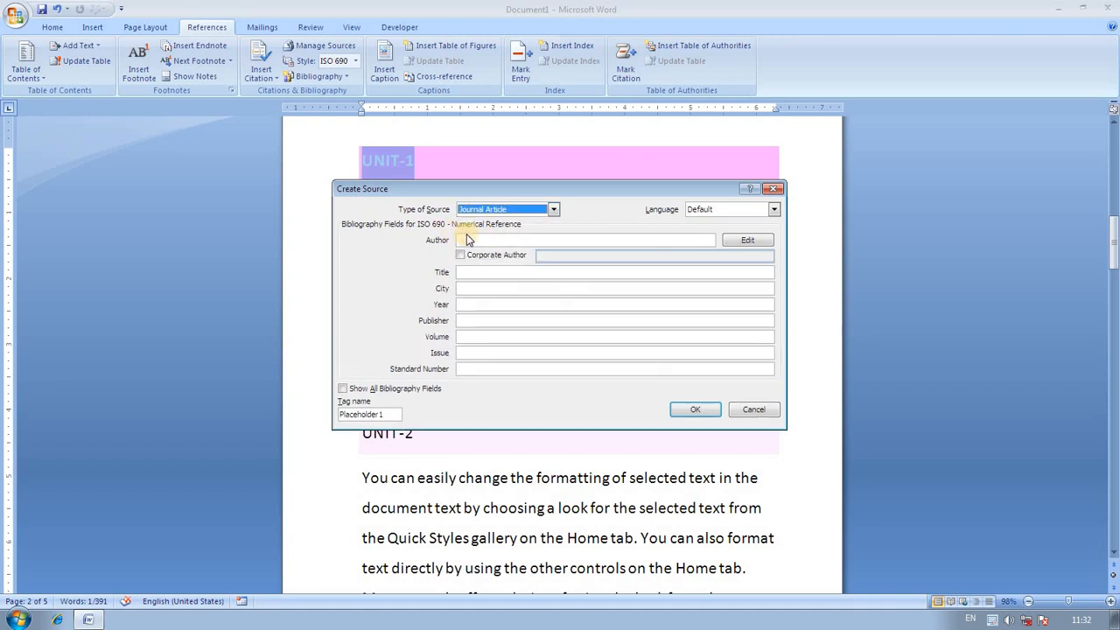
- Enter the author's name, mark it as a corporate author, and set the source title to "operating system"
{"action": "left_click", "coordinate": [469, 239]}
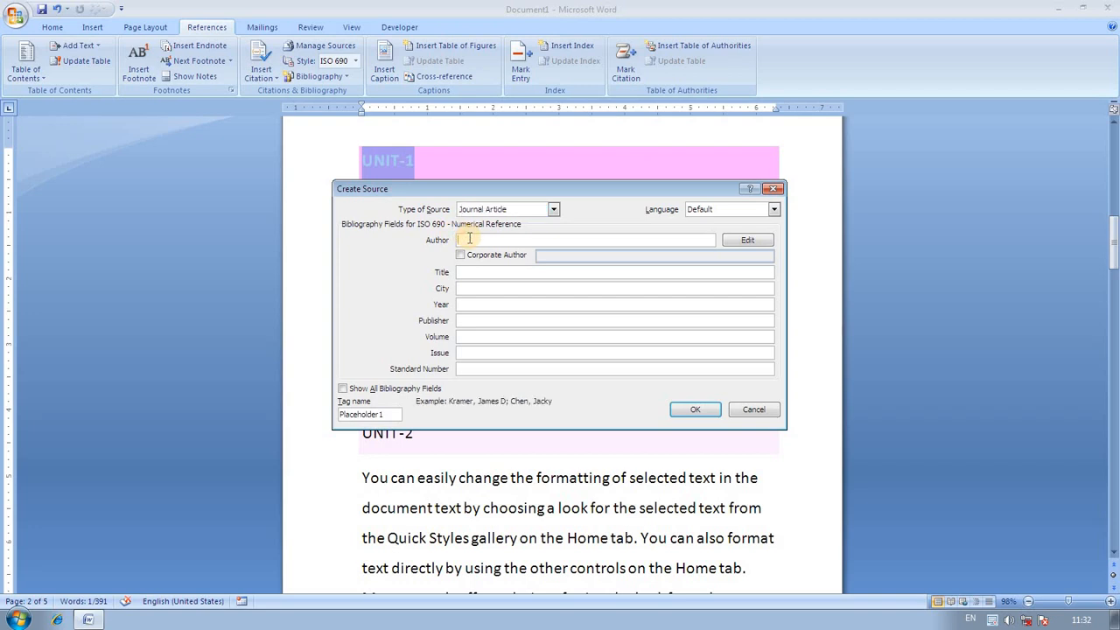
{"action": "type", "text": "mohan"}
{"action": "left_click", "coordinate": [460, 255]}
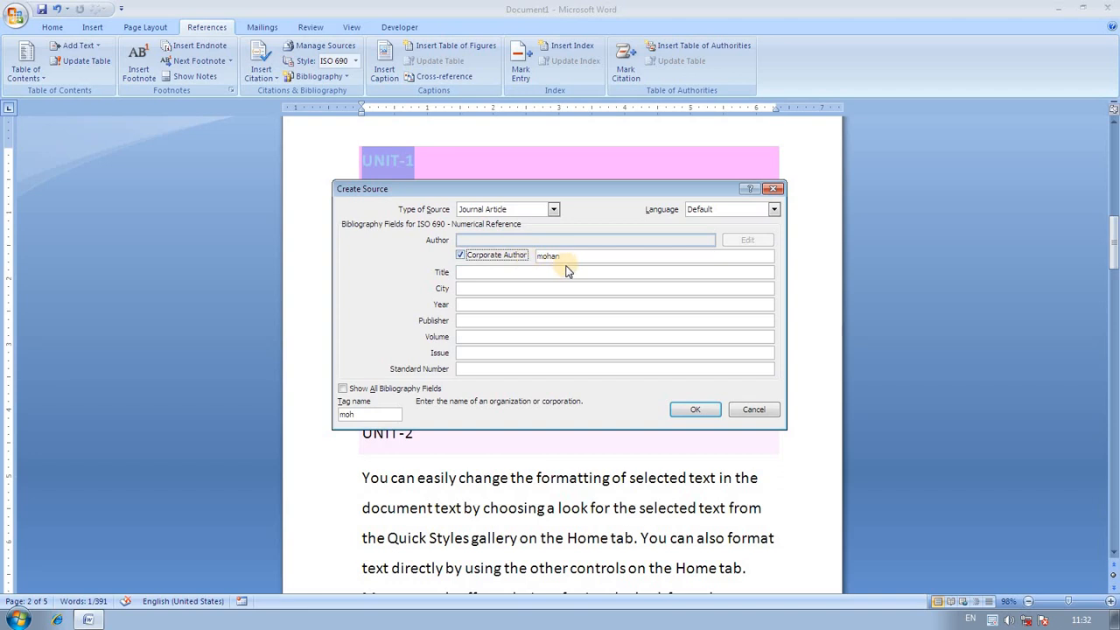
{"action": "left_click", "coordinate": [469, 272]}
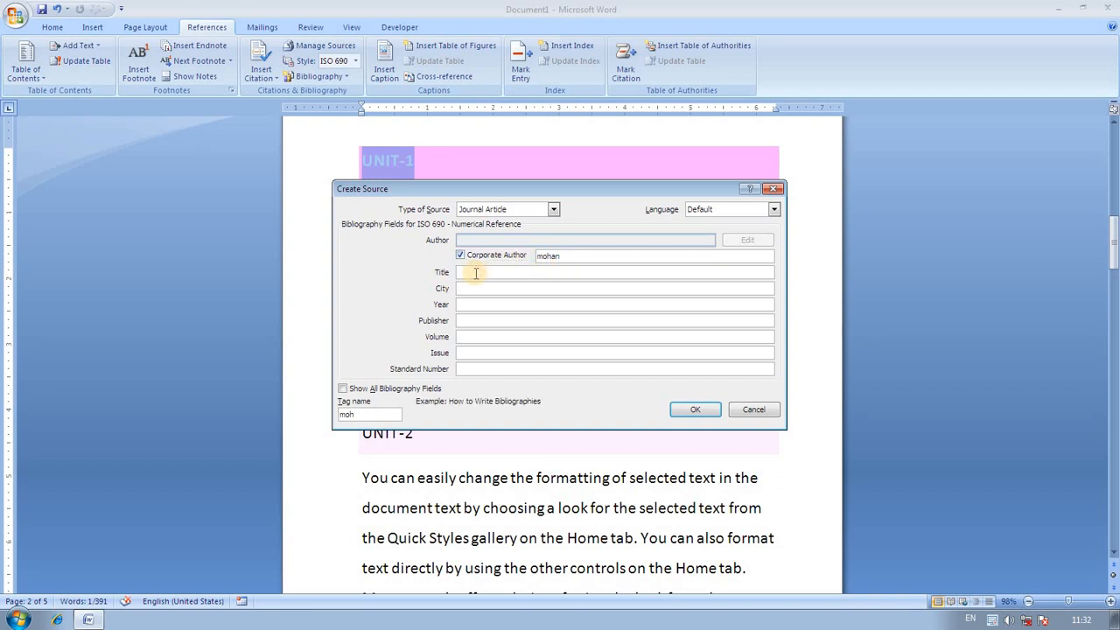
{"action": "type", "text": "o"}
{"action": "type", "text": "perating system"}
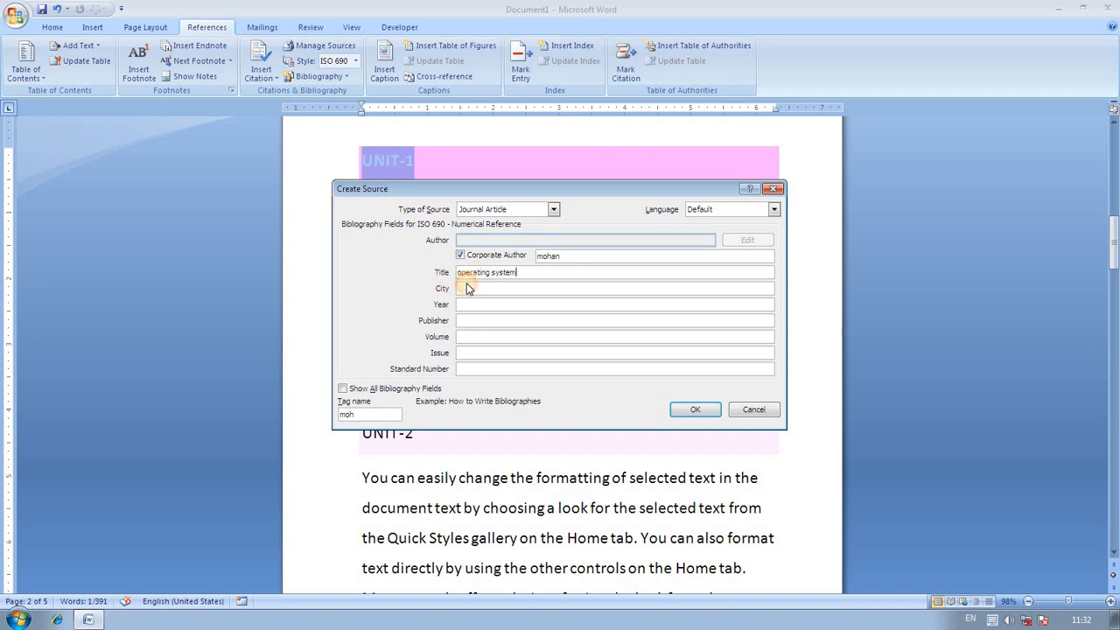
- Set the source's city to "hisar" and year to 2020, enter the publisher's name, and insert the citation
{"action": "left_click", "coordinate": [476, 288]}
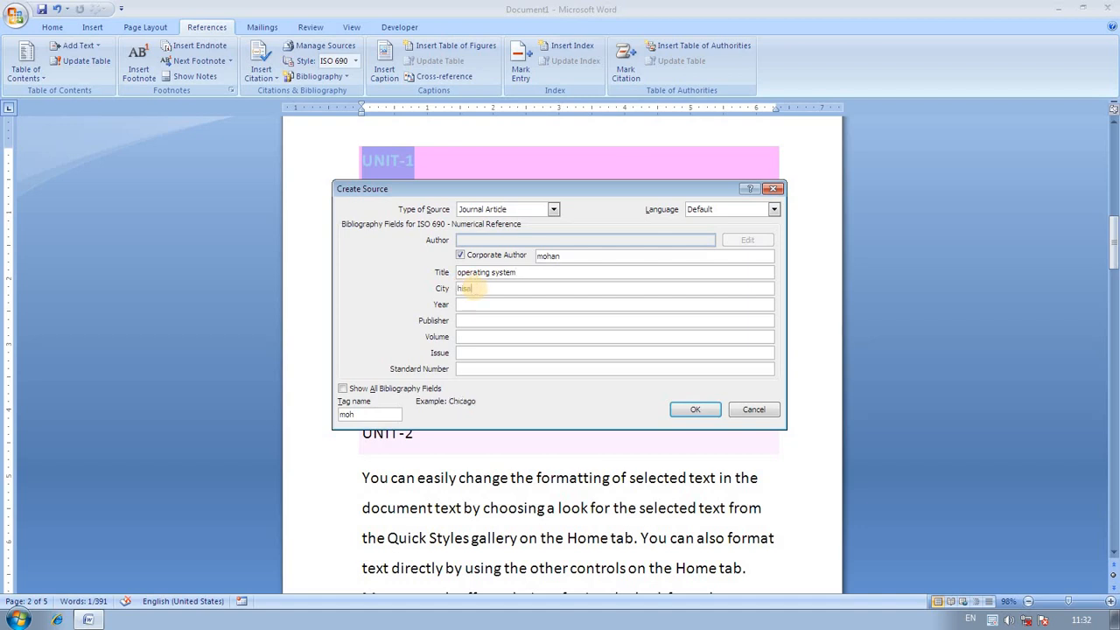
{"action": "left_click", "coordinate": [481, 304]}
{"action": "type", "text": "2020"}
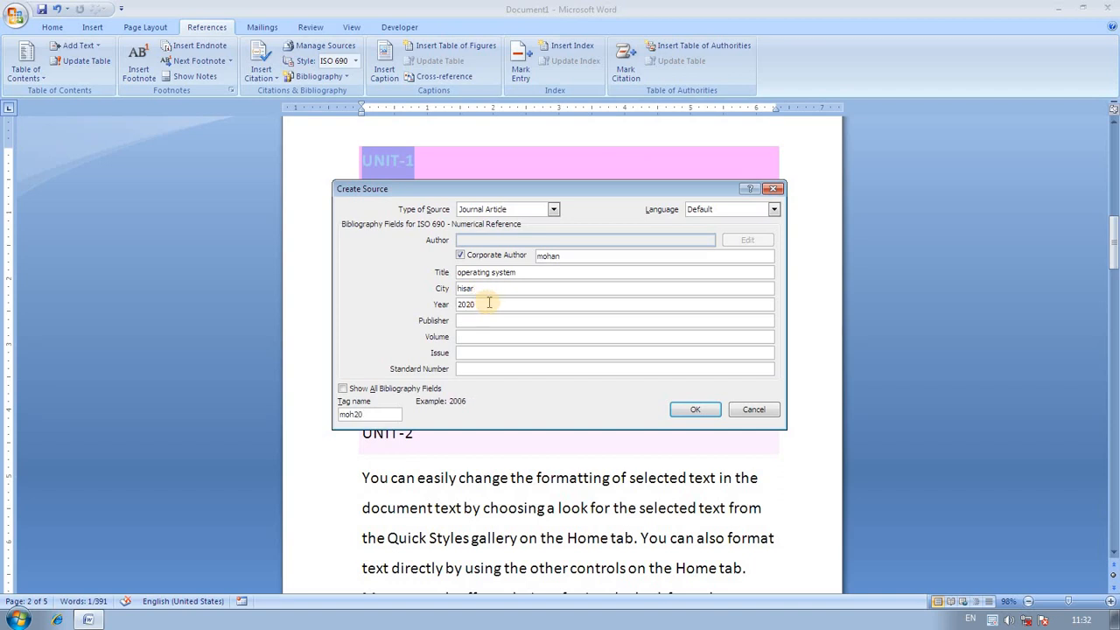
{"action": "left_click", "coordinate": [486, 317]}
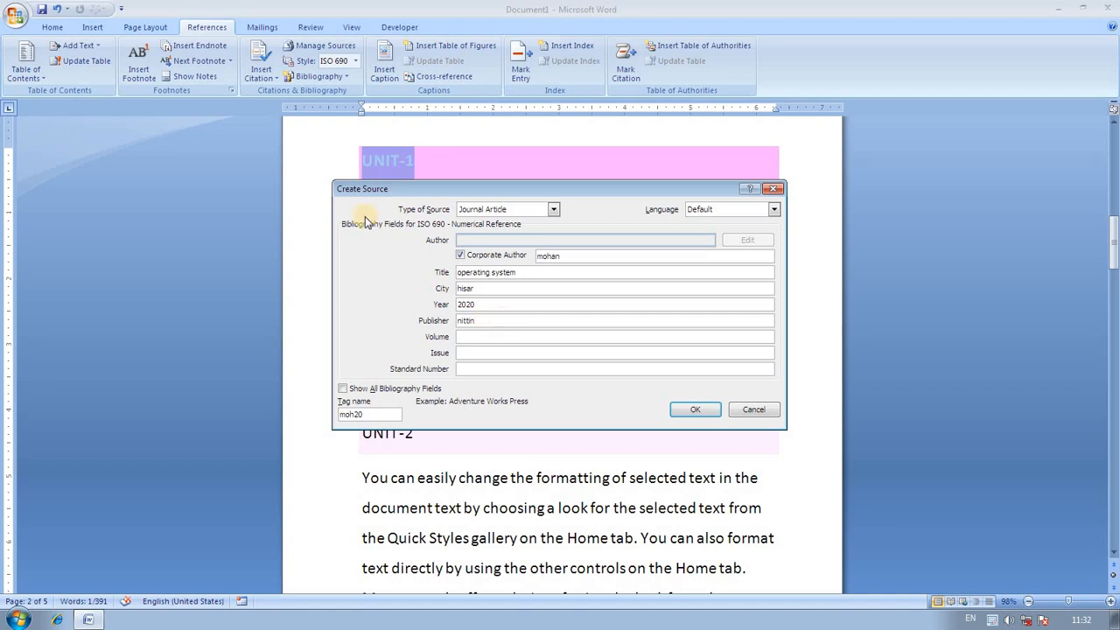
{"action": "left_click", "coordinate": [696, 409]}
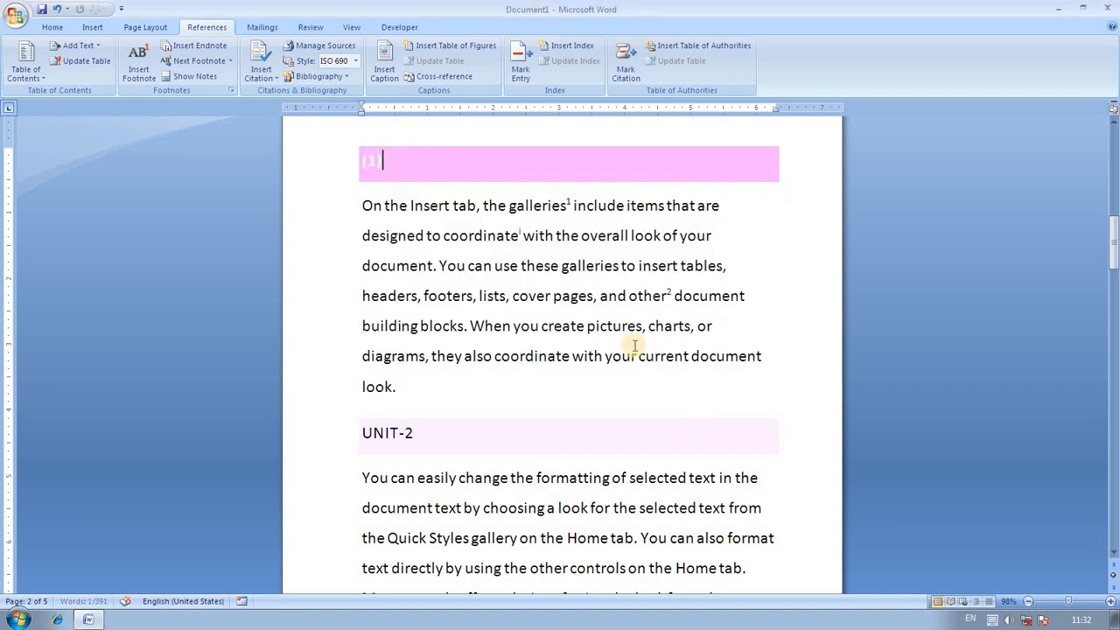
- Open the source manager and delete the first source, the untitled 2019 entry, from the master list
{"action": "left_click", "coordinate": [421, 156]}
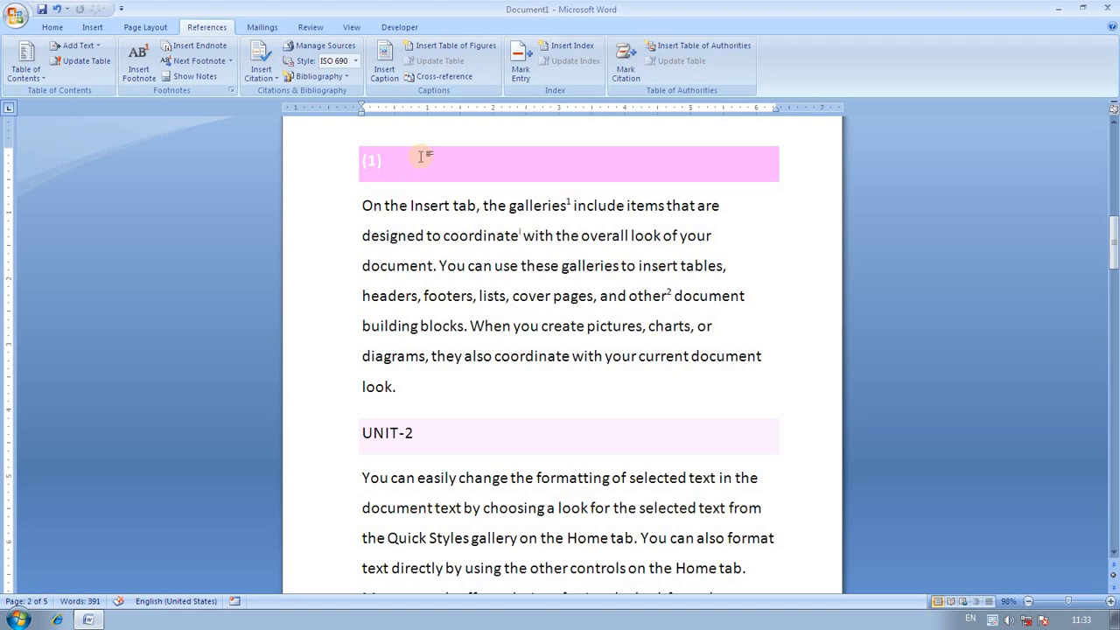
{"action": "left_click", "coordinate": [338, 49]}
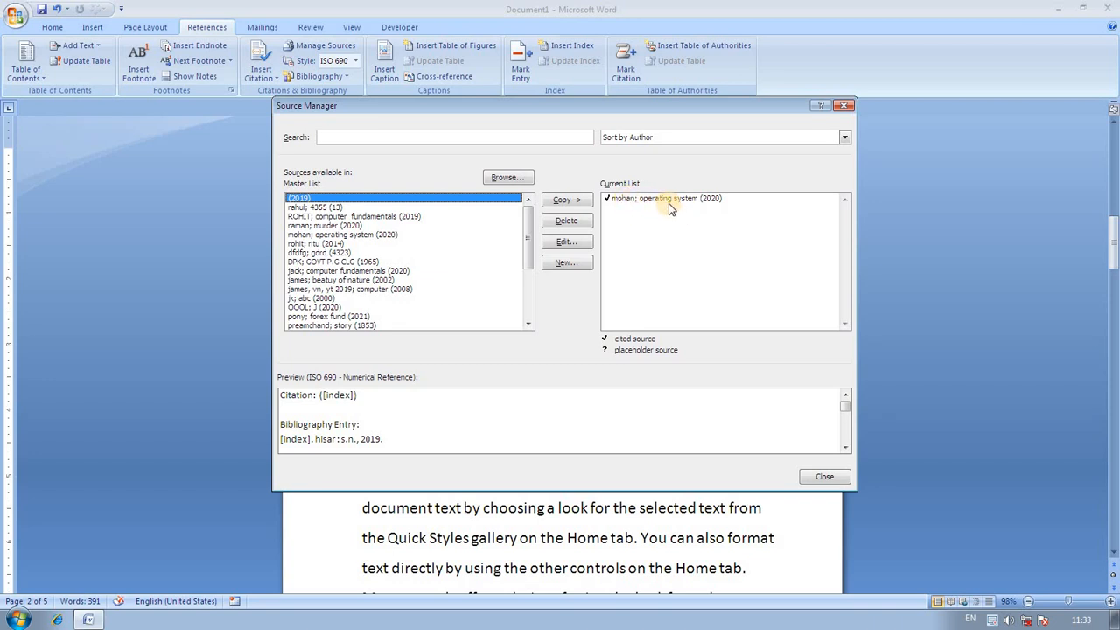
{"action": "left_click", "coordinate": [575, 222]}
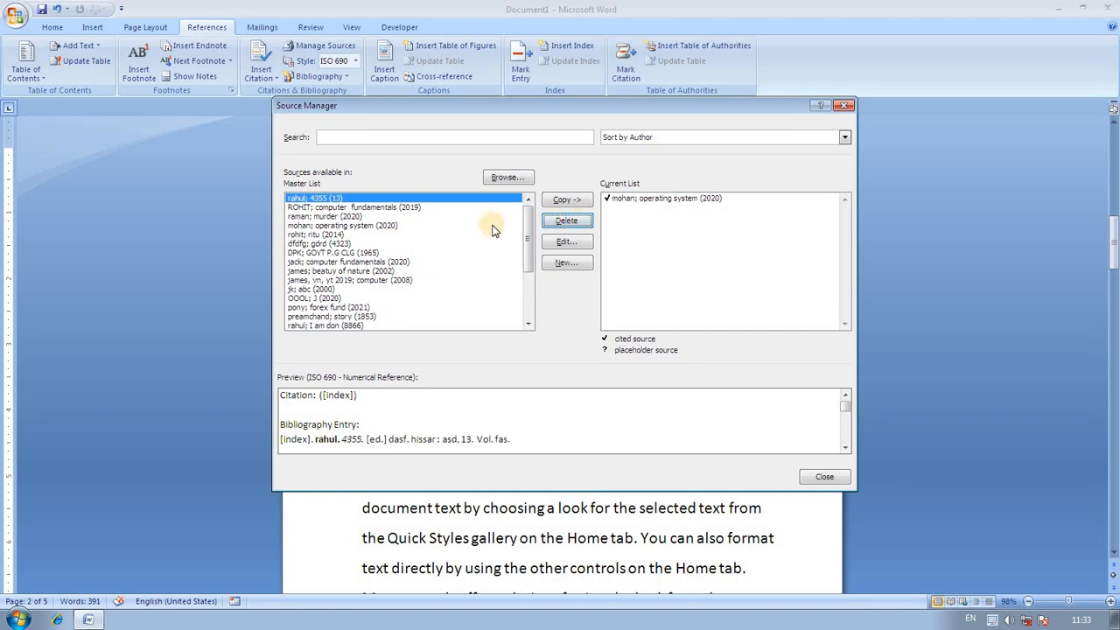
- Copy the first master-list source, titled 4355, to the current list, and try copying the operating system source back to the master list
{"action": "left_click", "coordinate": [566, 199]}
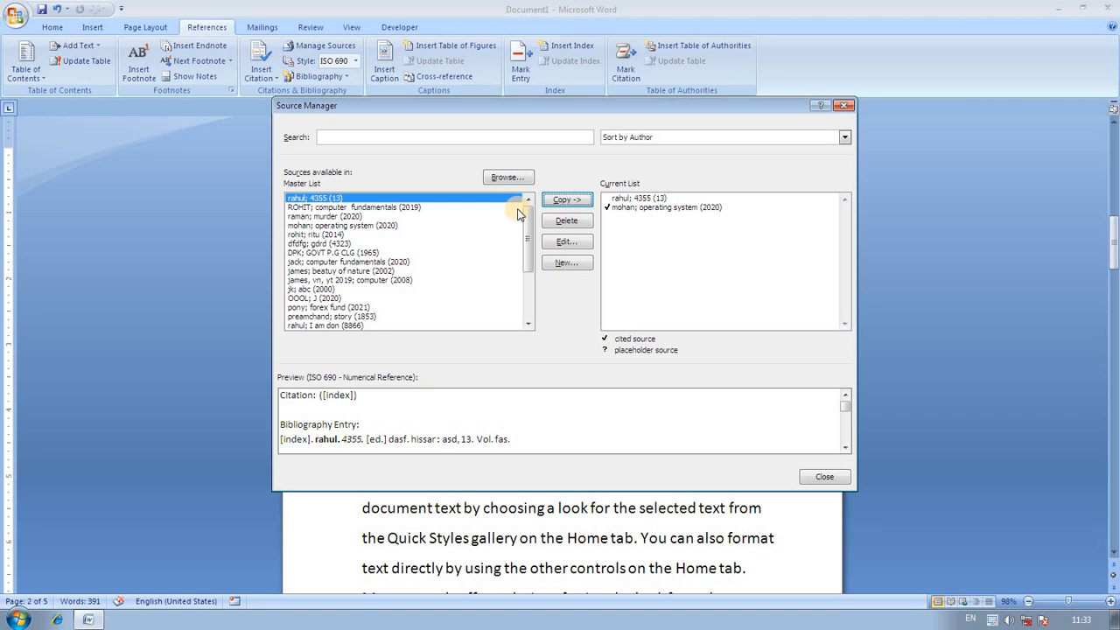
{"action": "left_click", "coordinate": [614, 208]}
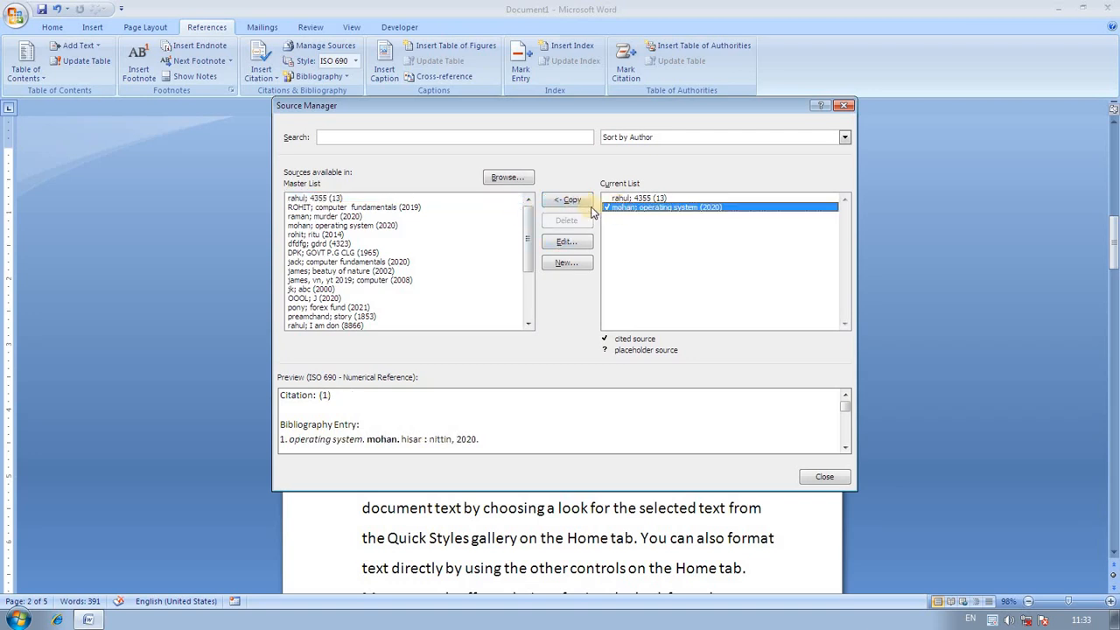
{"action": "left_click", "coordinate": [569, 199]}
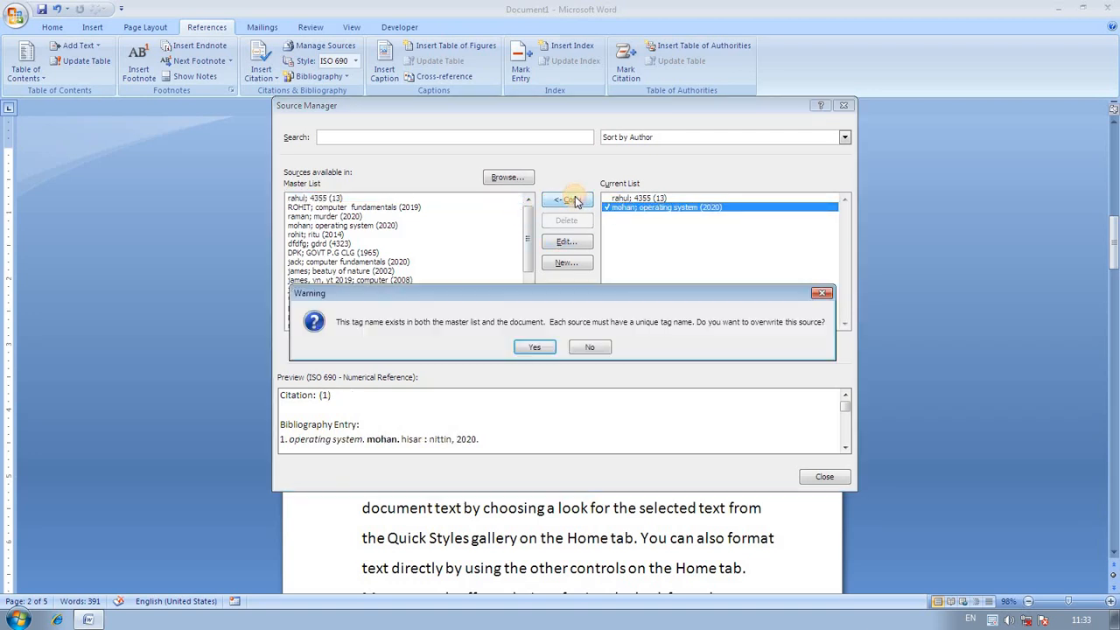
{"action": "left_click", "coordinate": [823, 297]}
- View the edit form of the cited operating system source and the new-source form without making changes, and close the source manager
{"action": "left_click", "coordinate": [619, 206]}
{"action": "left_click", "coordinate": [571, 241]}
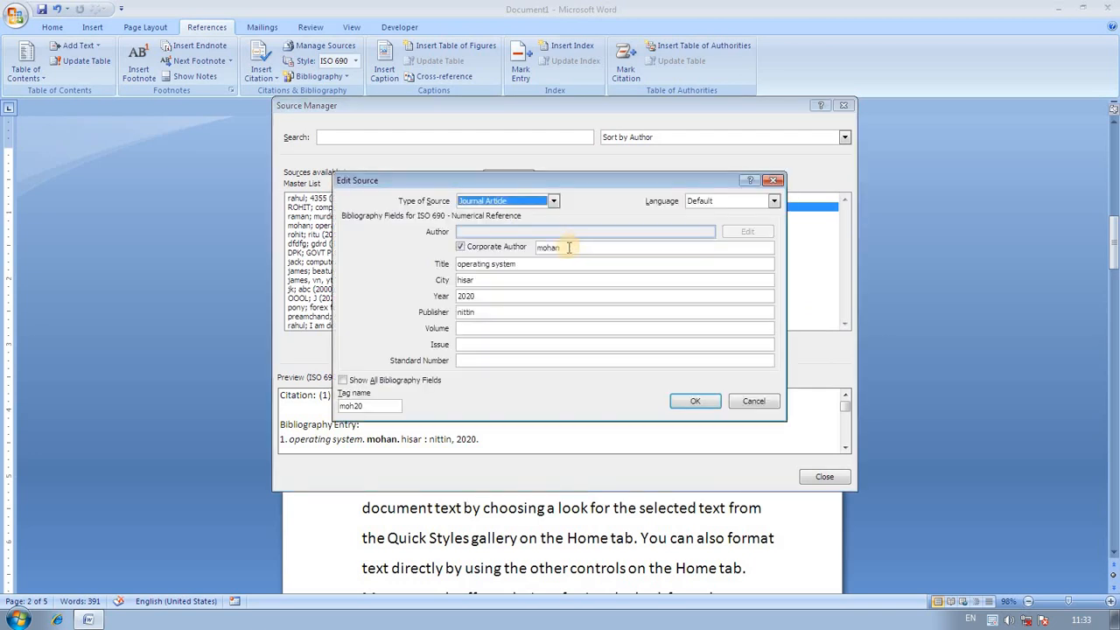
{"action": "left_click", "coordinate": [704, 406]}
{"action": "left_click", "coordinate": [754, 401]}
{"action": "left_click", "coordinate": [569, 262]}
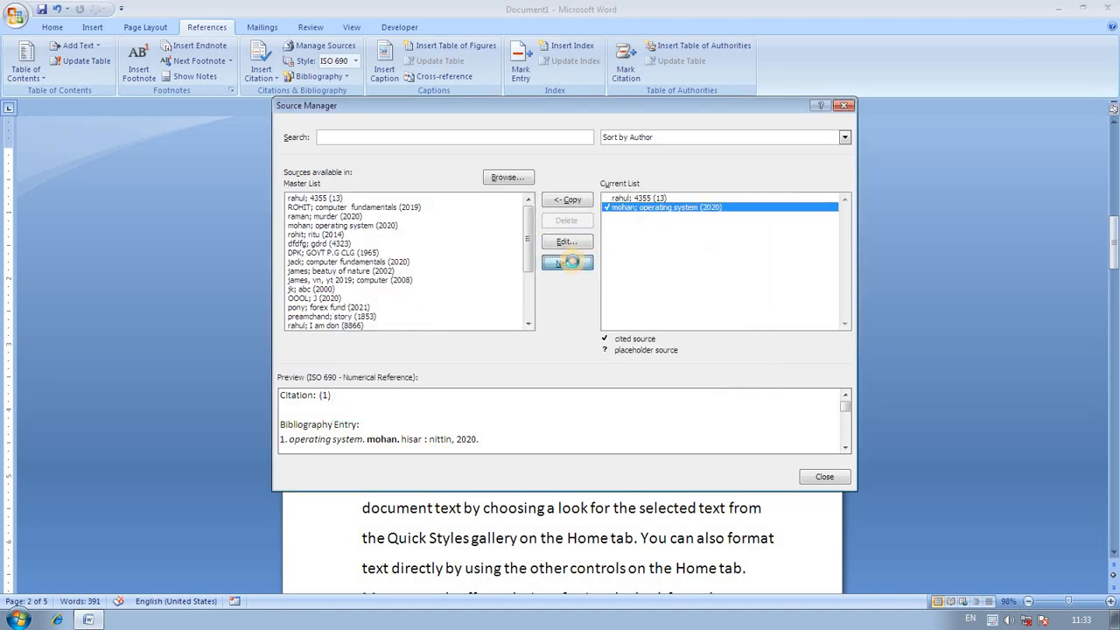
{"action": "left_click", "coordinate": [776, 182]}
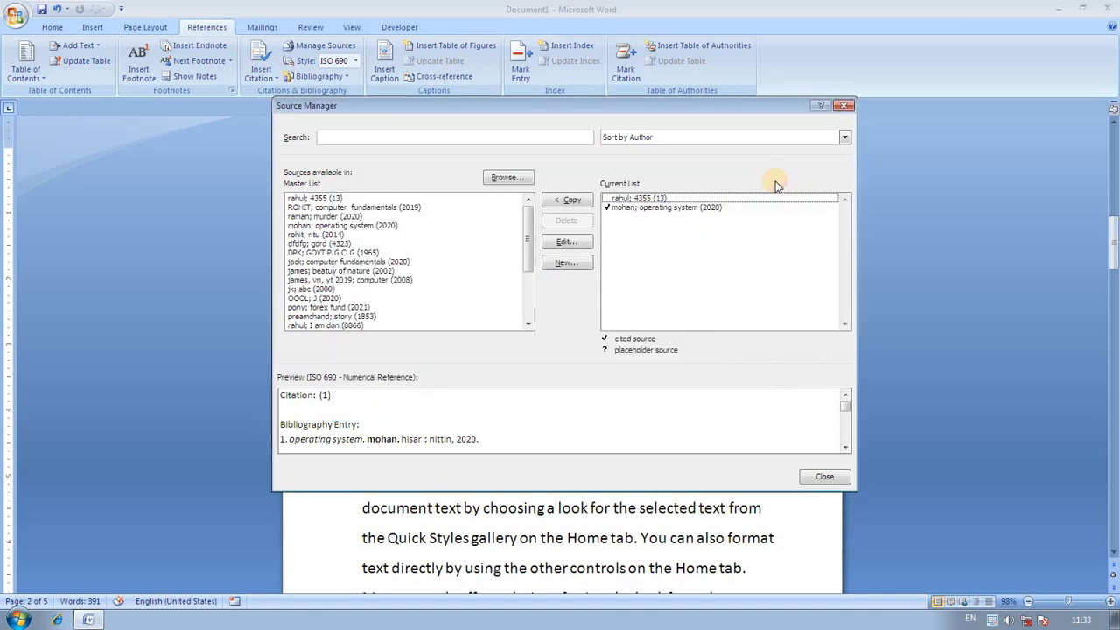
{"action": "left_click", "coordinate": [654, 208]}
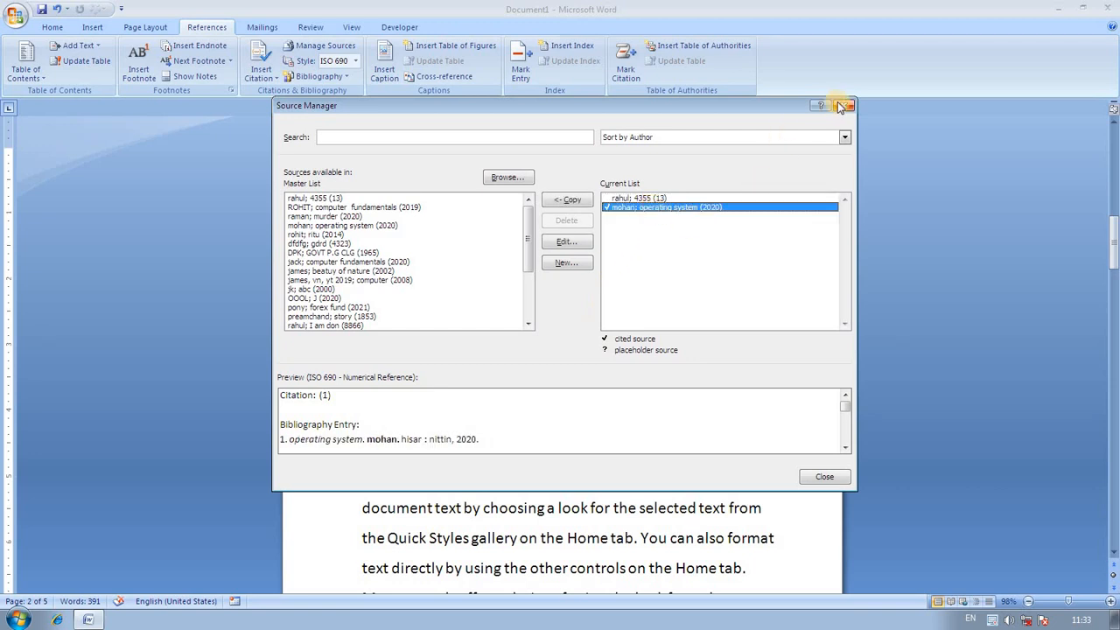
{"action": "left_click", "coordinate": [825, 477]}
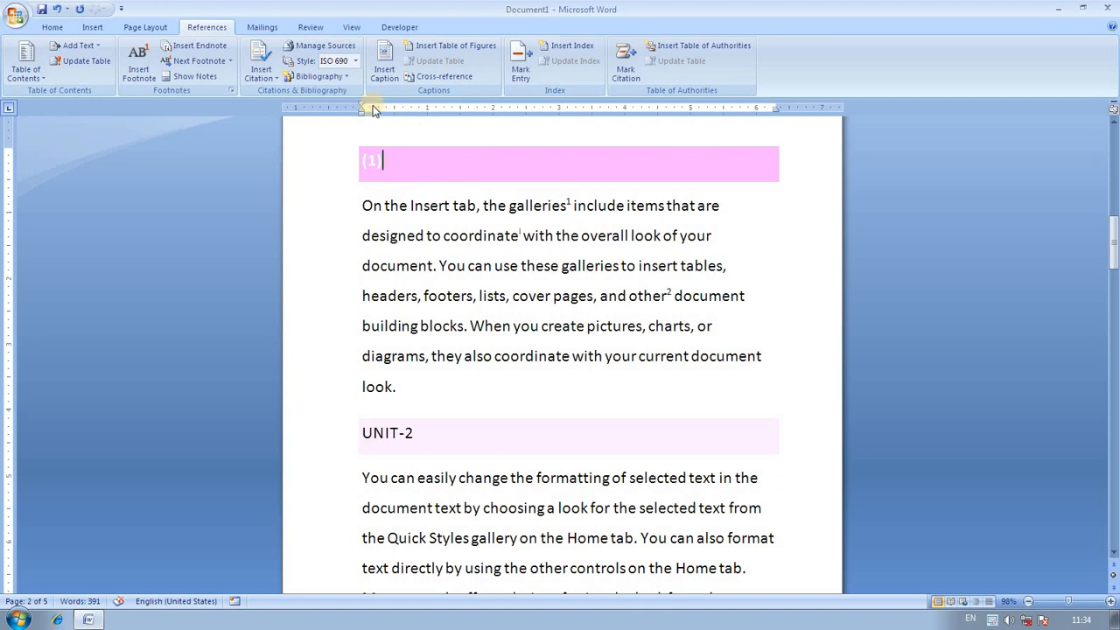
- Select the citation in the heading above the first paragraph on page 2 and set the citation style to Chicago
{"action": "left_click", "coordinate": [356, 63]}
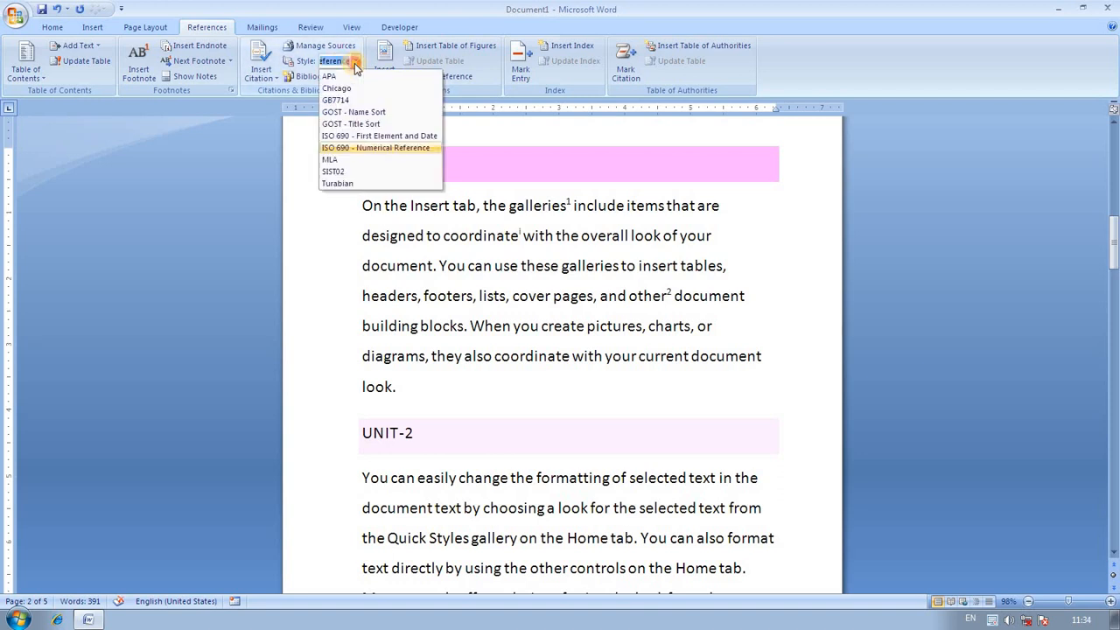
{"action": "left_click", "coordinate": [494, 121]}
{"action": "left_click", "coordinate": [372, 160]}
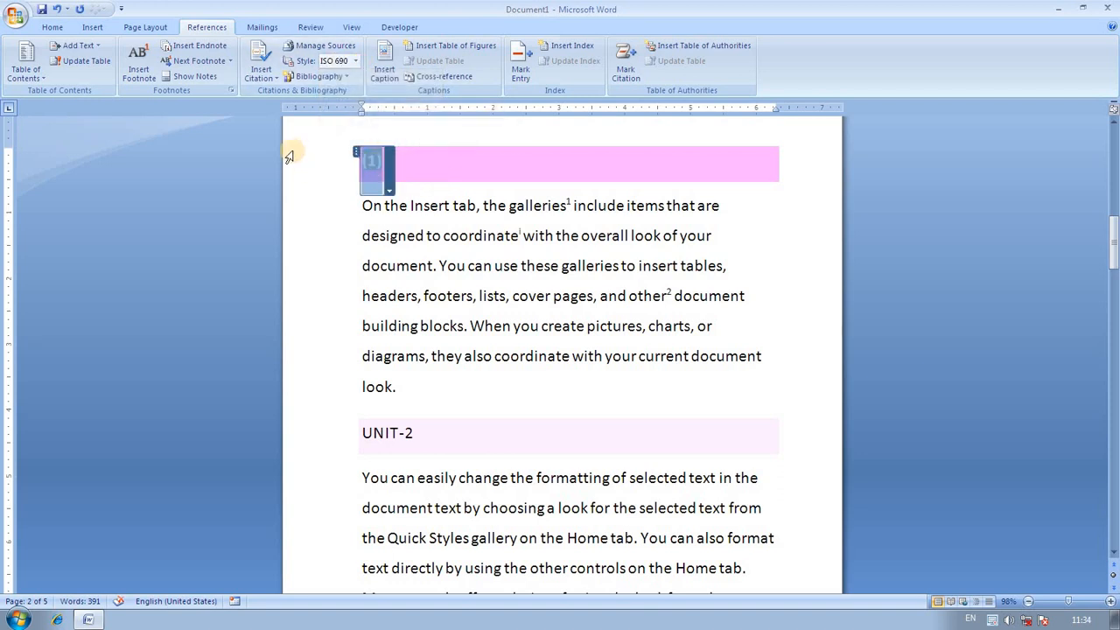
{"action": "left_click", "coordinate": [356, 63]}
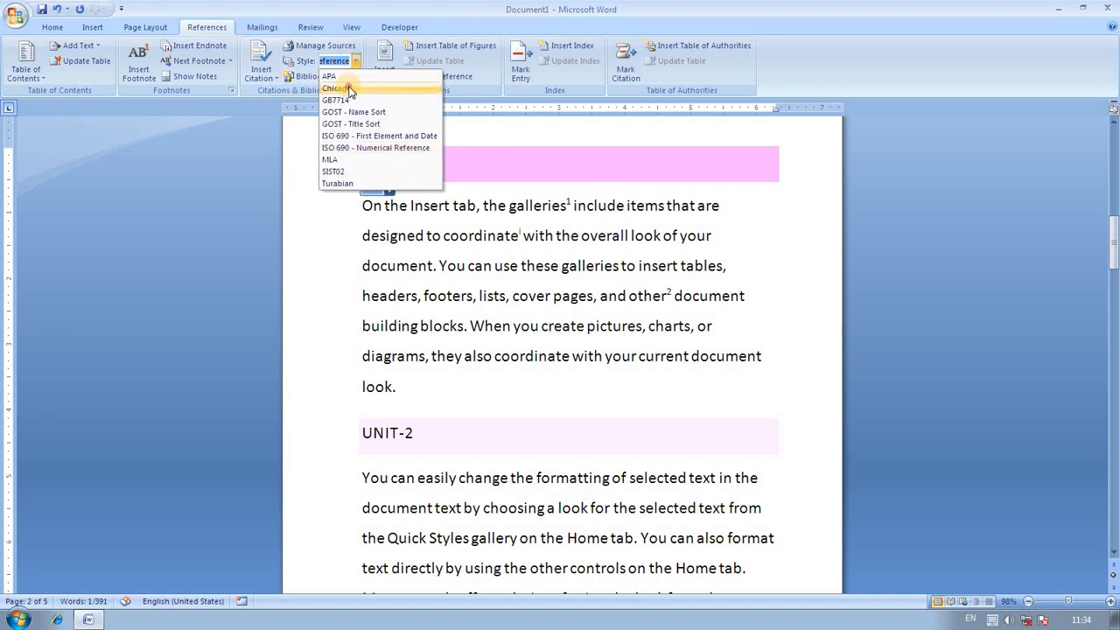
{"action": "left_click", "coordinate": [348, 85]}
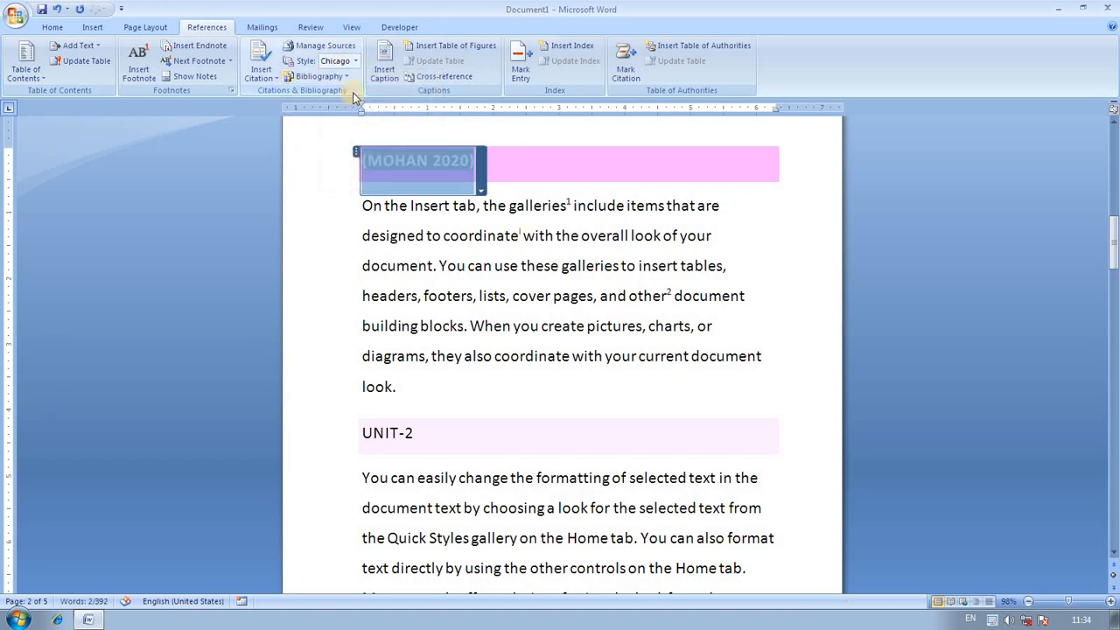
- Try the GB7714, GOST - Name Sort and GOST - Title Sort citation styles in turn on the selected citation
{"action": "left_click", "coordinate": [356, 62]}
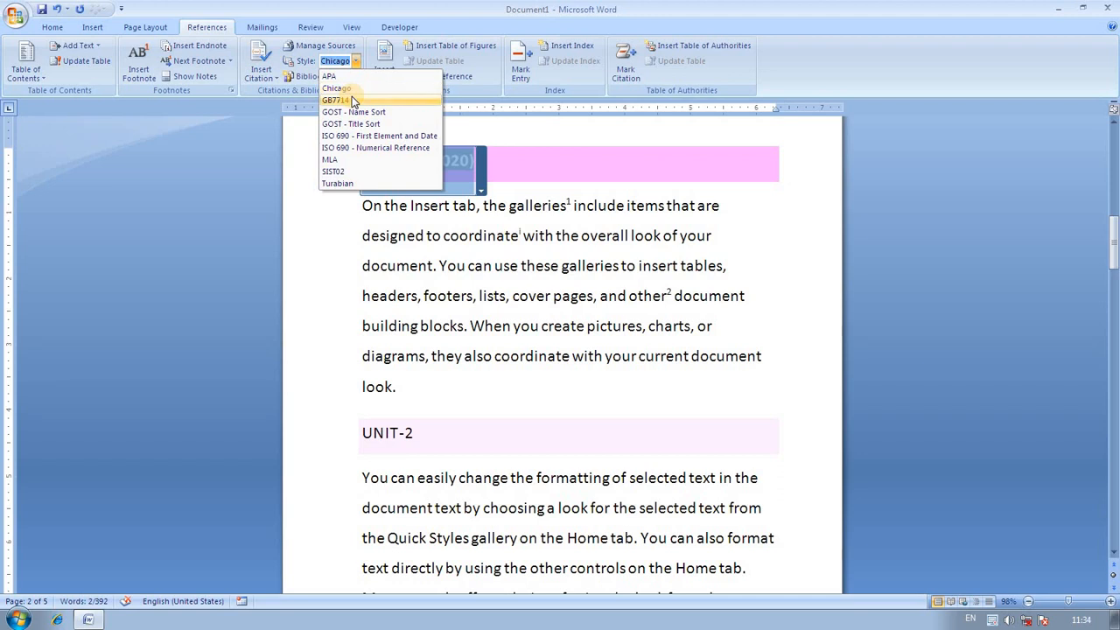
{"action": "left_click", "coordinate": [351, 100]}
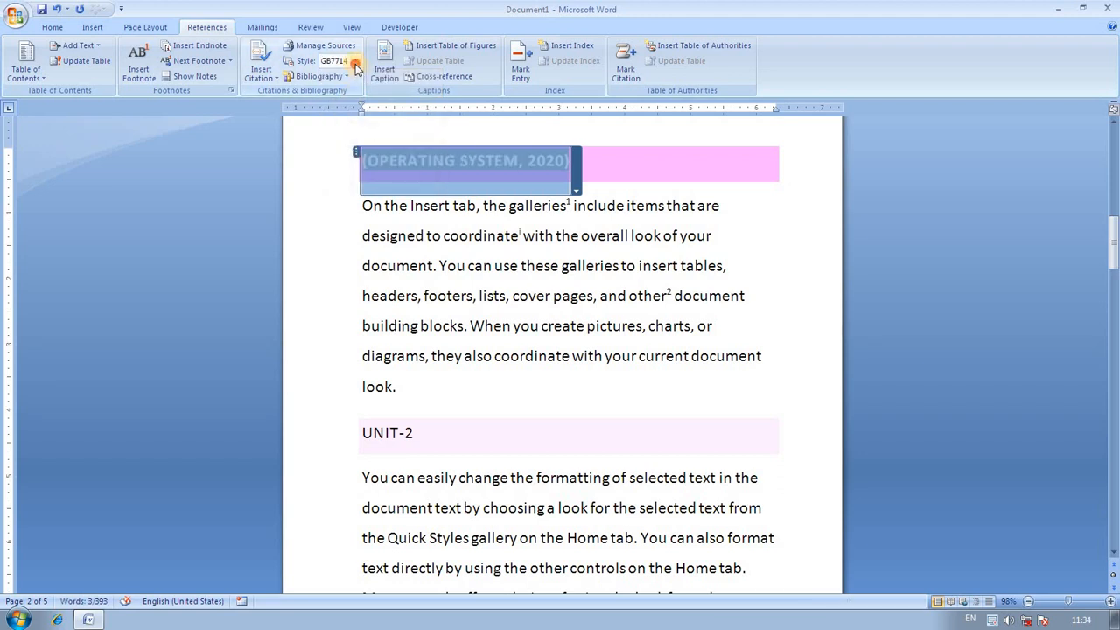
{"action": "left_click", "coordinate": [355, 62]}
{"action": "left_click", "coordinate": [360, 112]}
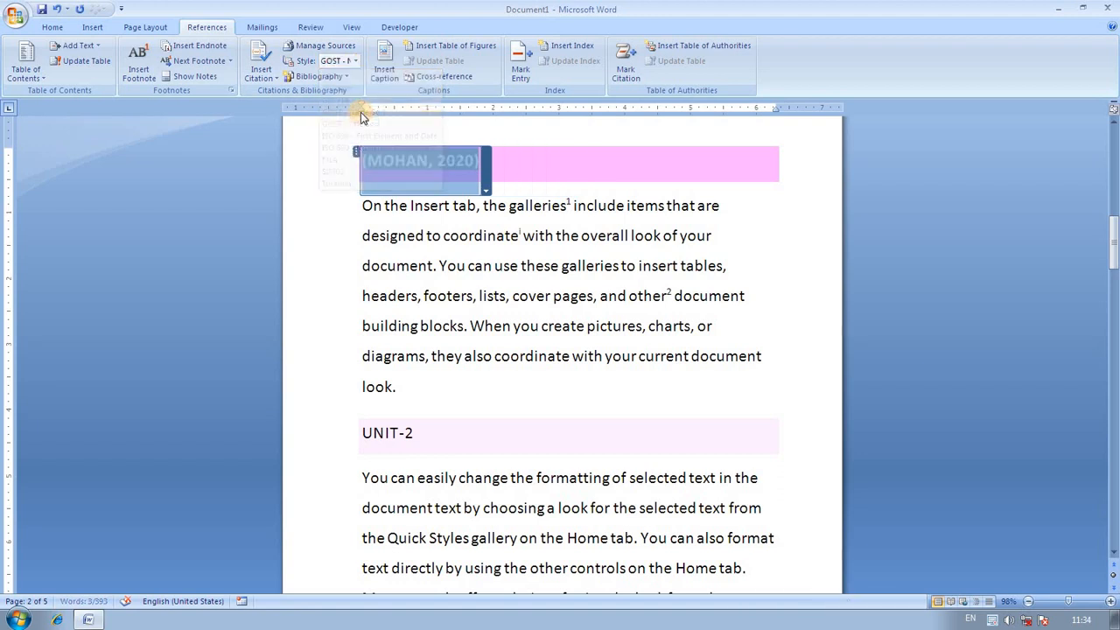
{"action": "left_click", "coordinate": [355, 62]}
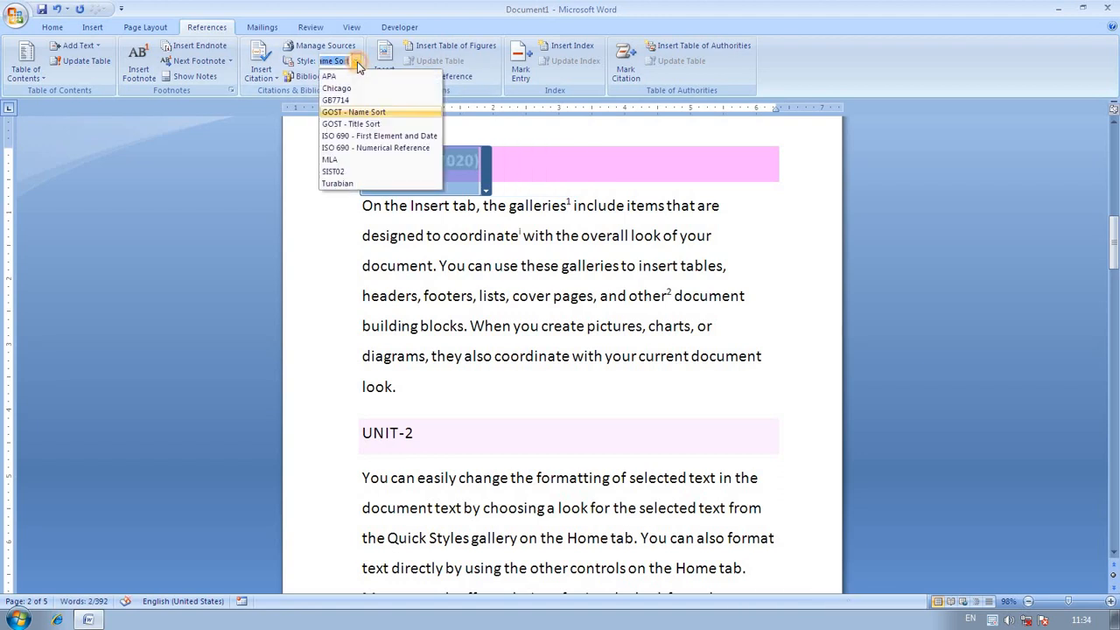
{"action": "left_click", "coordinate": [361, 124]}
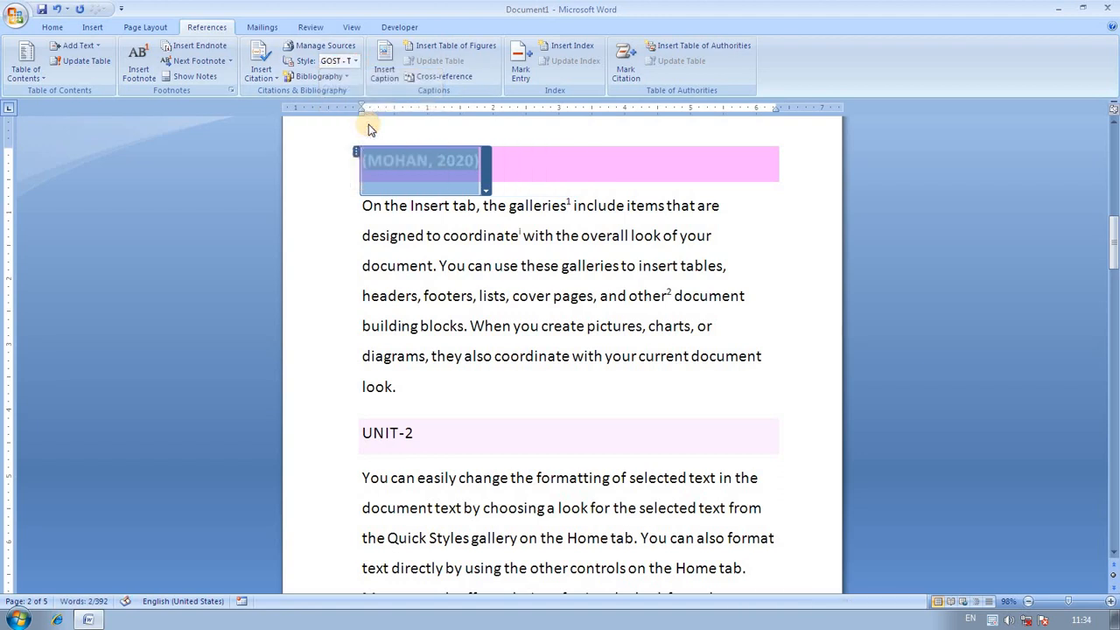
- Change the citation style to ISO 690 - First Element and Date, followed by ISO 690 - Numerical Reference
{"action": "left_click", "coordinate": [356, 61]}
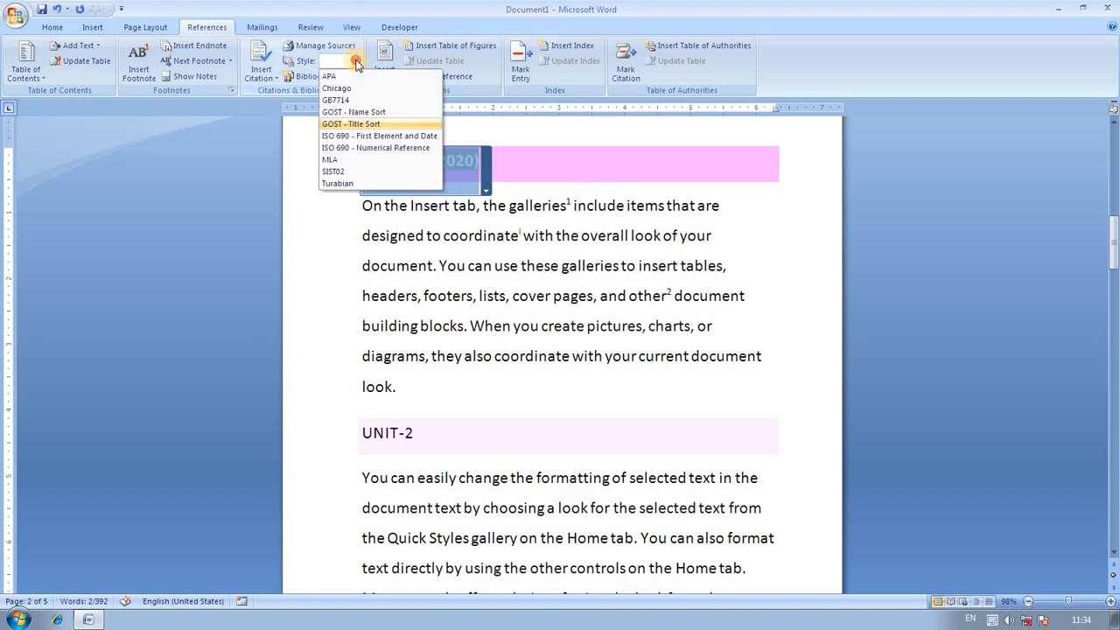
{"action": "left_click", "coordinate": [378, 136]}
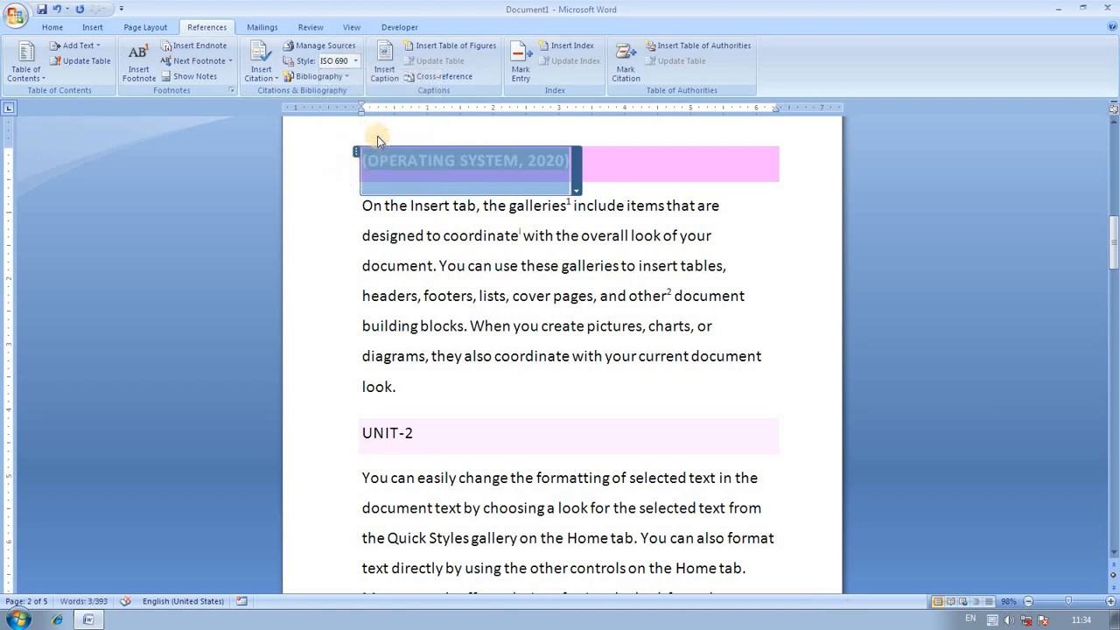
{"action": "left_click", "coordinate": [355, 61]}
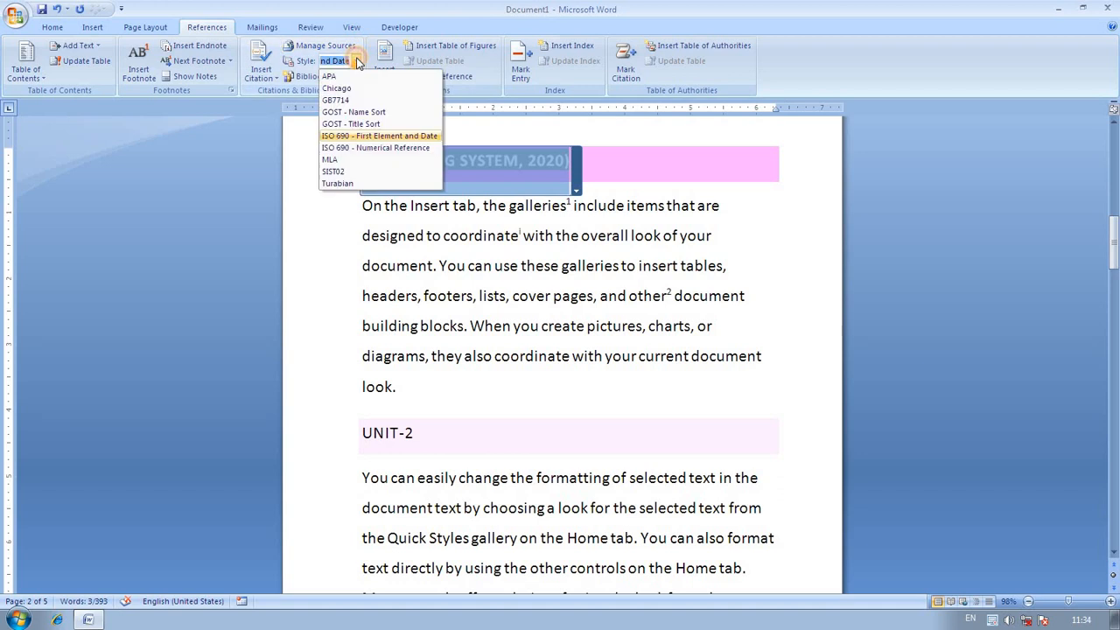
{"action": "left_click", "coordinate": [376, 148]}
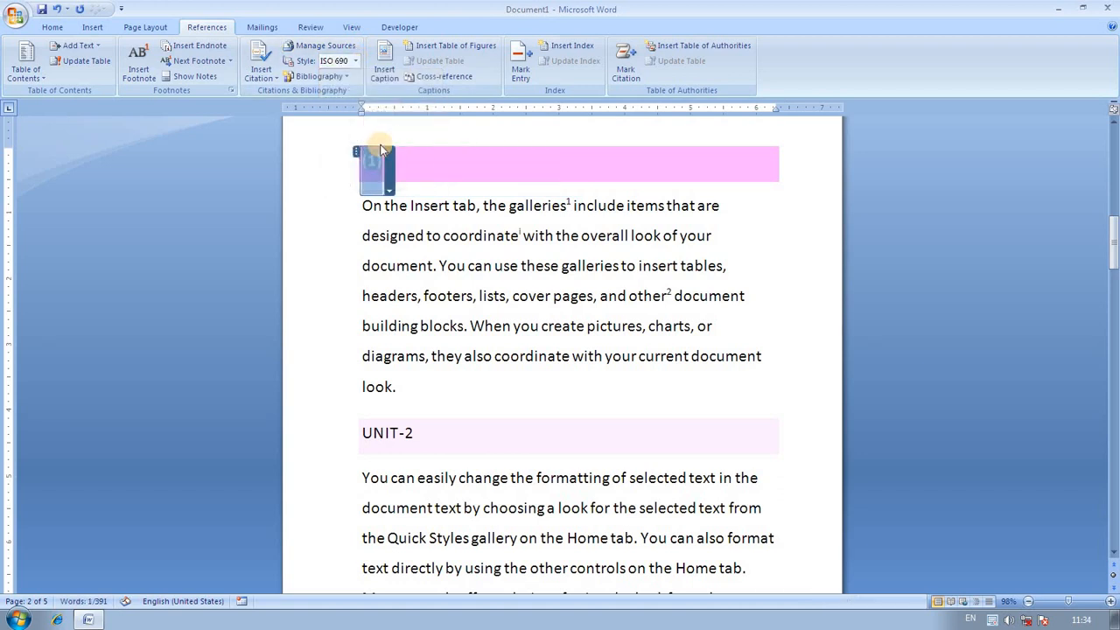
{"action": "left_click", "coordinate": [383, 165]}
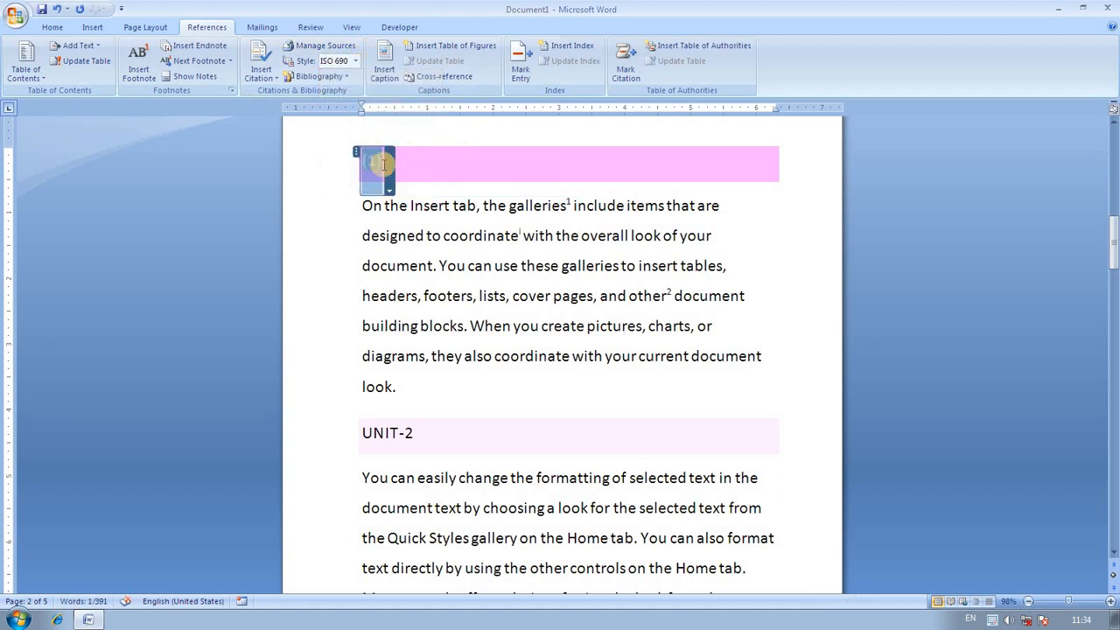
- Try the MLA and SIST02 citation styles on the heading's citation
{"action": "left_click", "coordinate": [355, 61]}
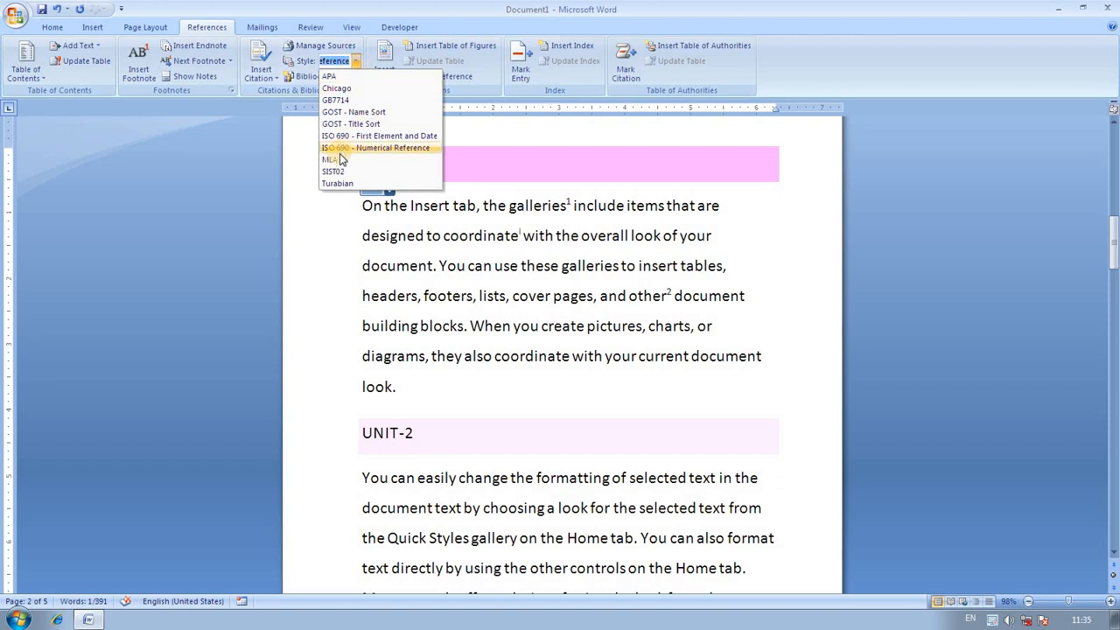
{"action": "left_click", "coordinate": [338, 160]}
{"action": "left_click", "coordinate": [356, 61]}
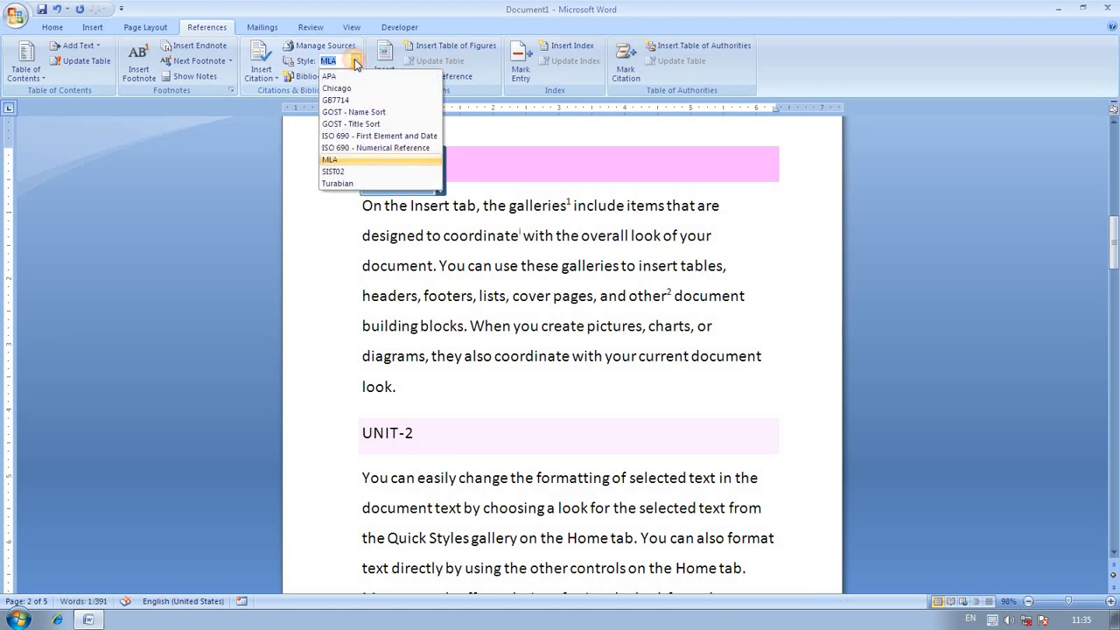
{"action": "left_click", "coordinate": [338, 168]}
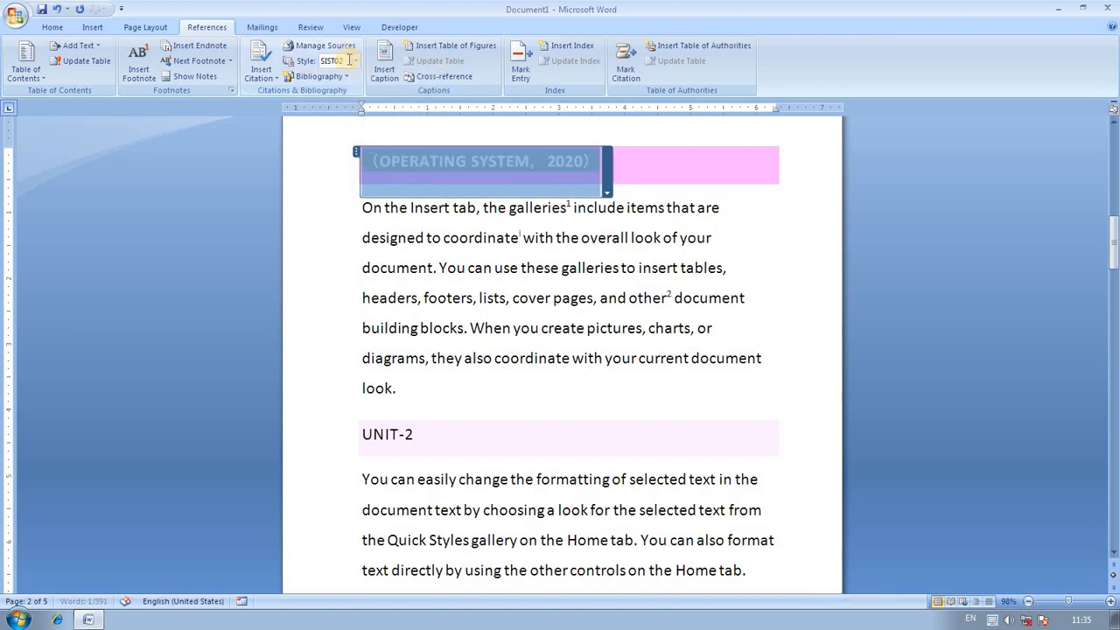
- Set the citation style to Turabian and leave it selected after reviewing the available styles
{"action": "left_click", "coordinate": [355, 60]}
{"action": "left_click", "coordinate": [350, 185]}
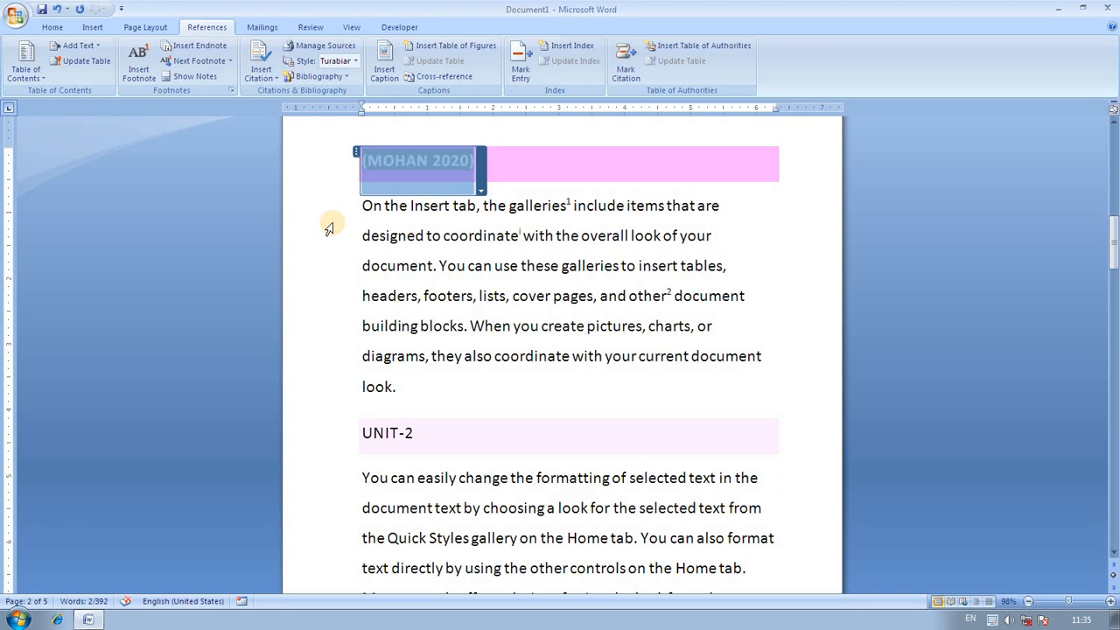
{"action": "left_click", "coordinate": [356, 62]}
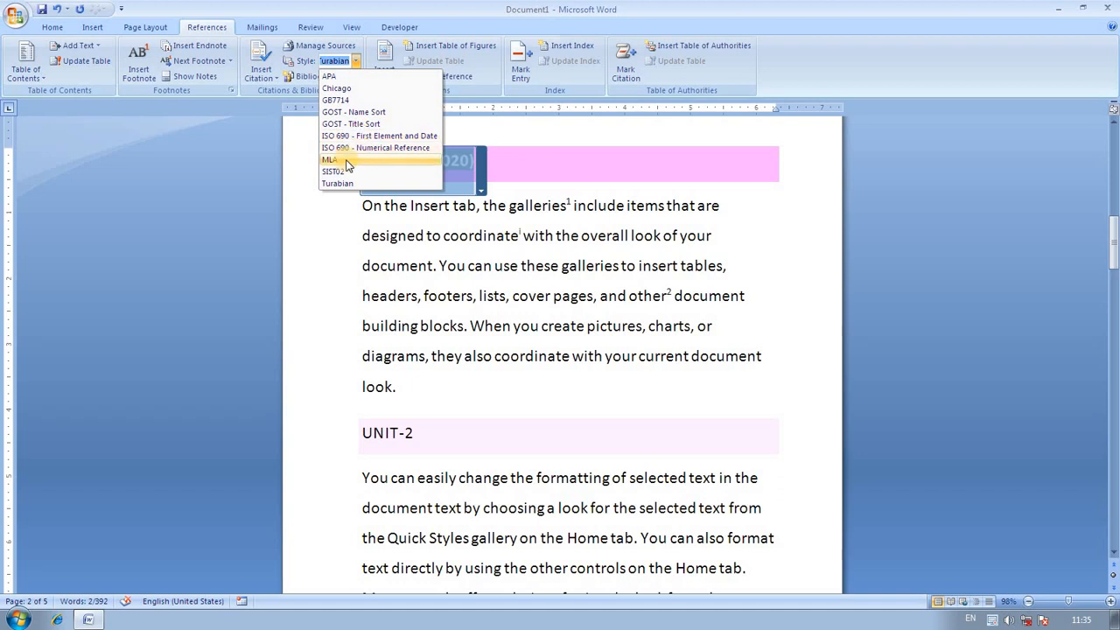
{"action": "left_click", "coordinate": [541, 132]}
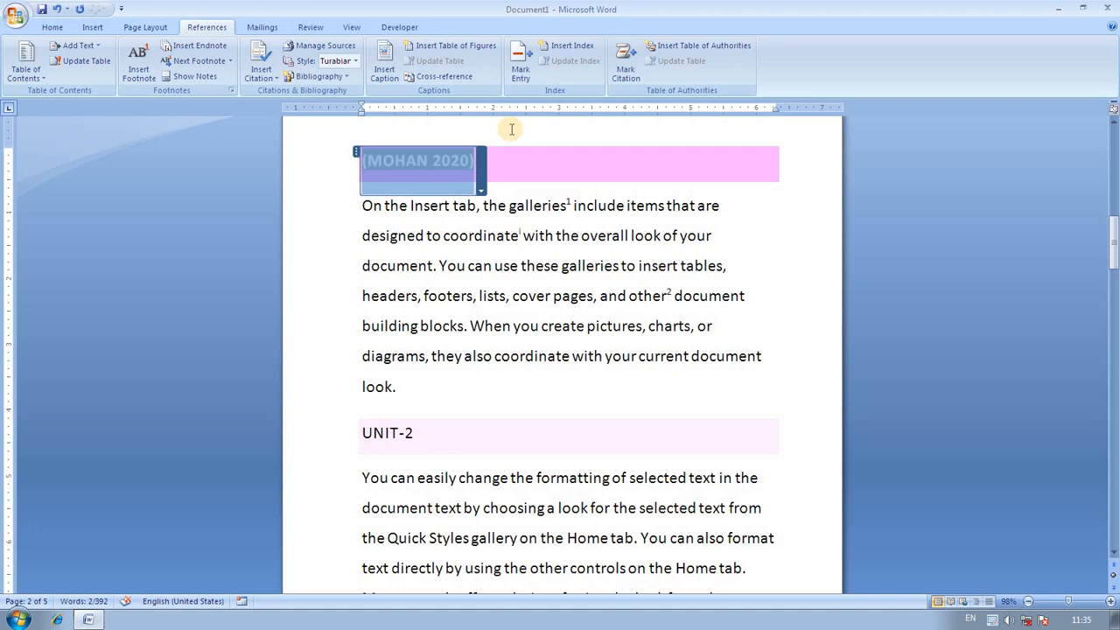
- Add a new line after the paragraph ending in "look." above UNIT-2 and insert the built-in Bibliography there
{"action": "left_click", "coordinate": [403, 382]}
{"action": "key", "text": "Return"}
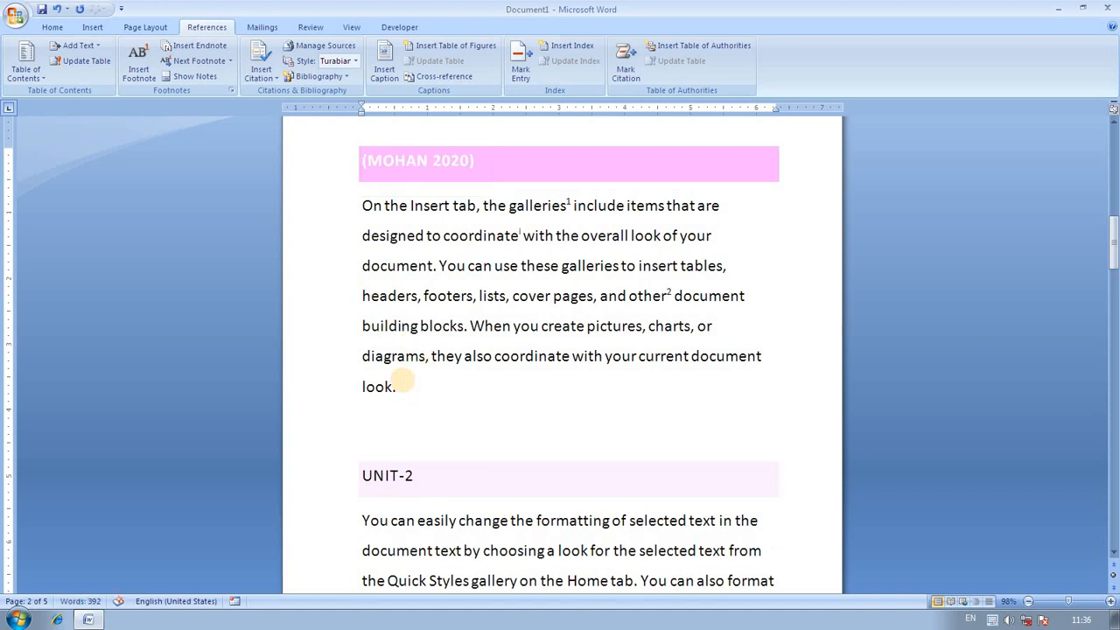
{"action": "left_click", "coordinate": [341, 76]}
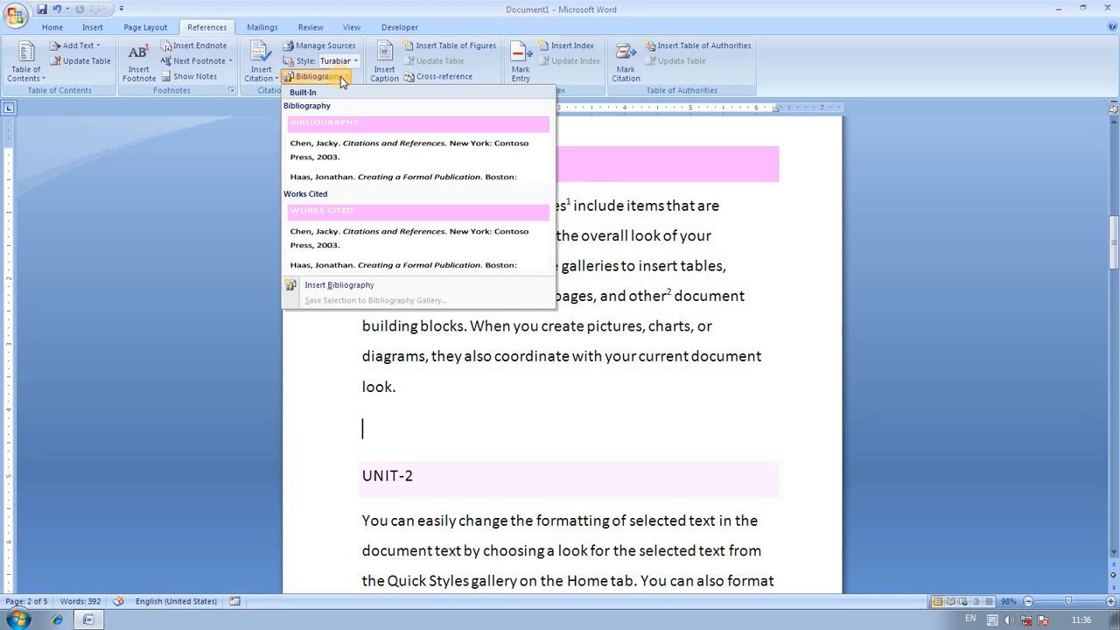
{"action": "left_click", "coordinate": [357, 120]}
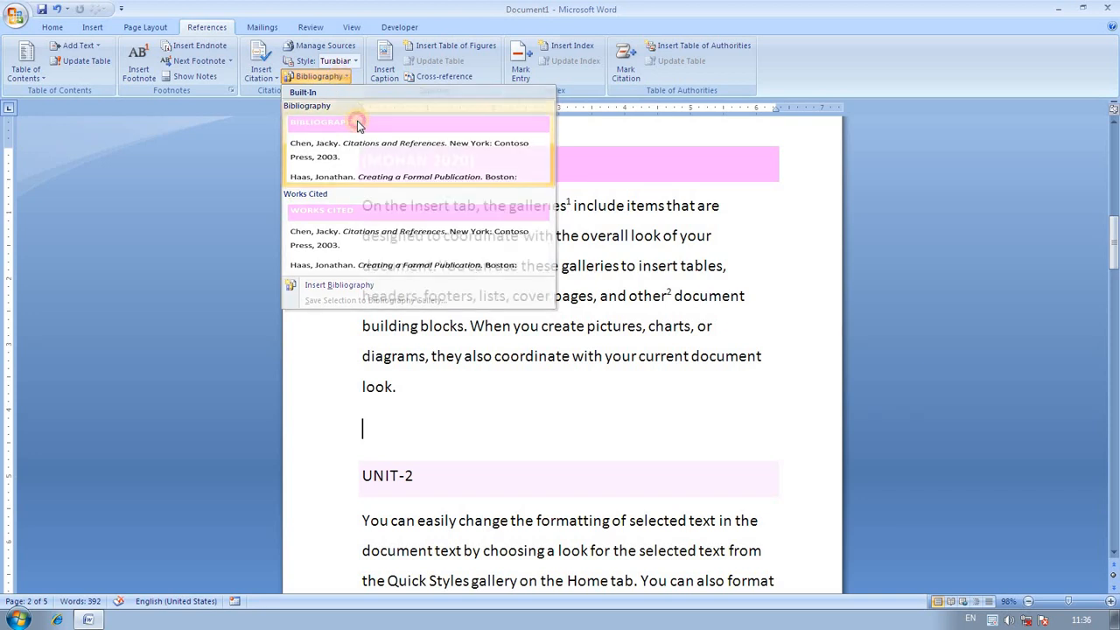
{"action": "scroll", "coordinate": [425, 225], "scroll_direction": "up", "scroll_amount": 4}
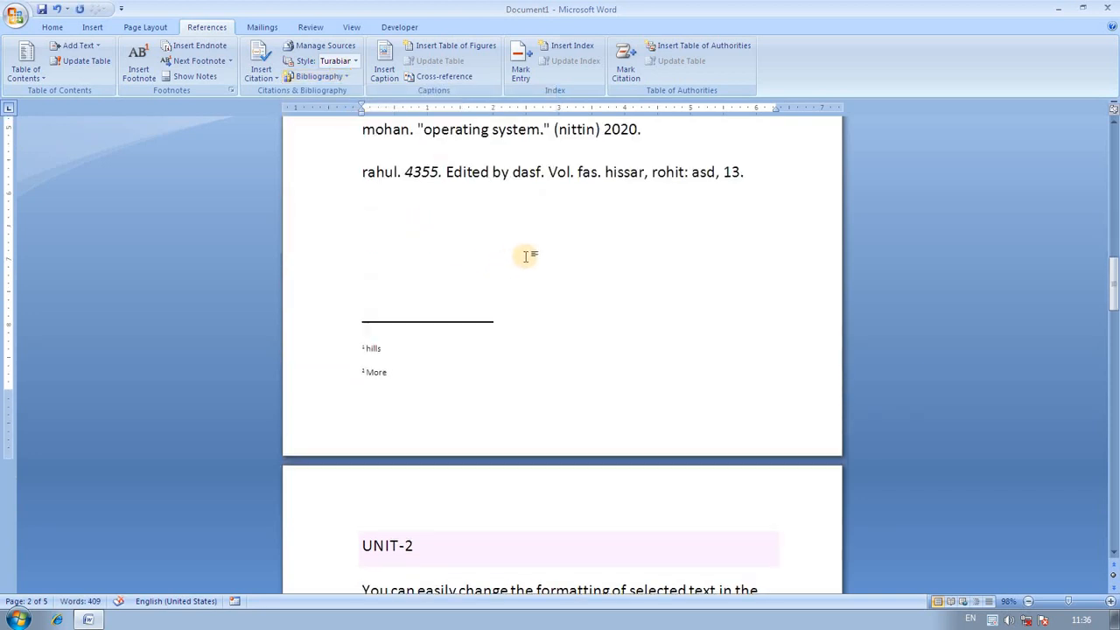
{"action": "scroll", "coordinate": [638, 330], "scroll_direction": "up", "scroll_amount": 1}
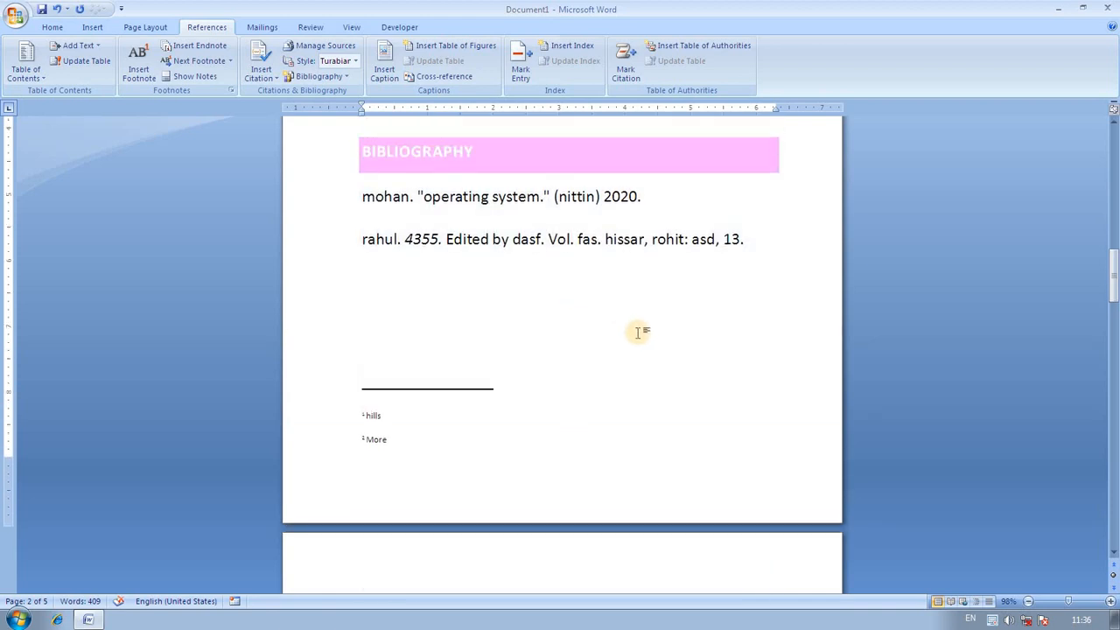
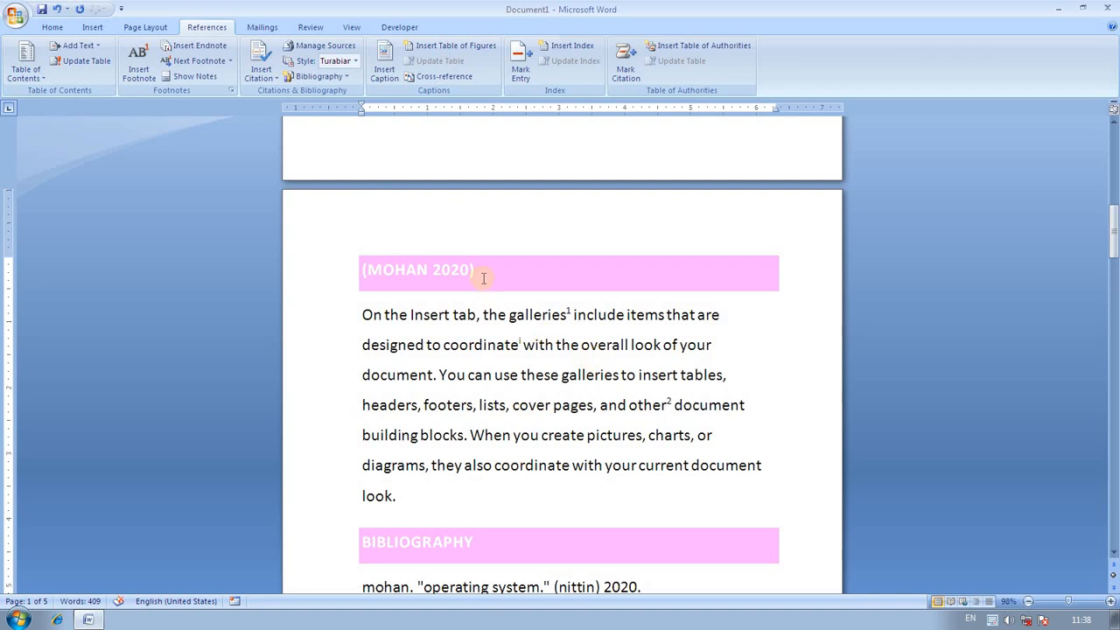
- Split the paragraph under the citation heading after "insert tables," so that "headers" begins a new paragraph
{"action": "left_click", "coordinate": [459, 278]}
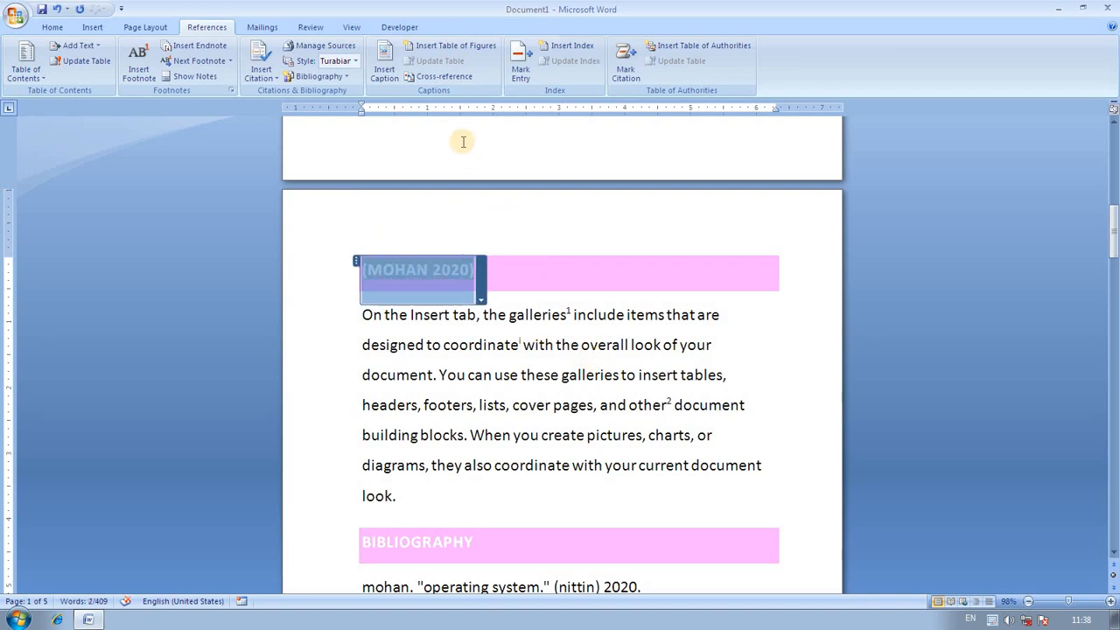
{"action": "left_click", "coordinate": [528, 240]}
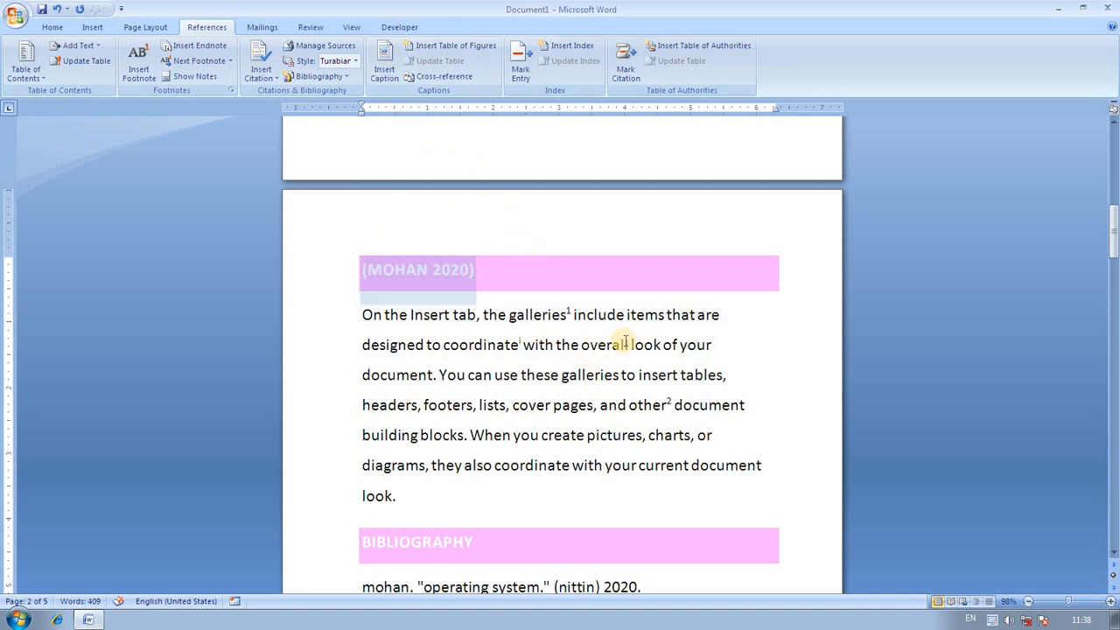
{"action": "scroll", "coordinate": [623, 343], "scroll_direction": "down", "scroll_amount": 1}
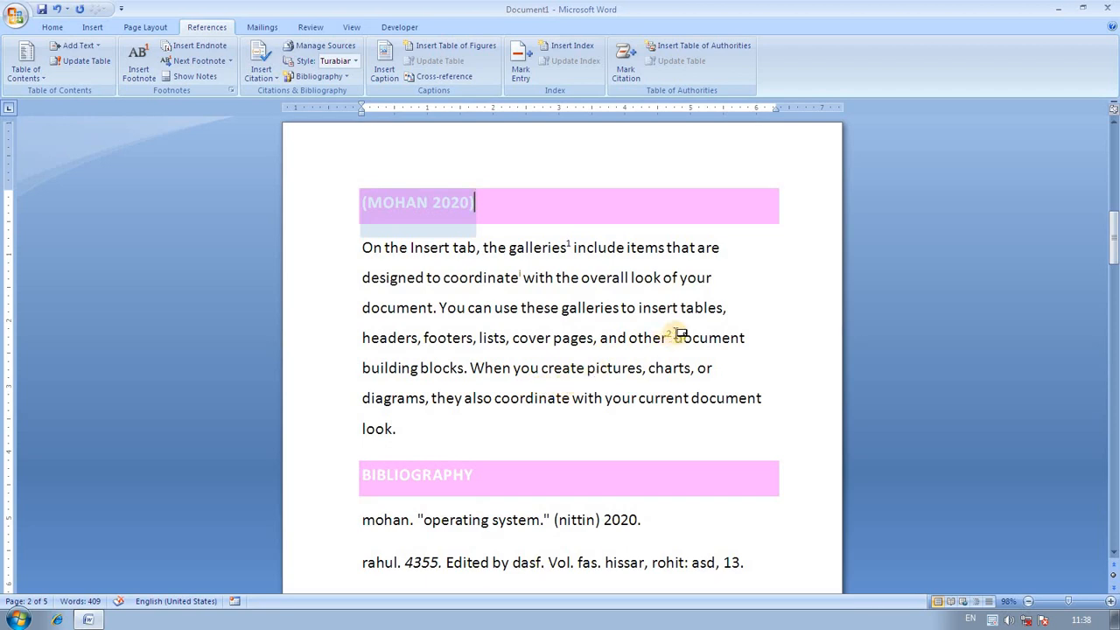
{"action": "key", "text": "Return"}
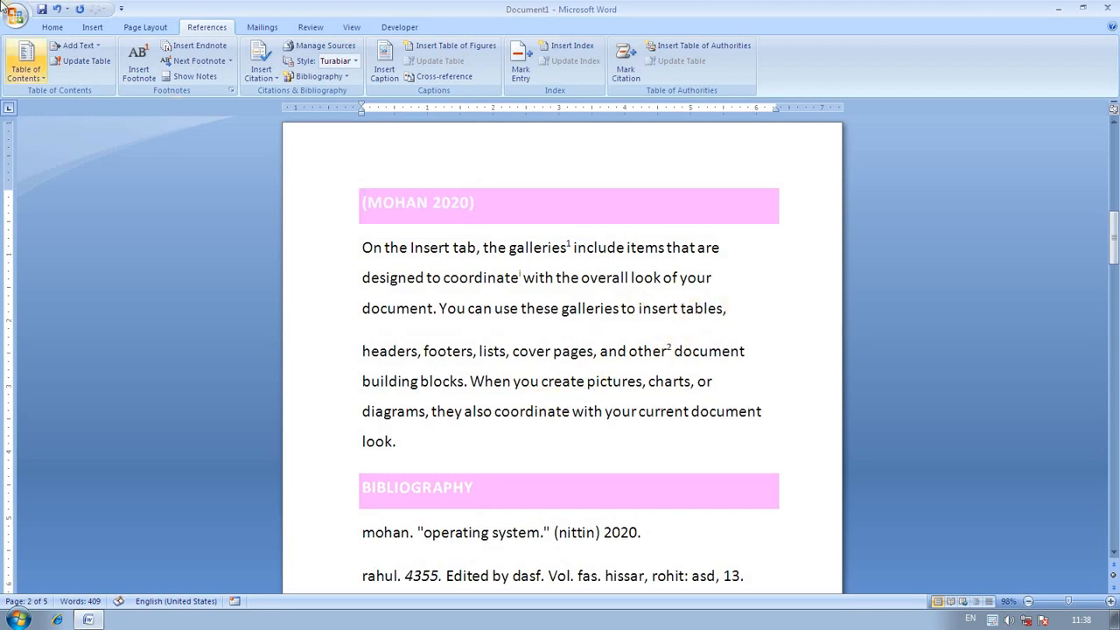
- Insert the jellyfish picture named "a" from the Sample Pictures folder after "insert tables,"
{"action": "left_click", "coordinate": [92, 27]}
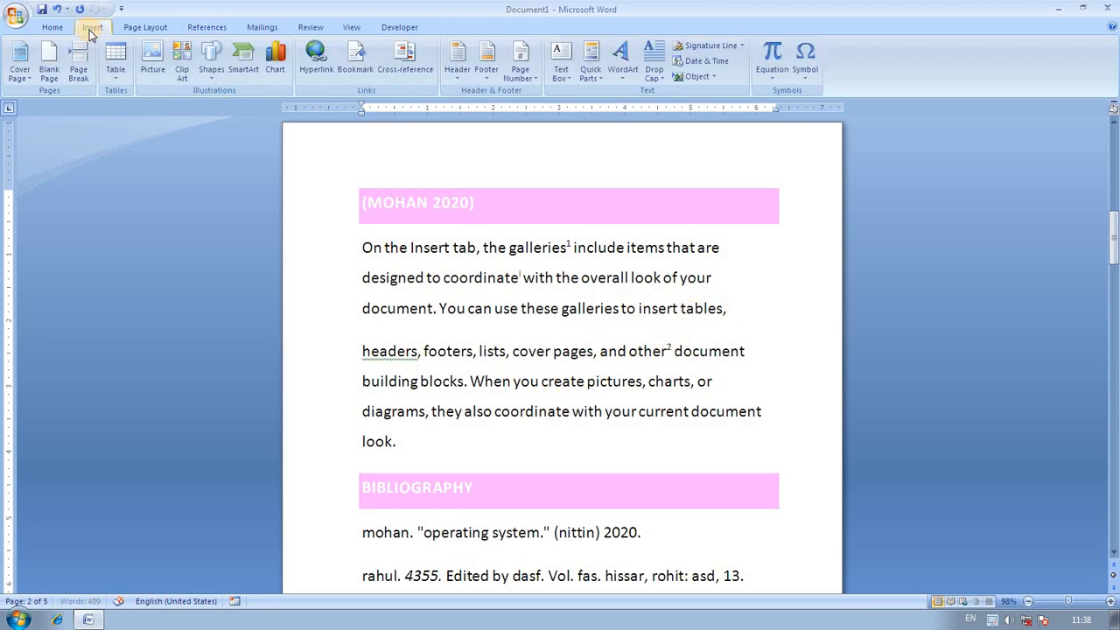
{"action": "left_click", "coordinate": [153, 76]}
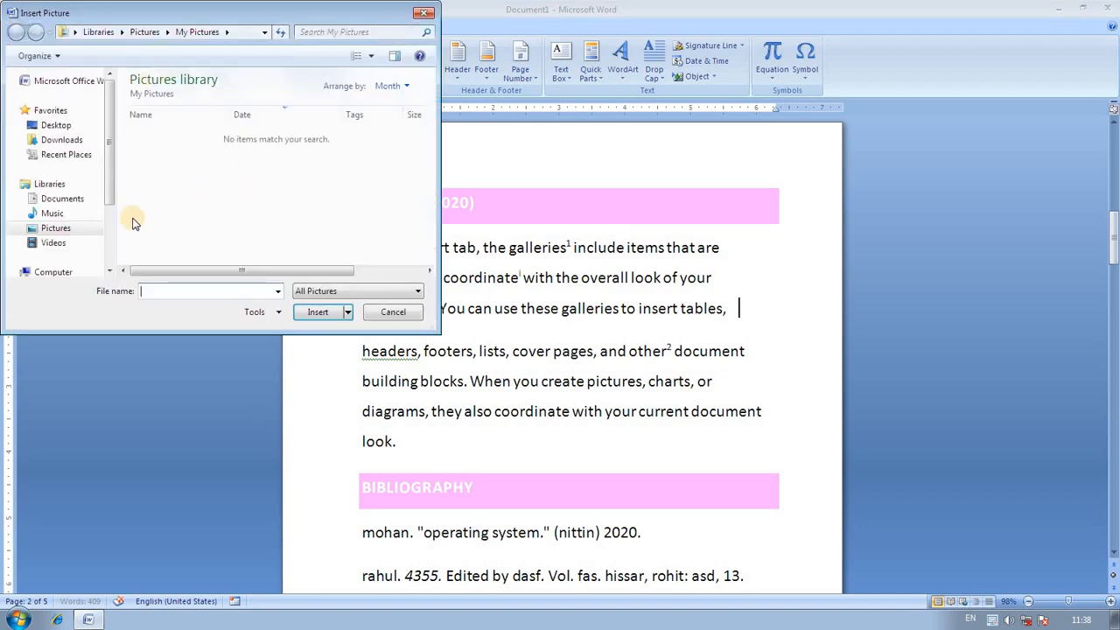
{"action": "left_click", "coordinate": [72, 229]}
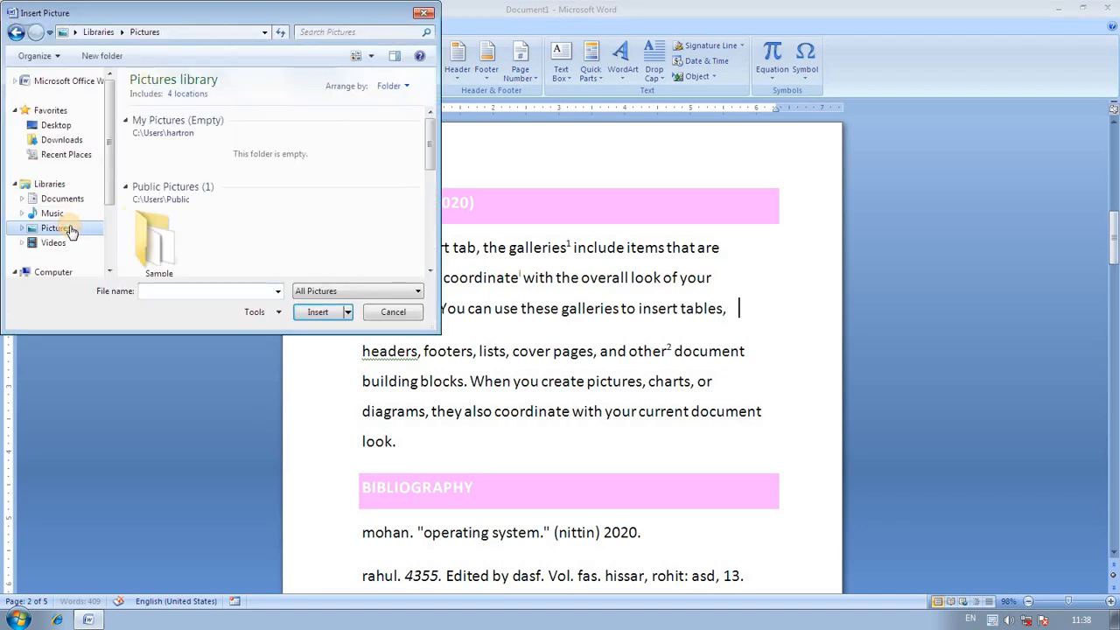
{"action": "double_click", "coordinate": [163, 228]}
{"action": "left_click", "coordinate": [312, 144]}
{"action": "left_click", "coordinate": [318, 312]}
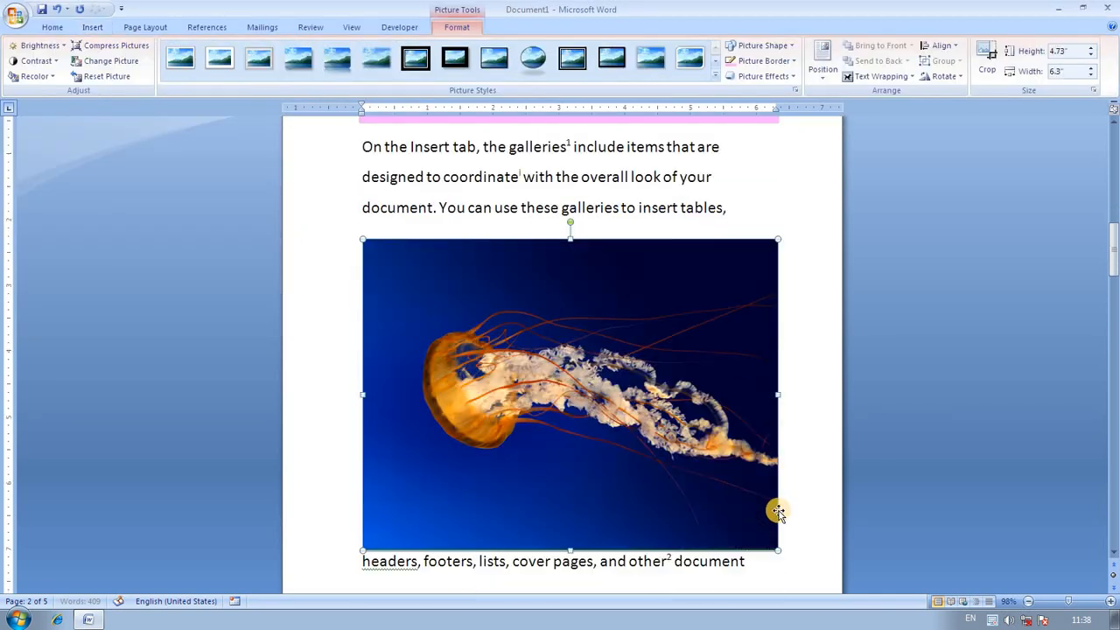
- Shrink the jellyfish picture to about a third of its width and push the text beginning "headers" two paragraphs down
{"action": "left_click_drag", "start_coordinate": [778, 549], "coordinate": [493, 336]}
{"action": "left_click", "coordinate": [570, 298]}
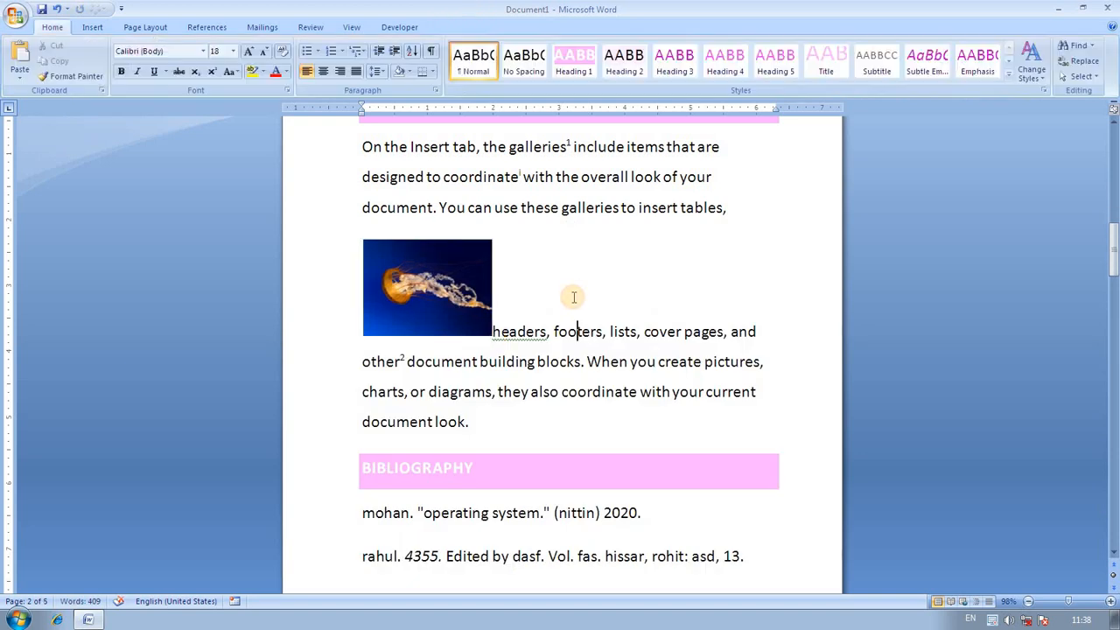
{"action": "left_click", "coordinate": [491, 330]}
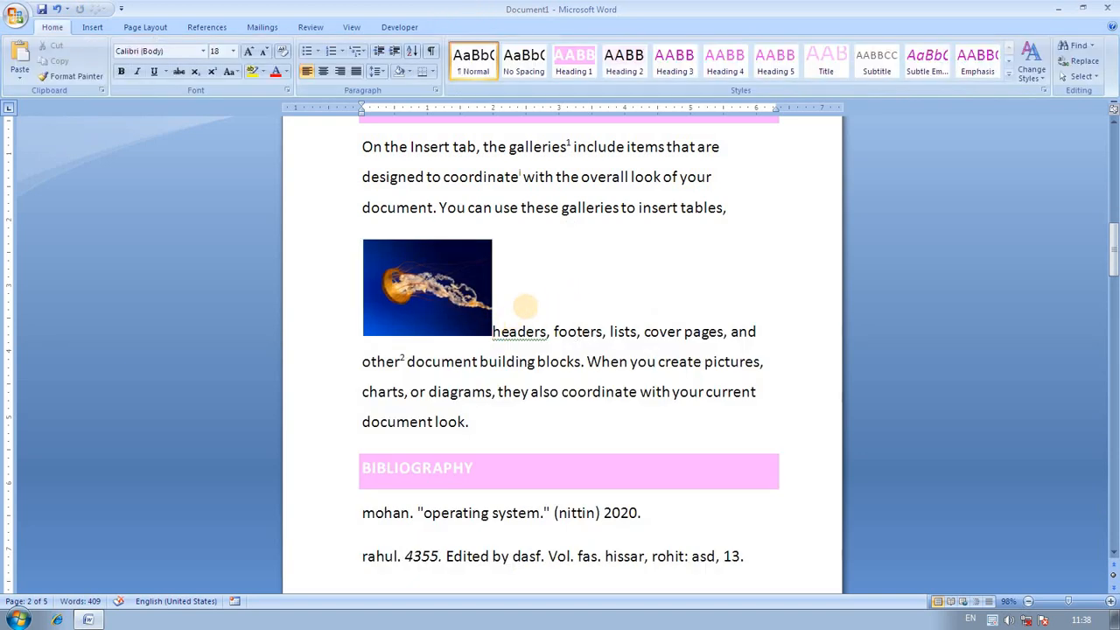
{"action": "key", "text": "Return"}
{"action": "key", "text": "Return"}
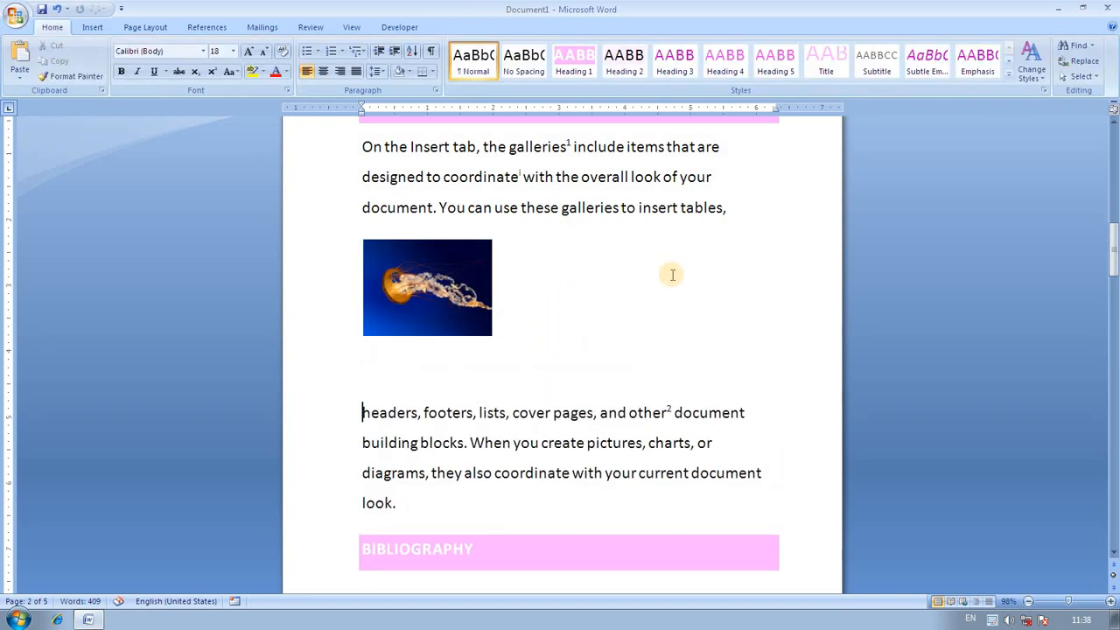
- Add four paragraph breaks after "You can also format" in the UNIT-2 text
{"action": "scroll", "coordinate": [670, 322], "scroll_direction": "down", "scroll_amount": 2}
{"action": "scroll", "coordinate": [670, 322], "scroll_direction": "down", "scroll_amount": 8}
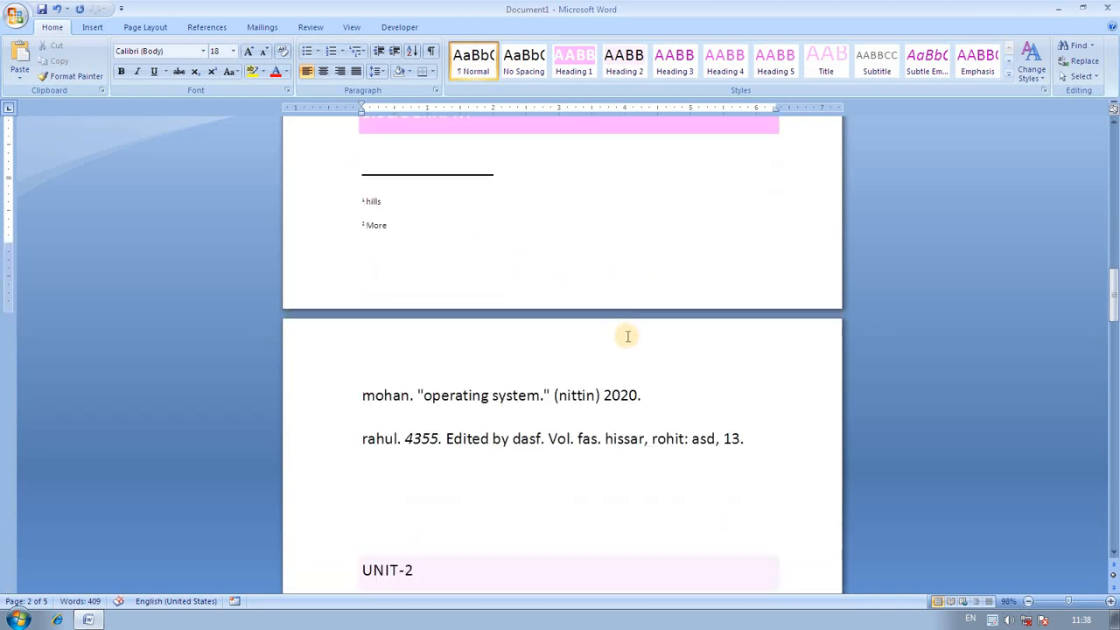
{"action": "left_click", "coordinate": [776, 307]}
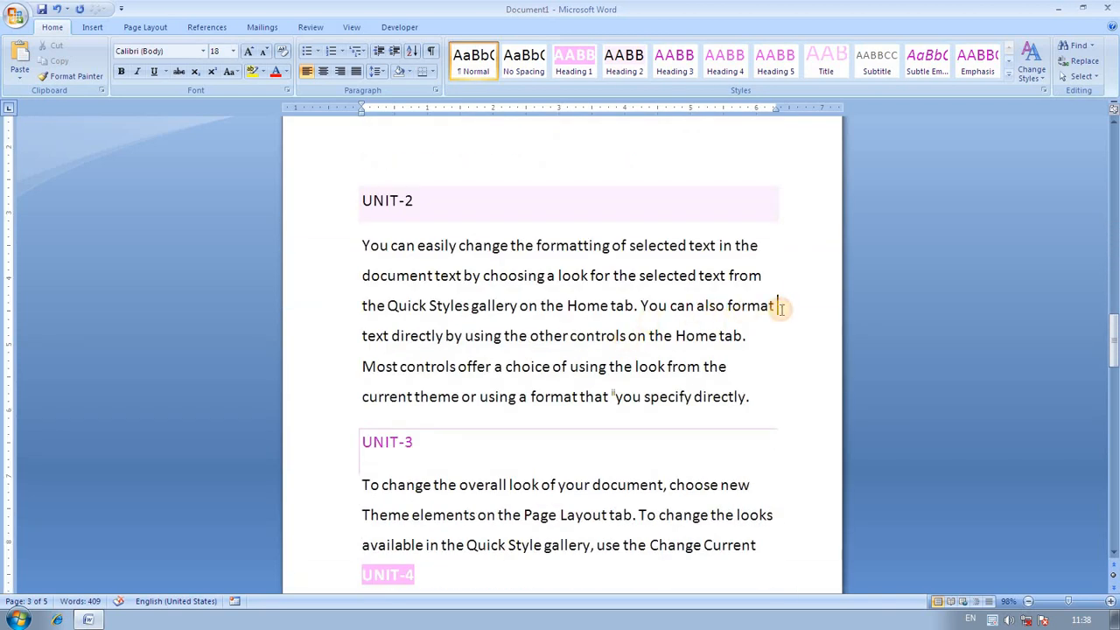
{"action": "key", "text": "Return"}
{"action": "key", "text": "Return"}
{"action": "key", "text": "Return"}
{"action": "key", "text": "Return"}
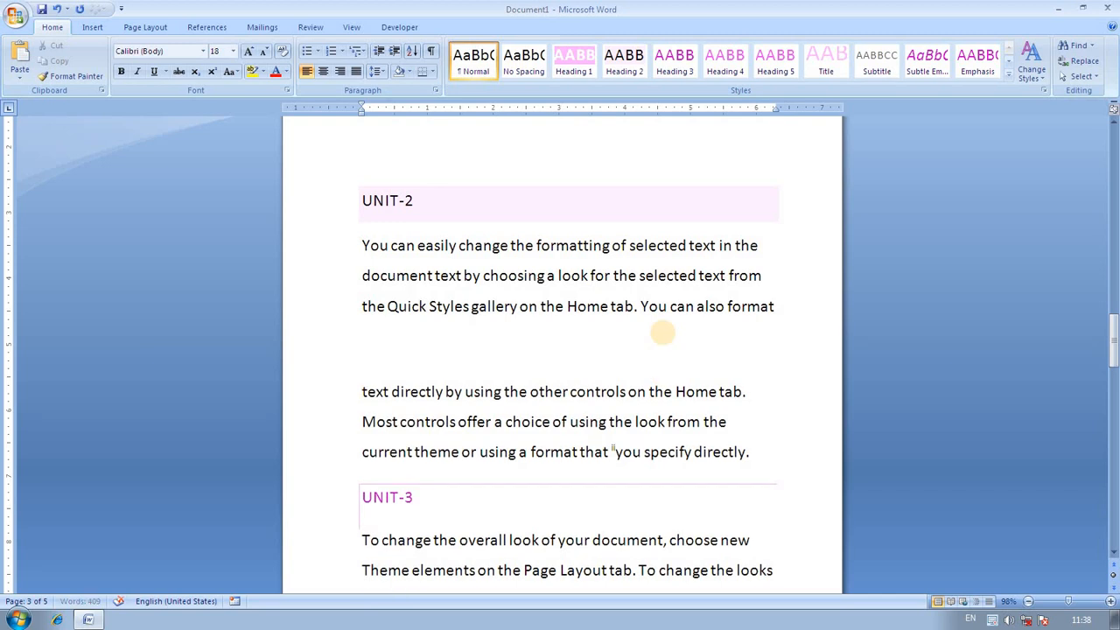
- Insert the "Desert - Copy" sample picture in the UNIT-2 gap and shrink it to about 1.75 by 2.33 inches
{"action": "left_click", "coordinate": [93, 26]}
{"action": "left_click", "coordinate": [153, 63]}
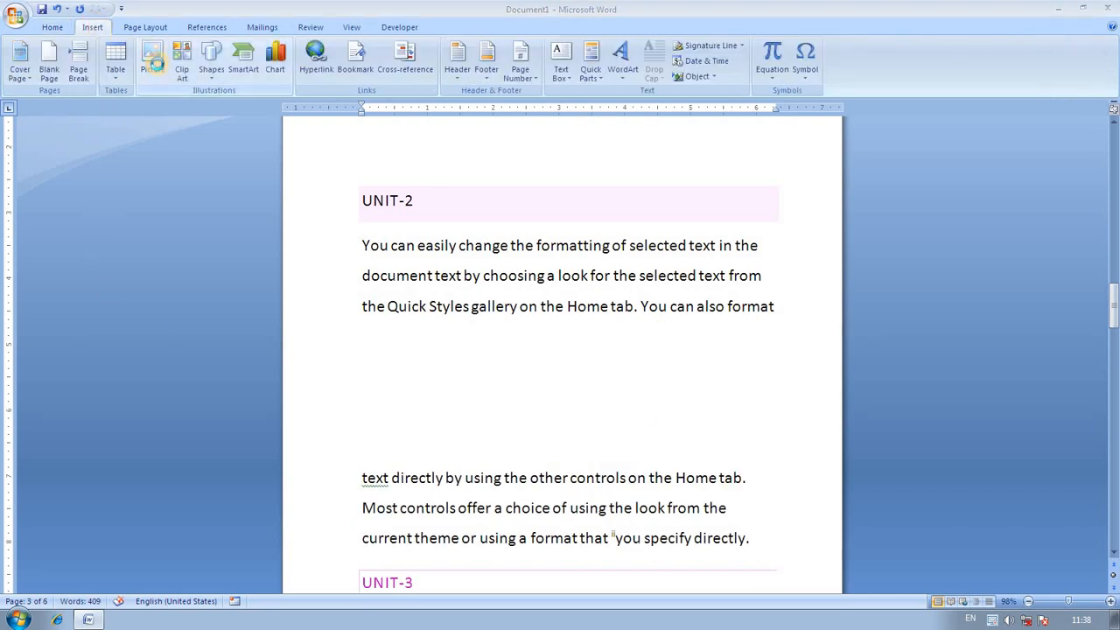
{"action": "left_click", "coordinate": [431, 227]}
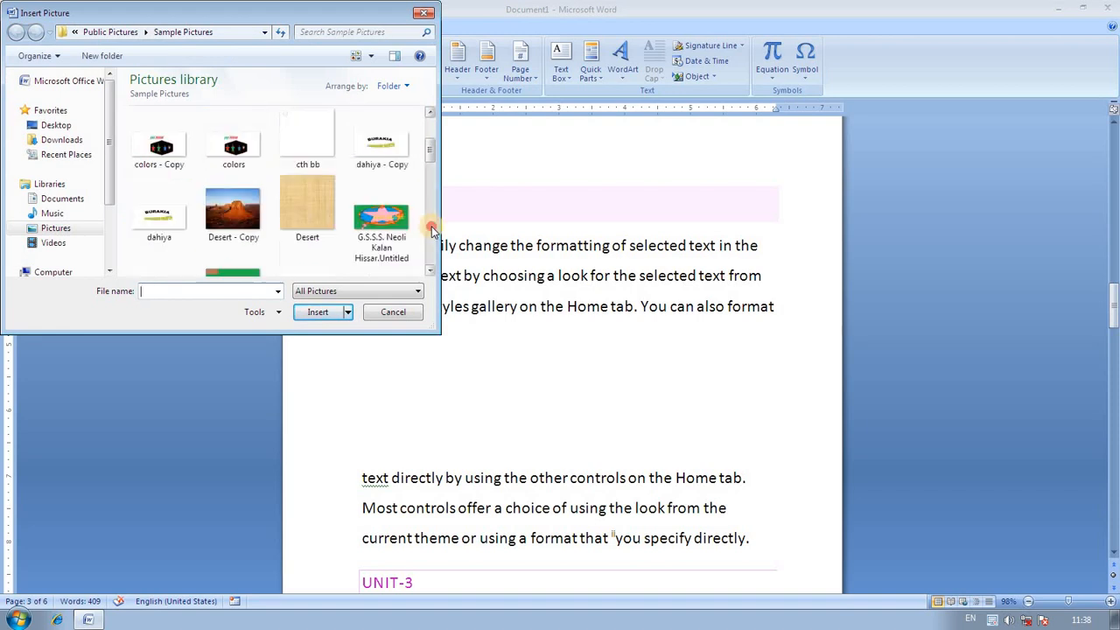
{"action": "left_click", "coordinate": [251, 208]}
{"action": "left_click", "coordinate": [318, 311]}
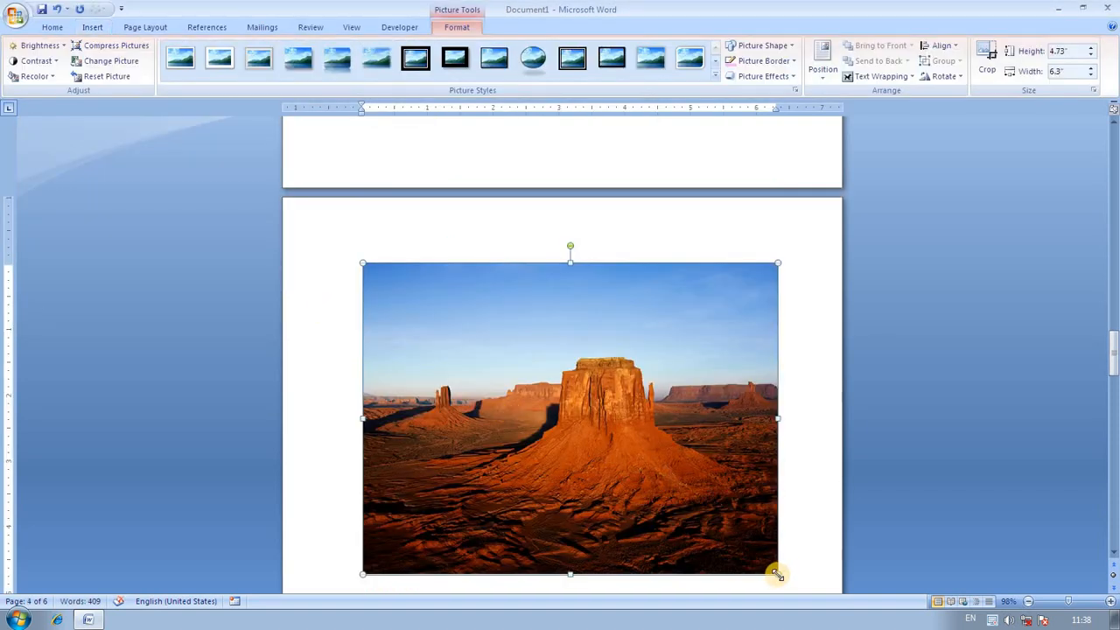
{"action": "left_click_drag", "start_coordinate": [642, 473], "coordinate": [503, 376]}
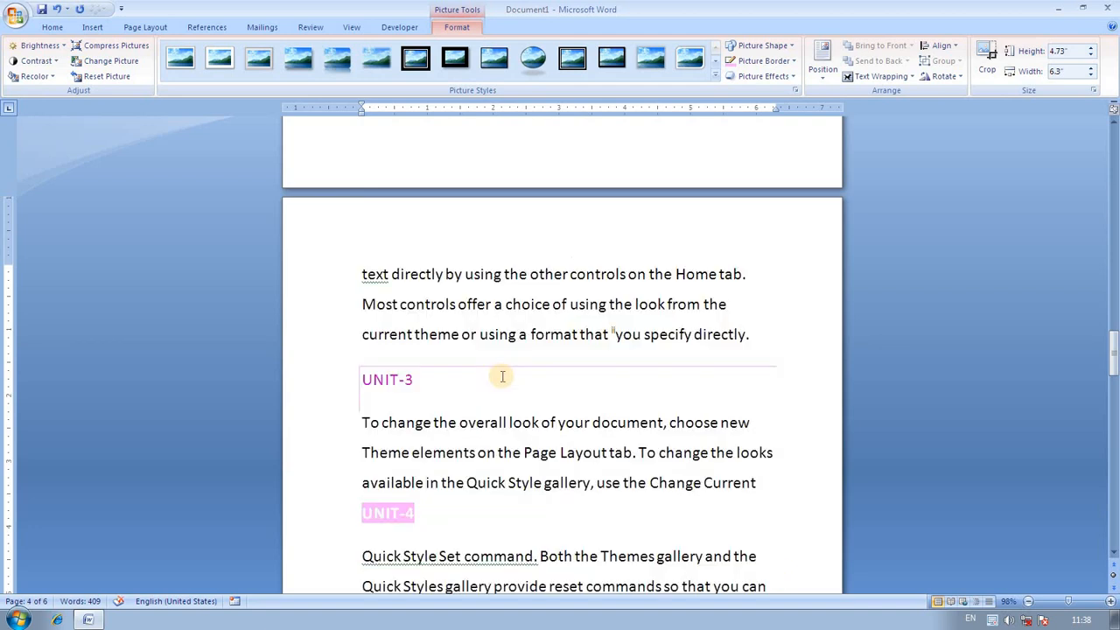
{"action": "scroll", "coordinate": [536, 402], "scroll_direction": "up", "scroll_amount": 5}
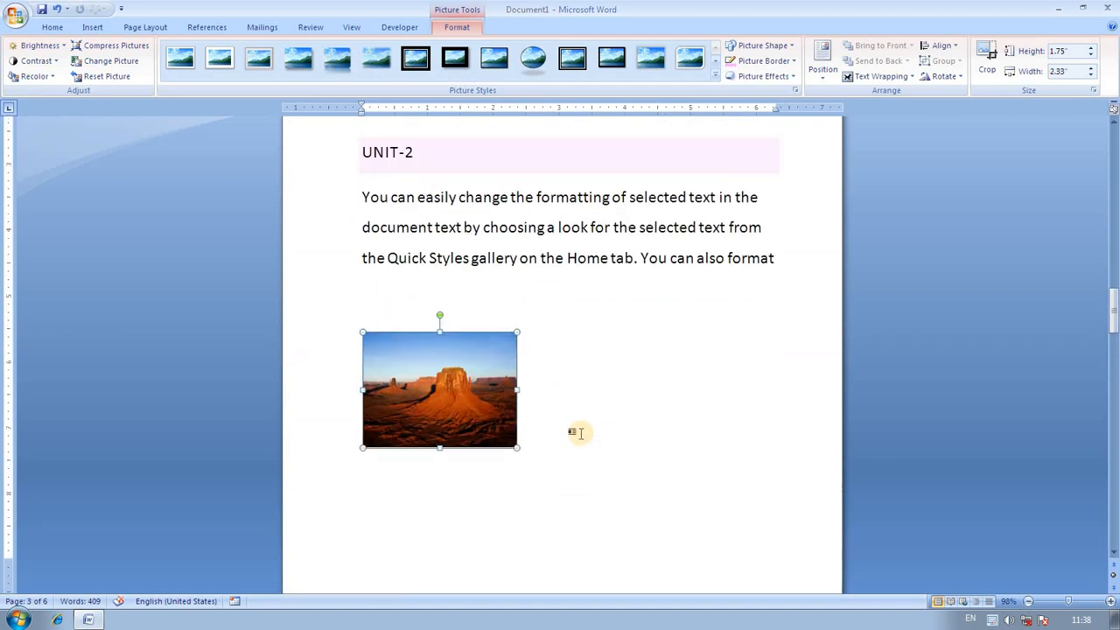
- Add three paragraph breaks after "use the Change Current" in the UNIT-3 text, above UNIT-4
{"action": "scroll", "coordinate": [580, 433], "scroll_direction": "down", "scroll_amount": 5}
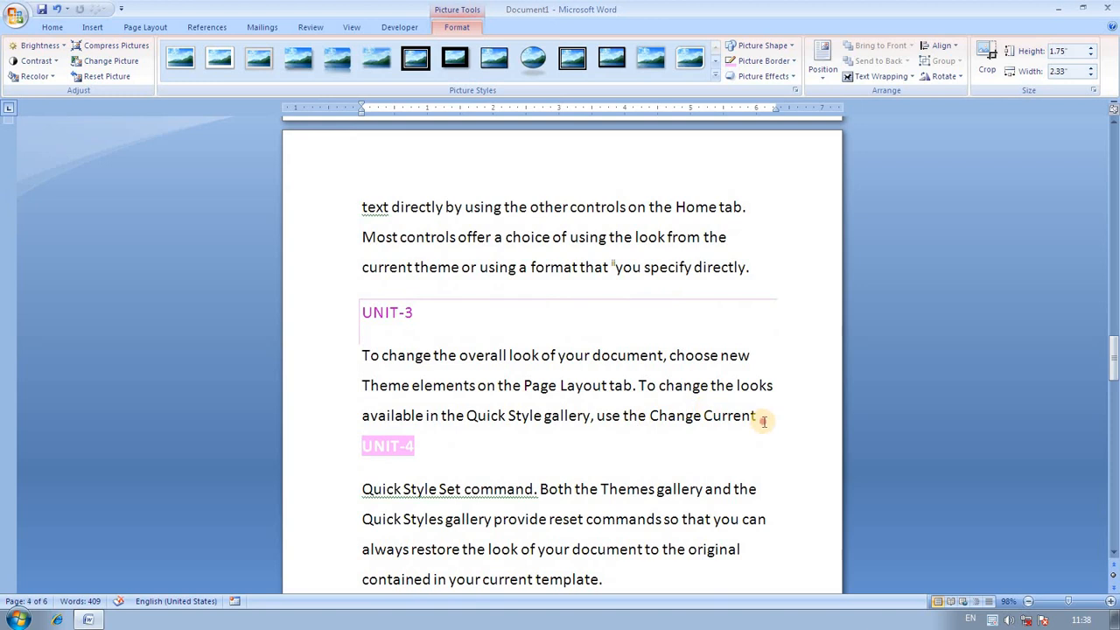
{"action": "left_click", "coordinate": [763, 422]}
{"action": "key", "text": "Return"}
{"action": "key", "text": "Return"}
{"action": "key", "text": "Return"}
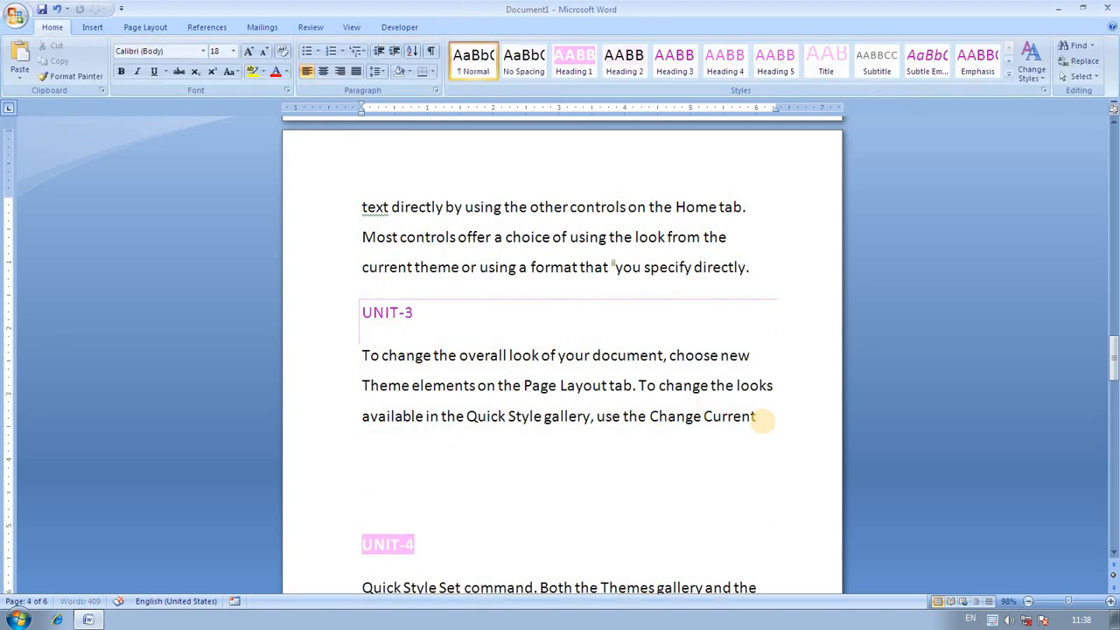
- Insert the Penguins sample picture in the UNIT-3 gap and shrink it to a little under half its width
{"action": "left_click", "coordinate": [92, 28]}
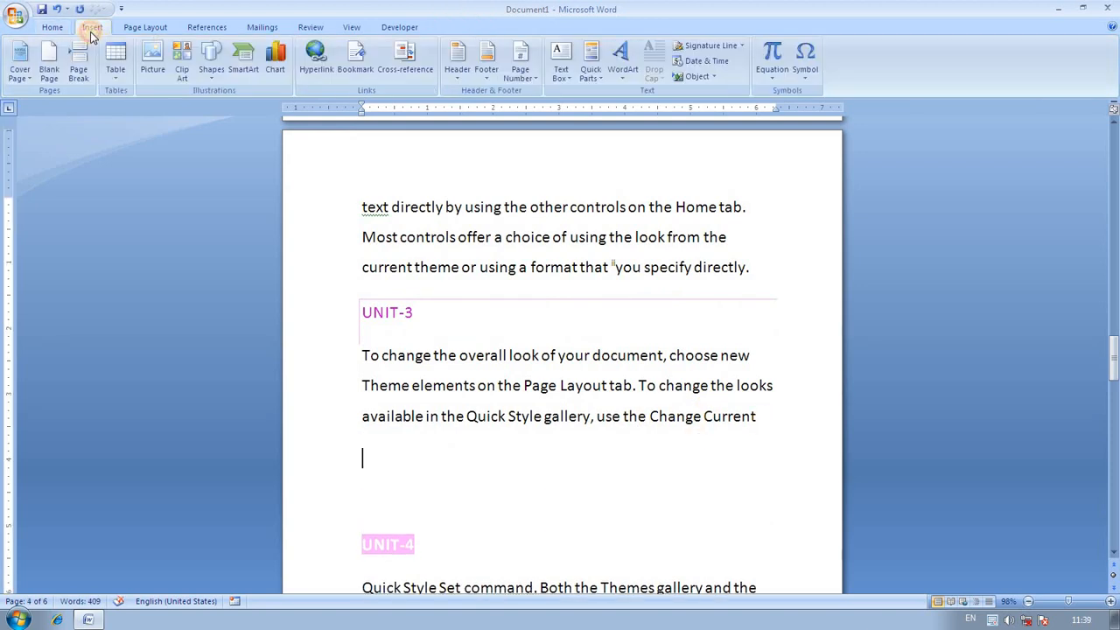
{"action": "left_click", "coordinate": [160, 78]}
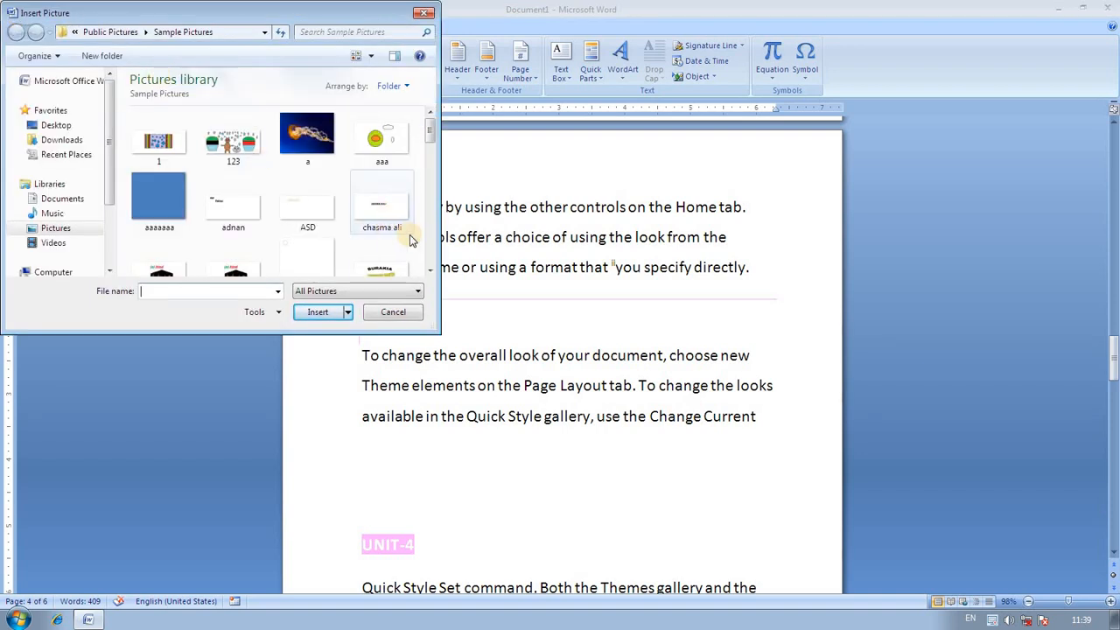
{"action": "left_click", "coordinate": [428, 245]}
{"action": "left_click", "coordinate": [428, 245]}
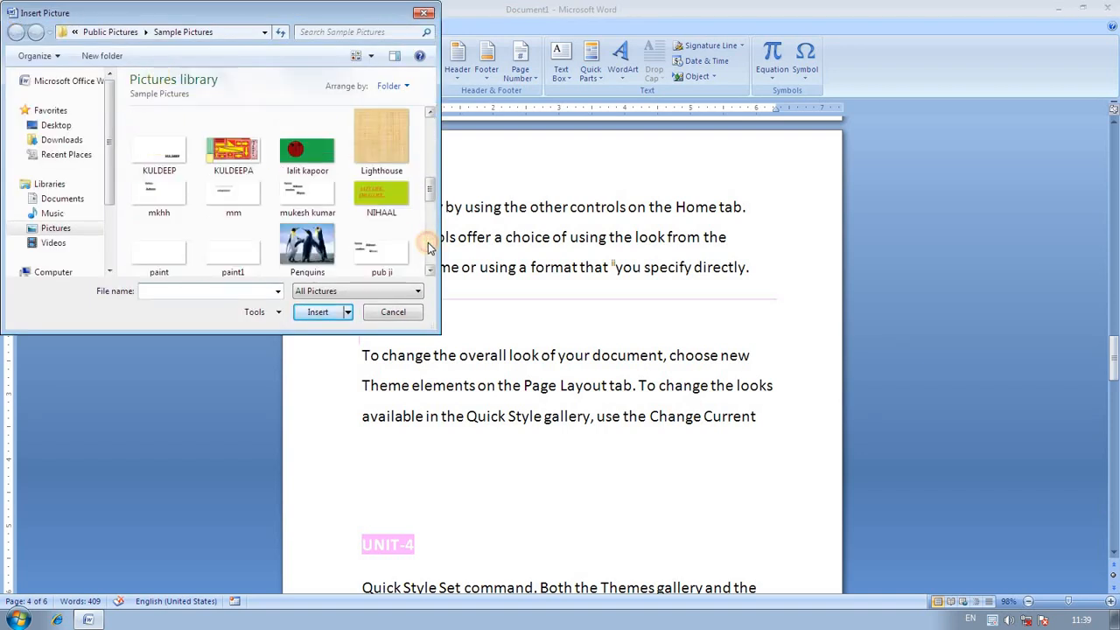
{"action": "left_click", "coordinate": [307, 243]}
{"action": "left_click", "coordinate": [322, 312]}
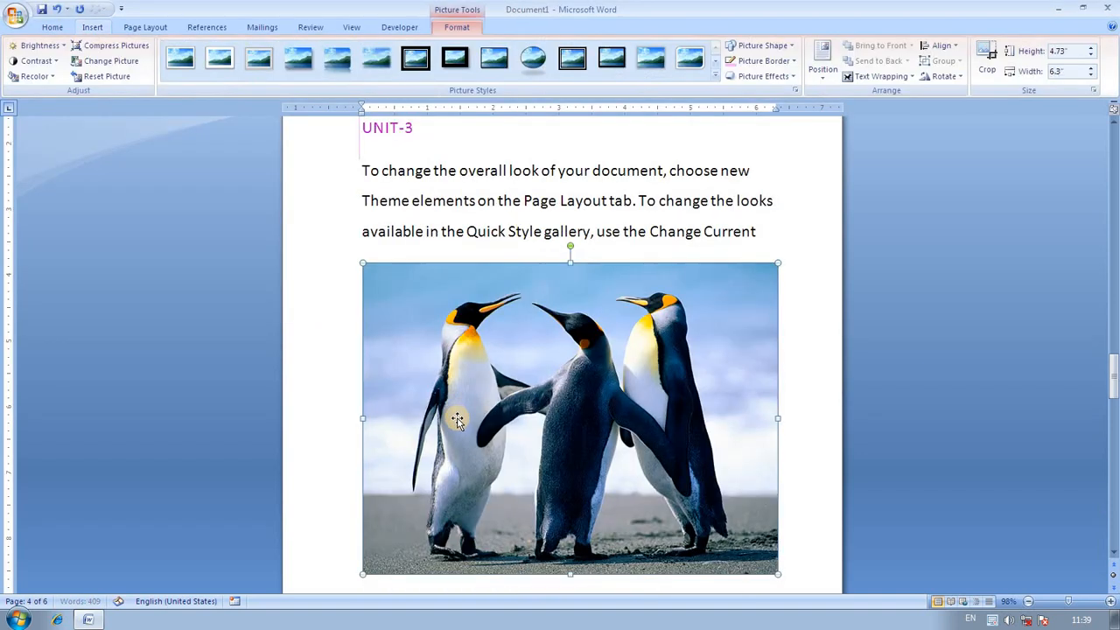
{"action": "left_click_drag", "start_coordinate": [778, 441], "coordinate": [491, 271]}
{"action": "left_click", "coordinate": [544, 300]}
- Add a new line below the jellyfish picture and insert the caption "Figure 1" there
{"action": "scroll", "coordinate": [551, 297], "scroll_direction": "up", "scroll_amount": 15}
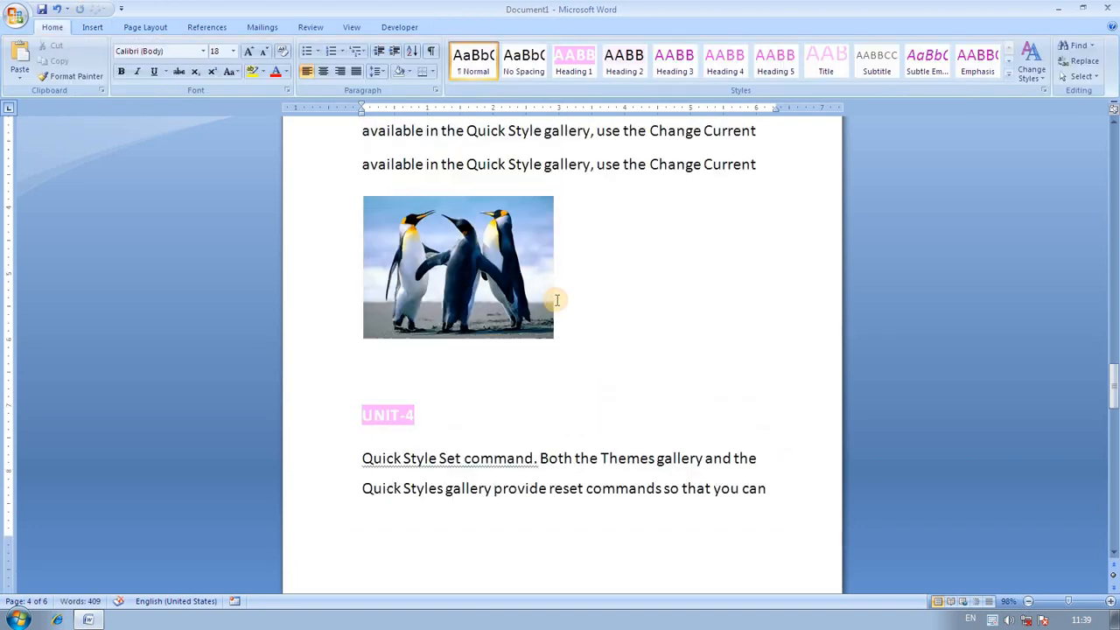
{"action": "scroll", "coordinate": [554, 299], "scroll_direction": "up", "scroll_amount": 10}
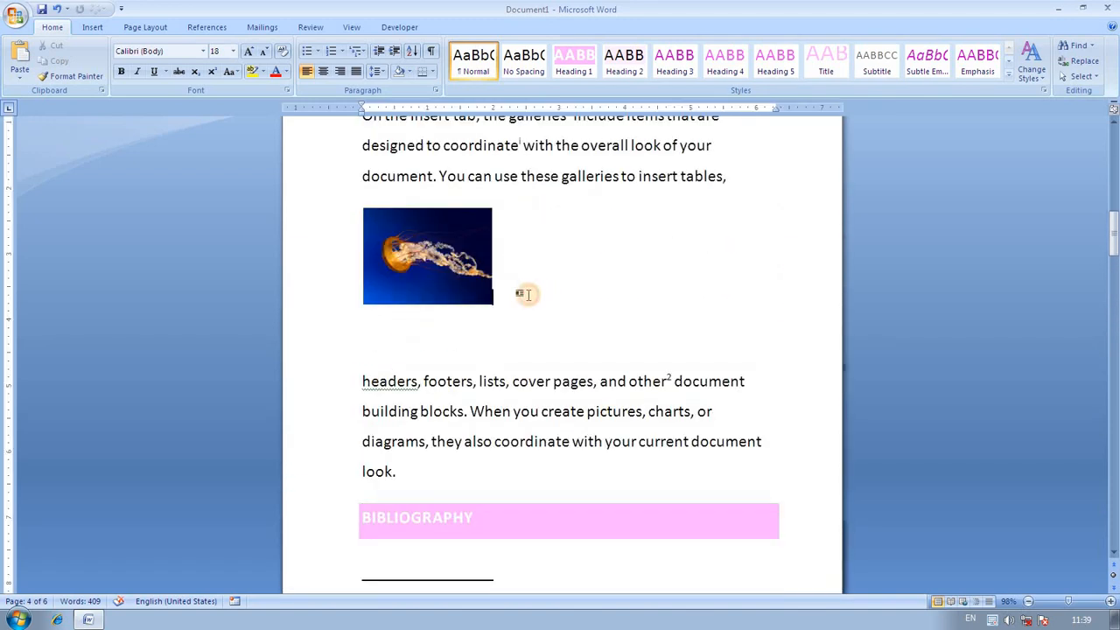
{"action": "key", "text": "Return"}
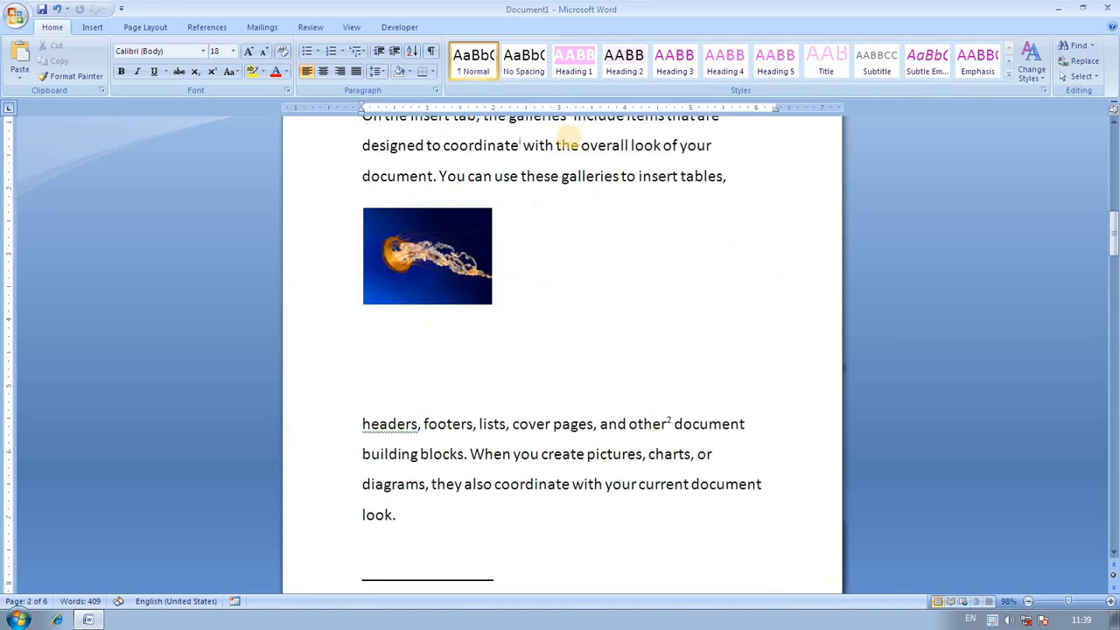
{"action": "left_click", "coordinate": [207, 27]}
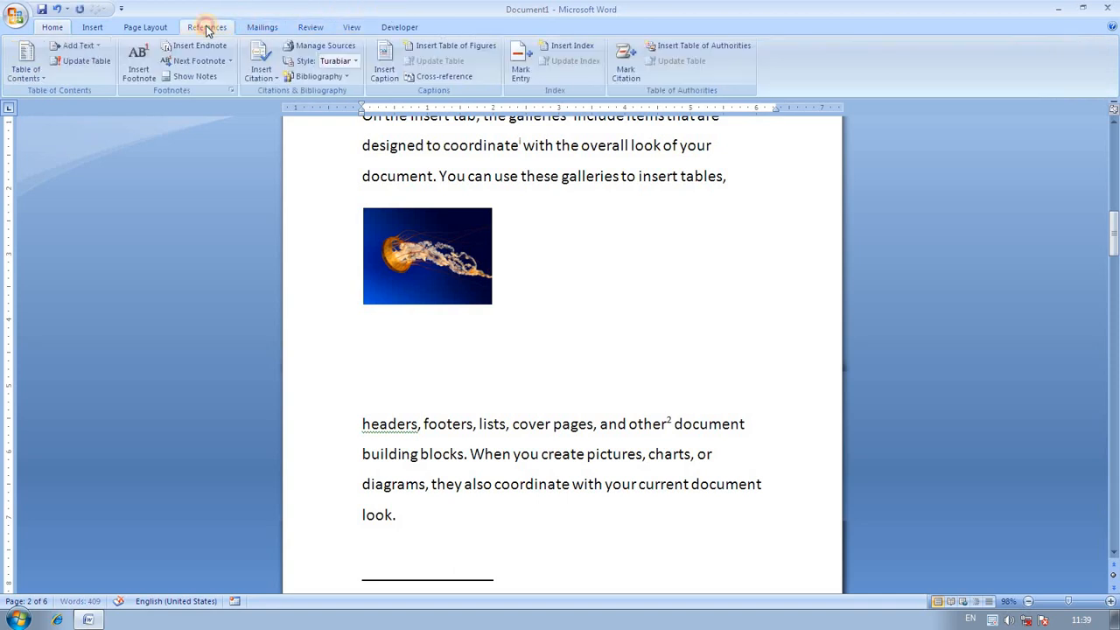
{"action": "left_click", "coordinate": [388, 72]}
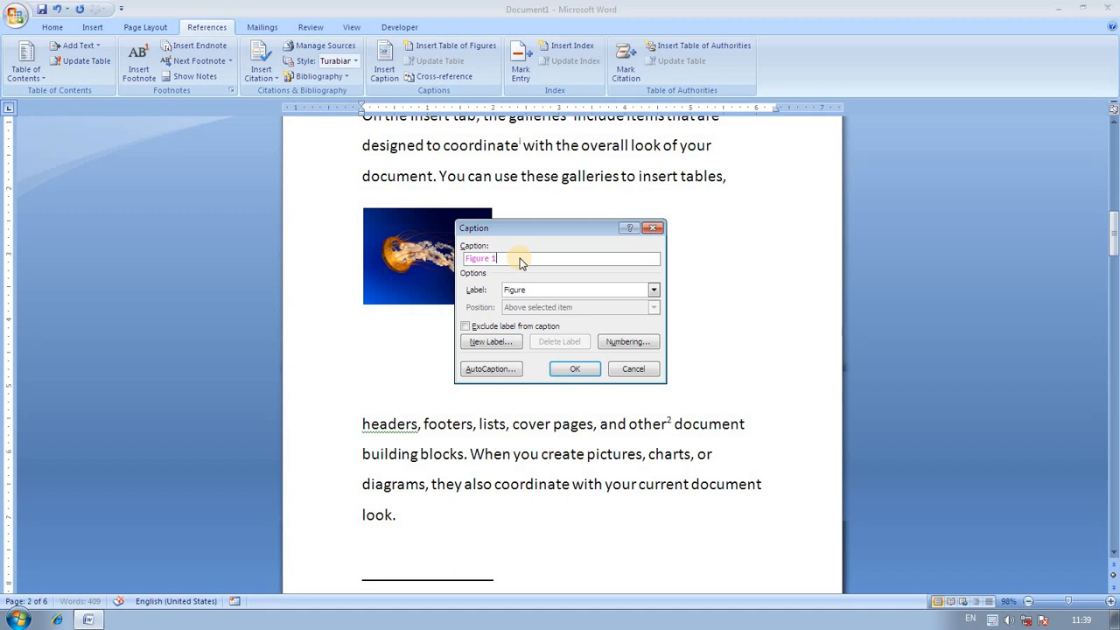
{"action": "left_click", "coordinate": [576, 369]}
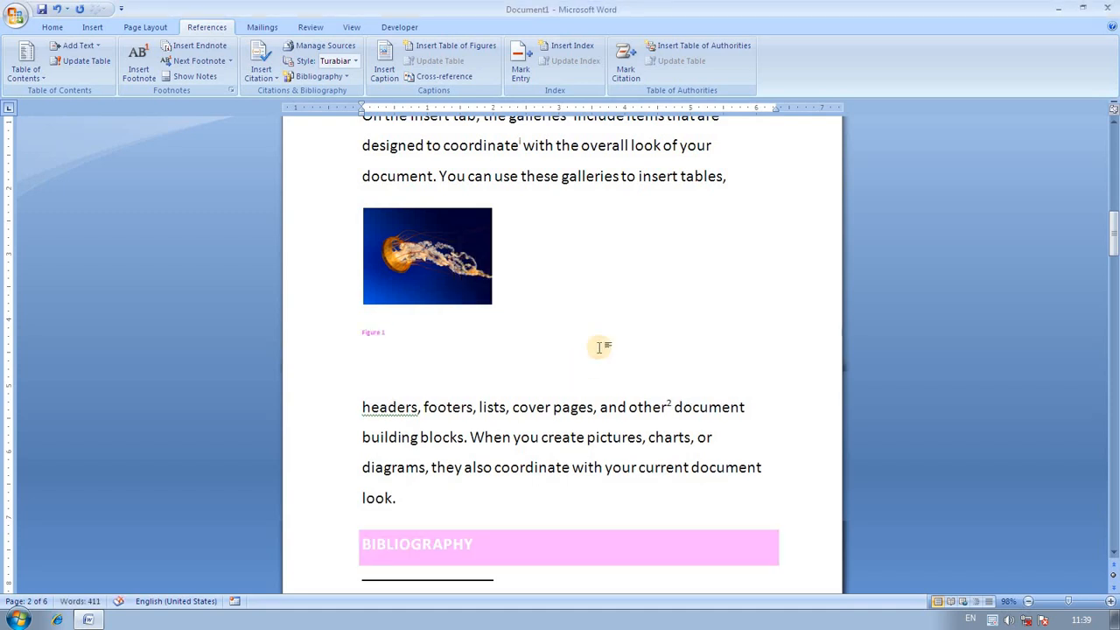
- Insert the caption "Figure 2" below the desert picture in UNIT-2
{"action": "scroll", "coordinate": [590, 376], "scroll_direction": "down", "scroll_amount": 8}
{"action": "scroll", "coordinate": [602, 409], "scroll_direction": "down", "scroll_amount": 6}
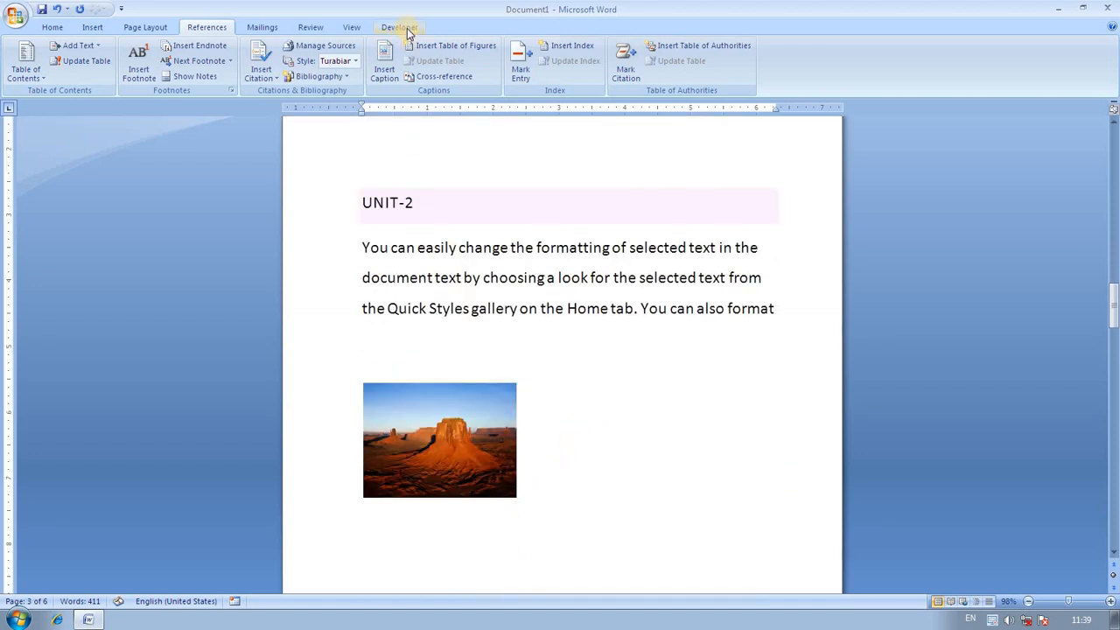
{"action": "left_click", "coordinate": [384, 66]}
{"action": "left_click", "coordinate": [581, 374]}
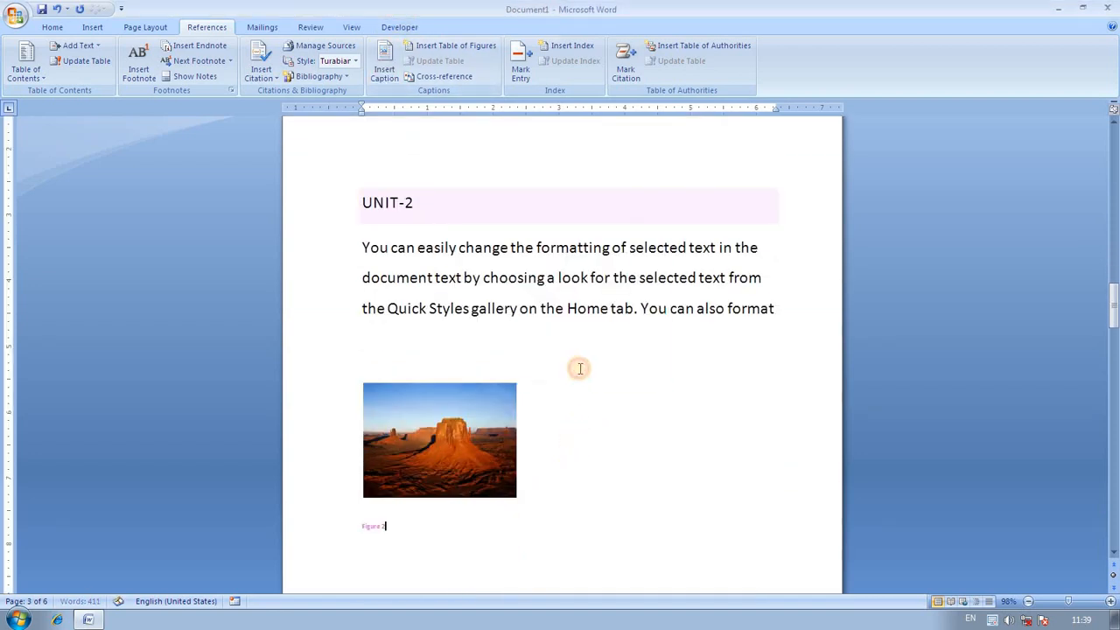
- Insert the caption "Figure 3" on a new line below the penguins picture in UNIT-3
{"action": "scroll", "coordinate": [578, 385], "scroll_direction": "down", "scroll_amount": 10}
{"action": "scroll", "coordinate": [552, 479], "scroll_direction": "down", "scroll_amount": 4}
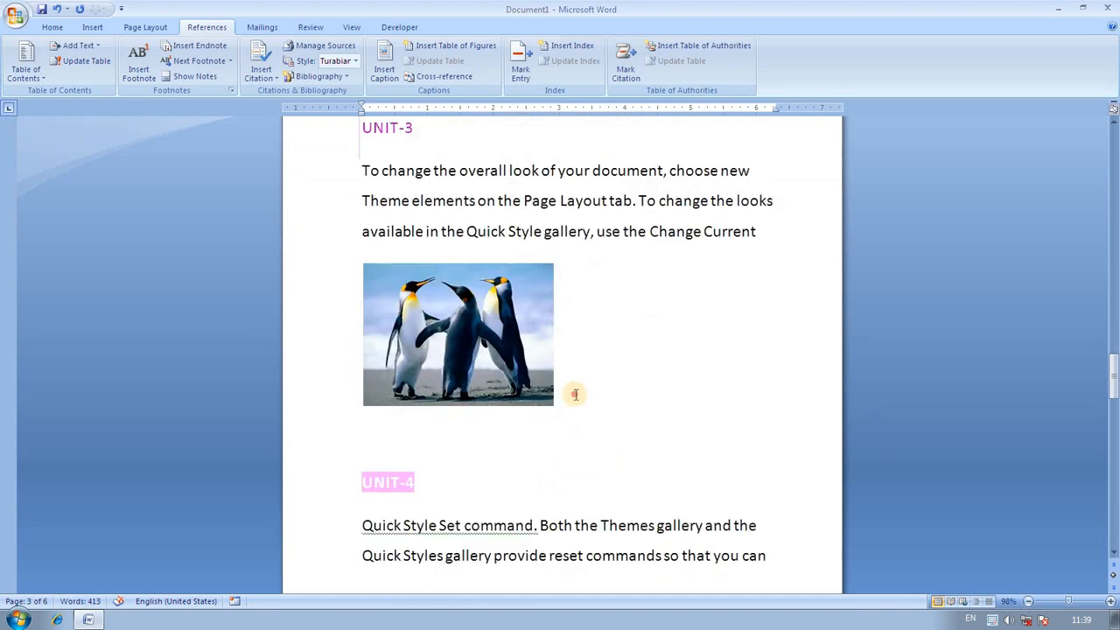
{"action": "left_click", "coordinate": [572, 393]}
{"action": "key", "text": "Return"}
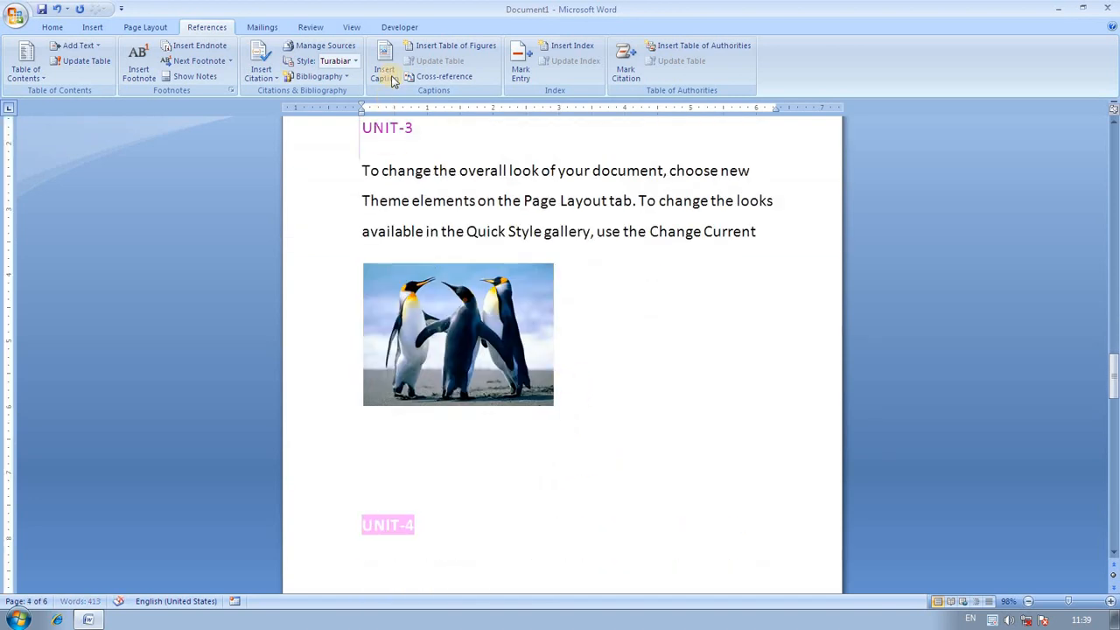
{"action": "left_click", "coordinate": [384, 73]}
{"action": "left_click", "coordinate": [575, 373]}
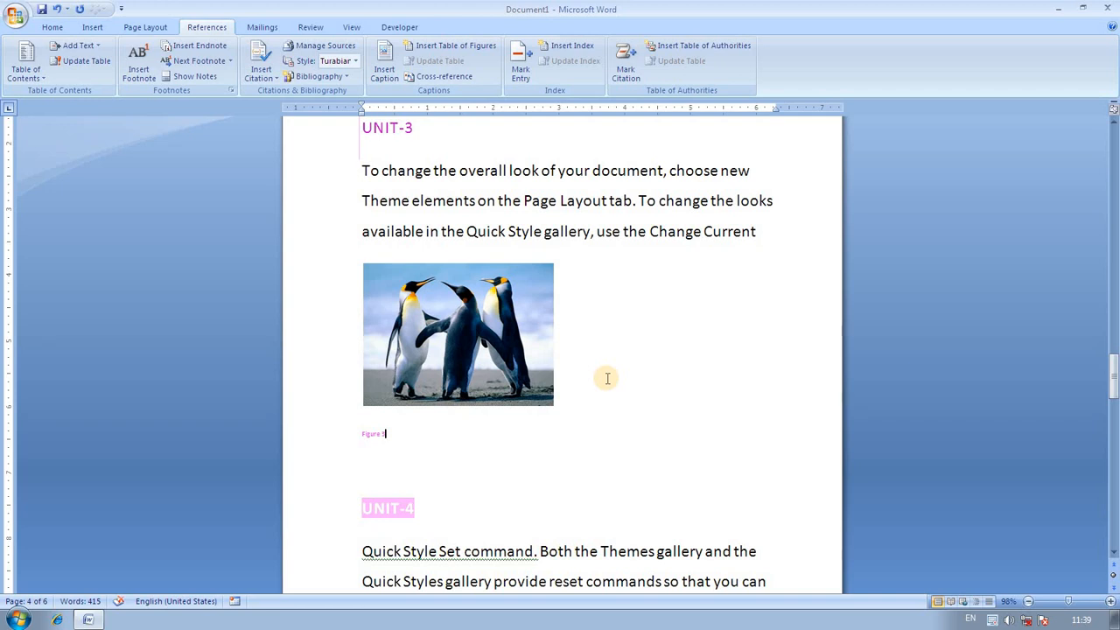
- Add a line below "Figure 1" under the jellyfish picture and insert the caption "picture 1" there, using the picture label
{"action": "scroll", "coordinate": [607, 378], "scroll_direction": "up", "scroll_amount": 15}
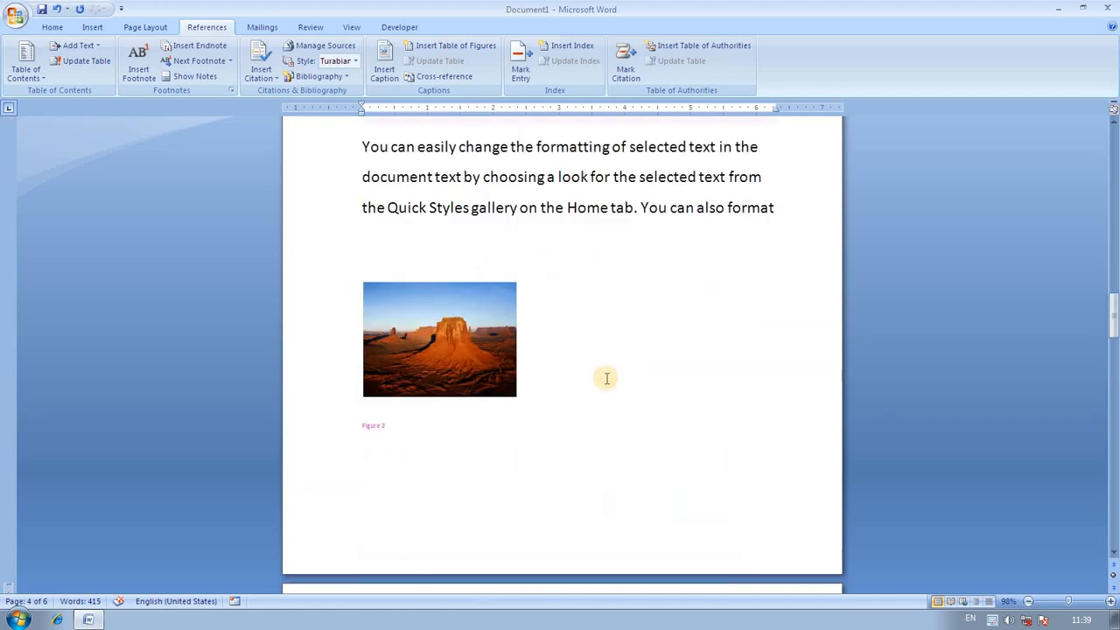
{"action": "scroll", "coordinate": [607, 378], "scroll_direction": "up", "scroll_amount": 12}
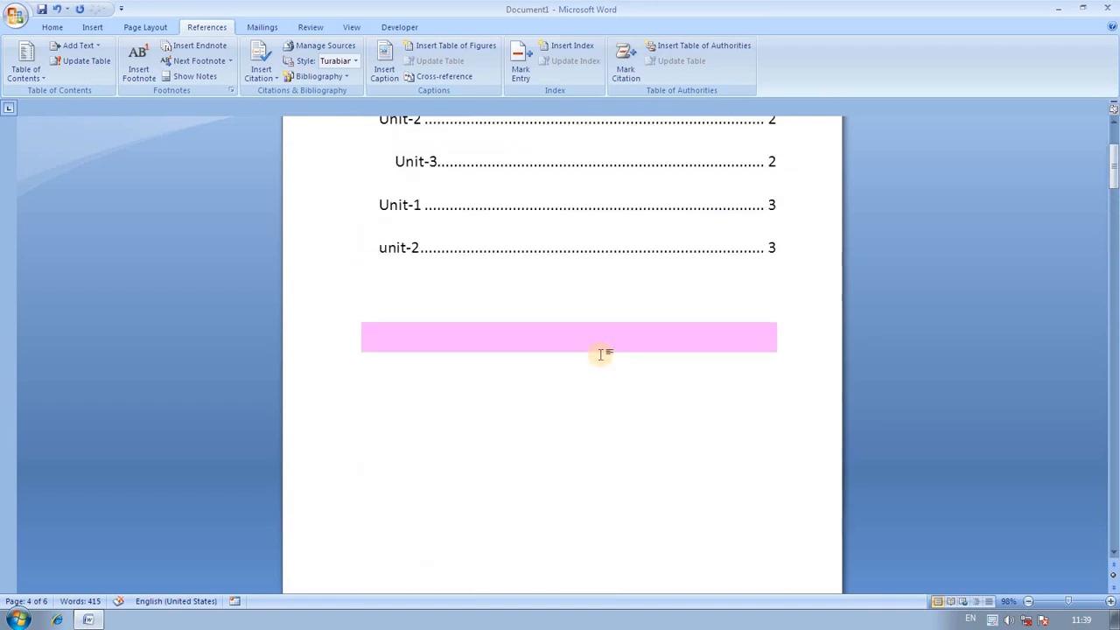
{"action": "scroll", "coordinate": [575, 361], "scroll_direction": "down", "scroll_amount": 6}
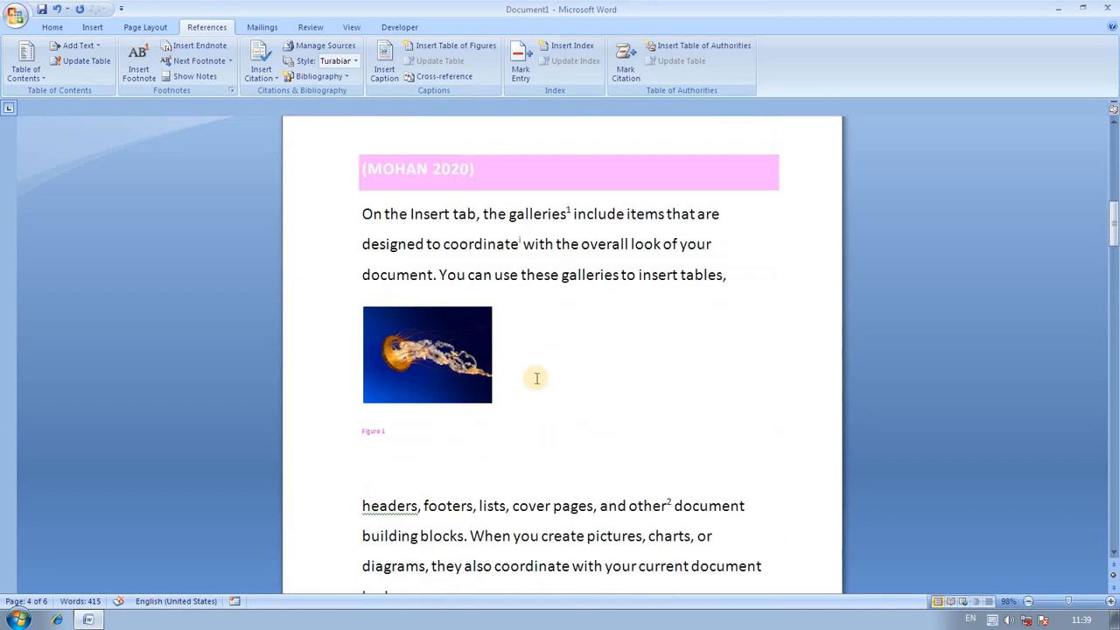
{"action": "left_click", "coordinate": [477, 386]}
{"action": "left_click", "coordinate": [418, 430]}
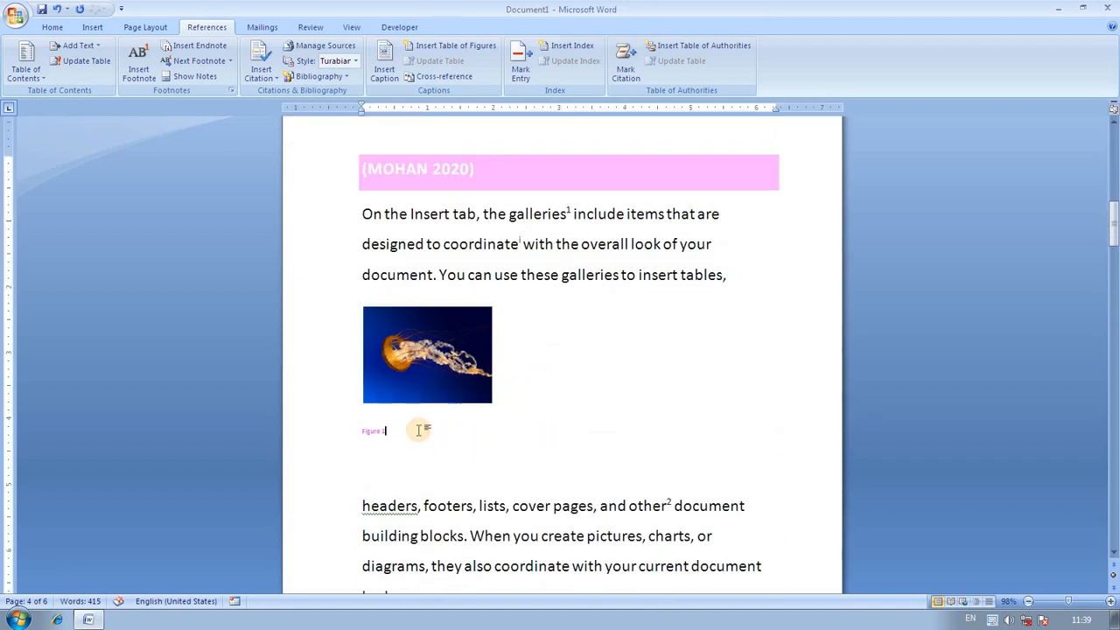
{"action": "key", "text": "Return"}
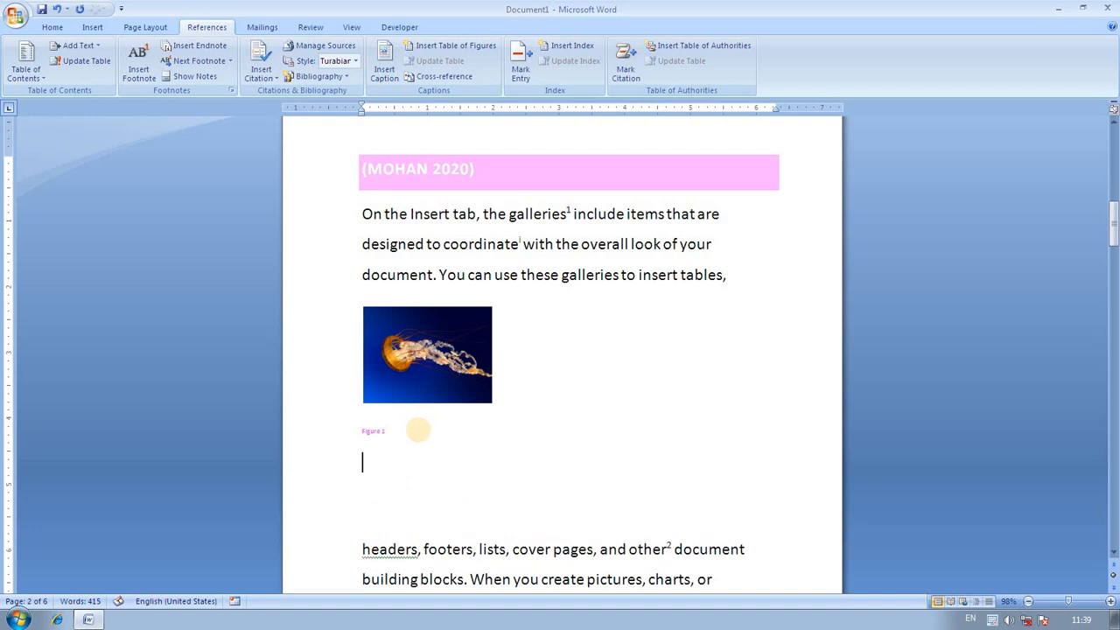
{"action": "left_click", "coordinate": [386, 71]}
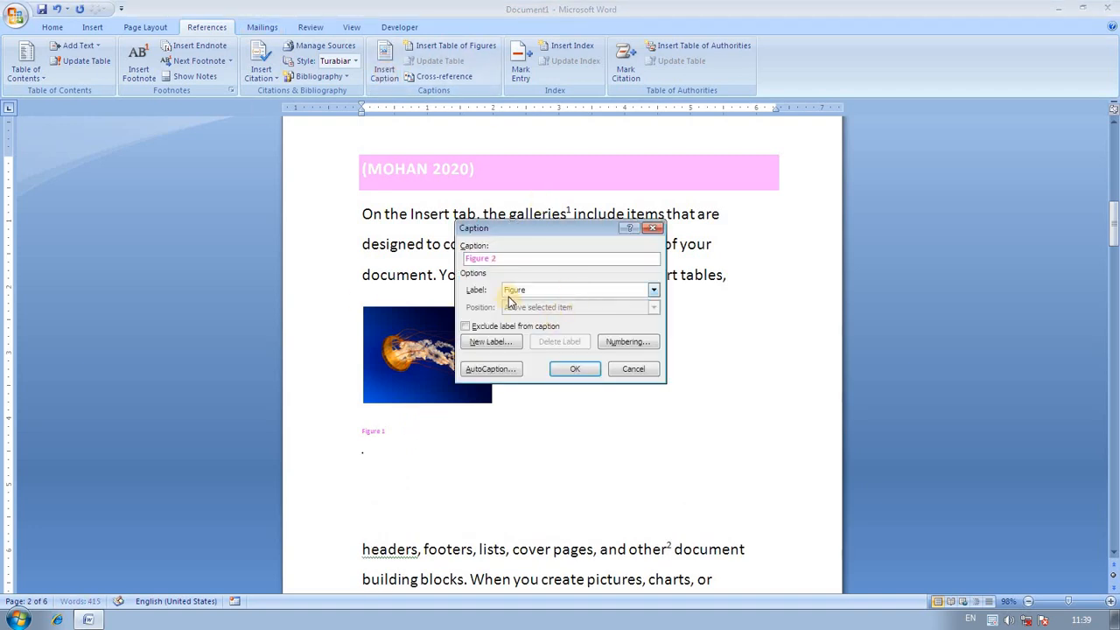
{"action": "left_click", "coordinate": [651, 291]}
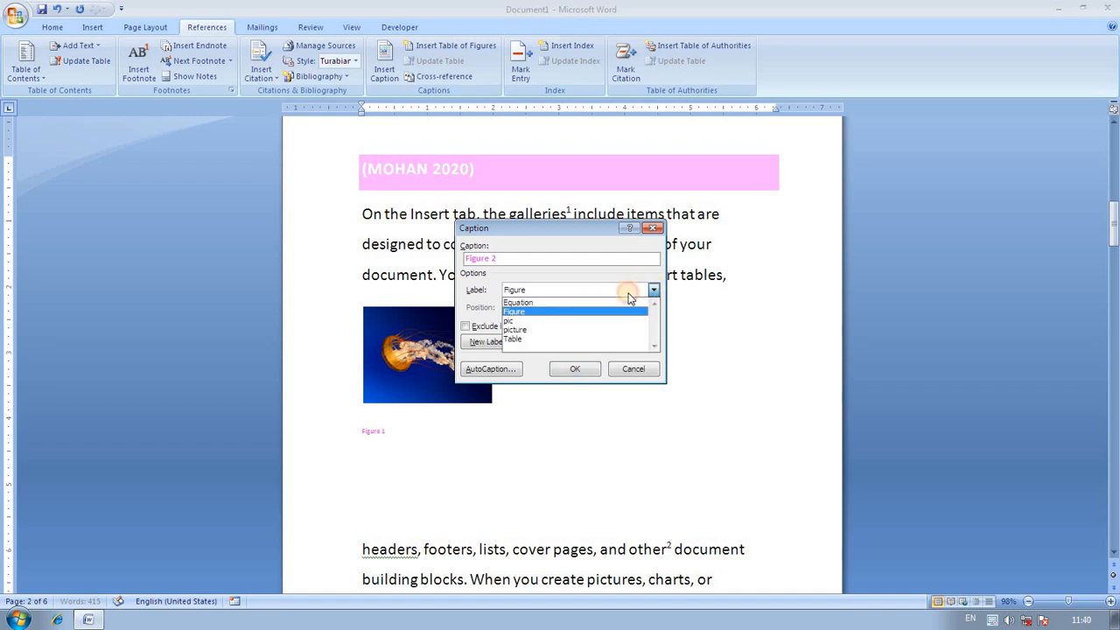
{"action": "left_click", "coordinate": [523, 328]}
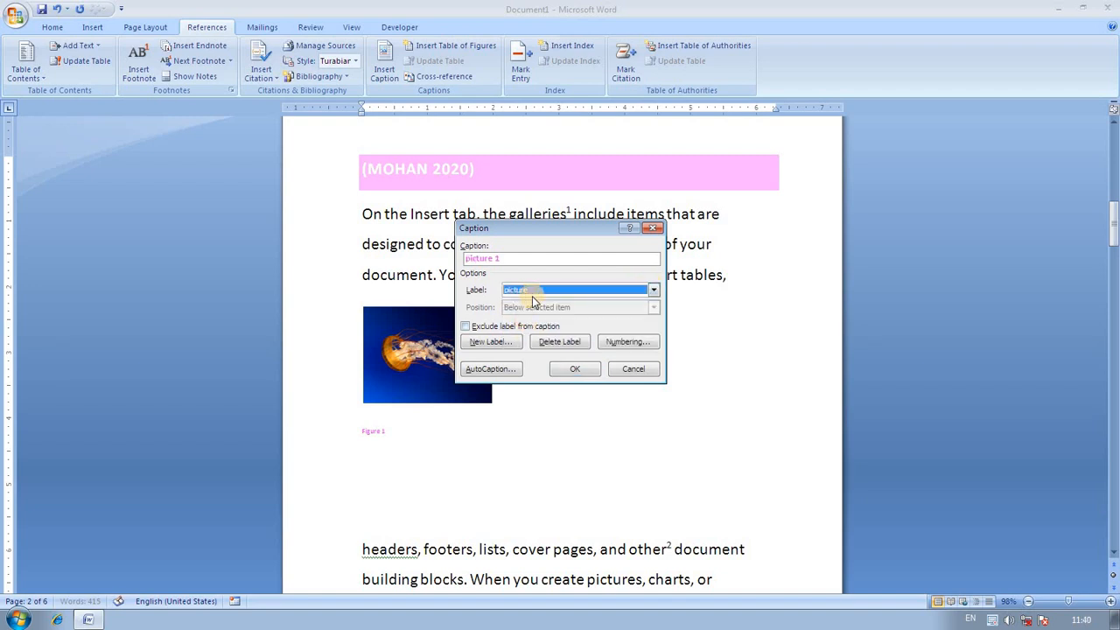
{"action": "left_click", "coordinate": [576, 368]}
- Add a line below "Figure 2" under the desert picture and insert the caption "picture 2" there
{"action": "scroll", "coordinate": [579, 369], "scroll_direction": "down", "scroll_amount": 20}
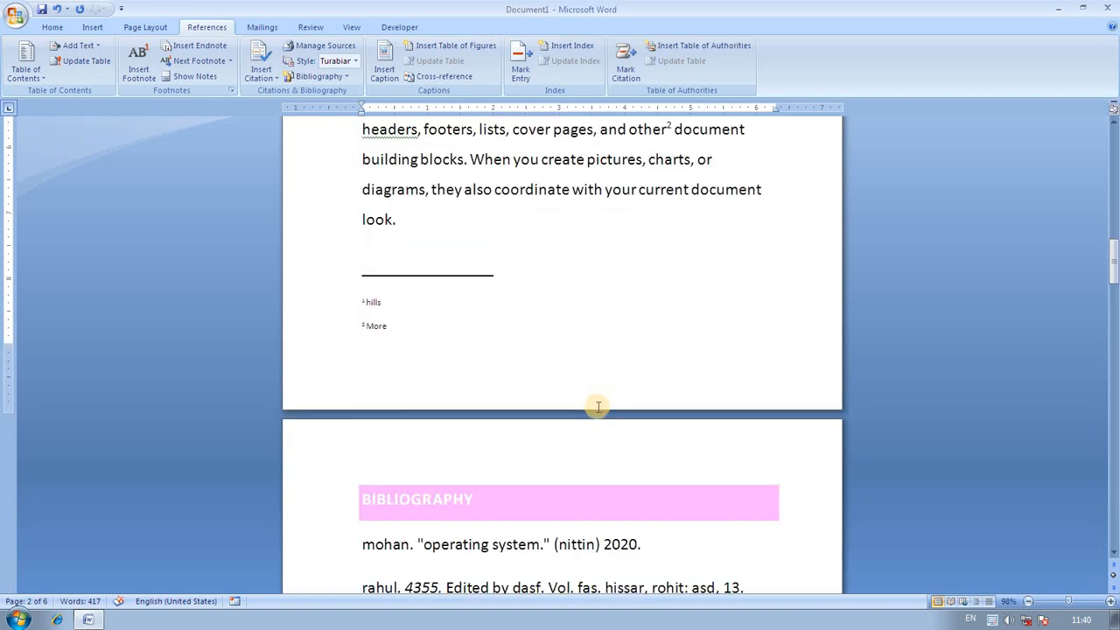
{"action": "left_click", "coordinate": [480, 442]}
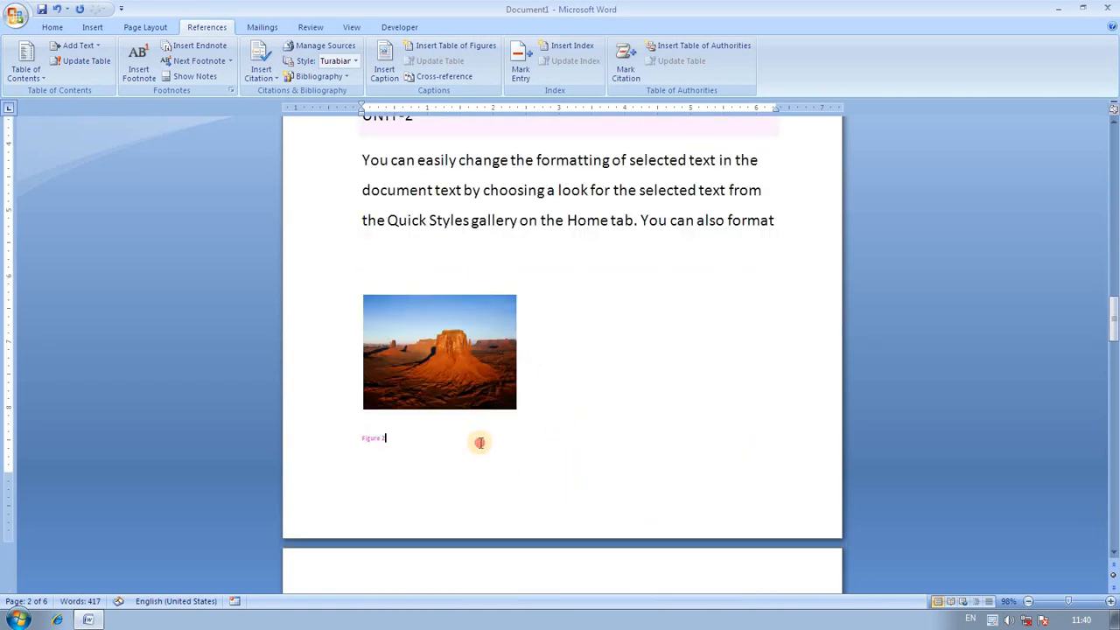
{"action": "key", "text": "Return"}
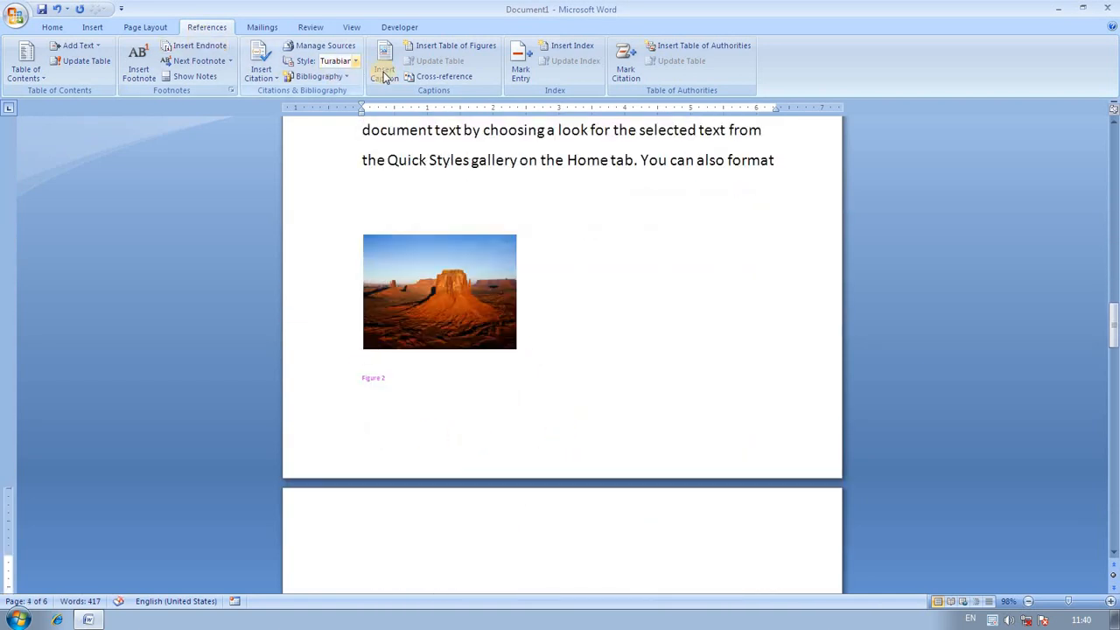
{"action": "left_click", "coordinate": [385, 70]}
{"action": "left_click", "coordinate": [575, 368]}
- Insert the caption "picture 3" on the empty line below "Figure 3" under the penguins picture
{"action": "scroll", "coordinate": [593, 423], "scroll_direction": "down", "scroll_amount": 5}
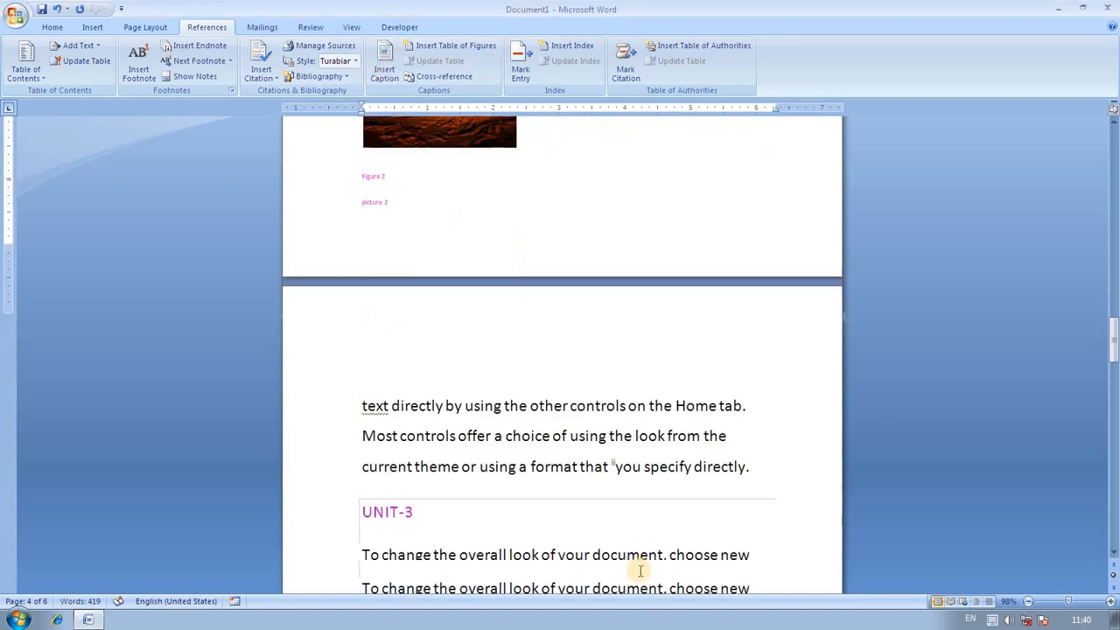
{"action": "scroll", "coordinate": [593, 422], "scroll_direction": "down", "scroll_amount": 4}
{"action": "scroll", "coordinate": [603, 498], "scroll_direction": "down", "scroll_amount": 2}
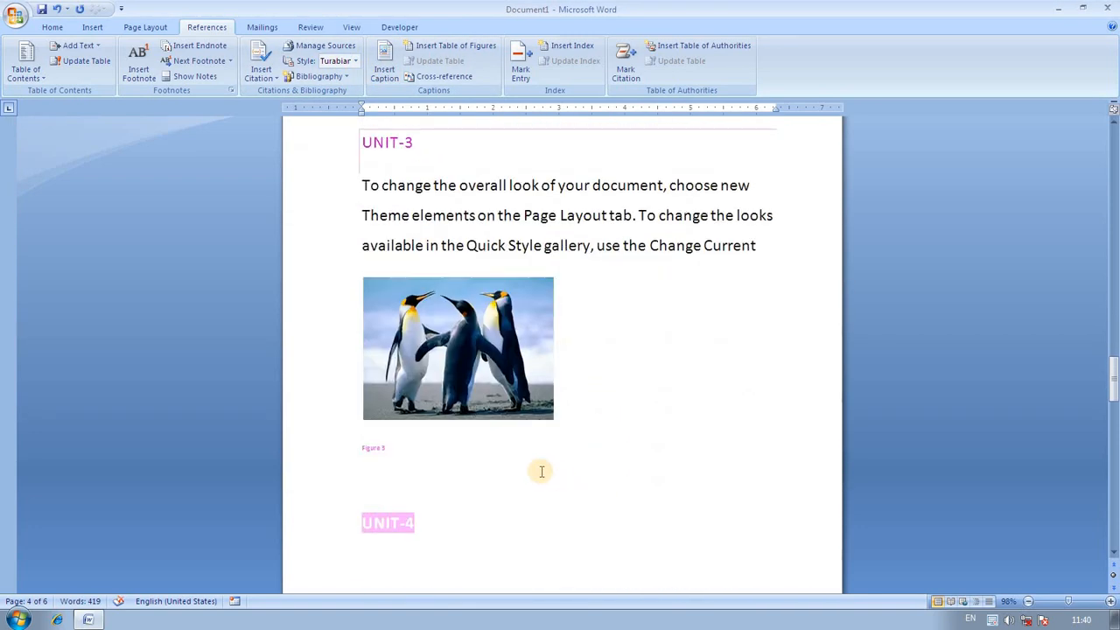
{"action": "left_click", "coordinate": [363, 471]}
{"action": "left_click", "coordinate": [385, 70]}
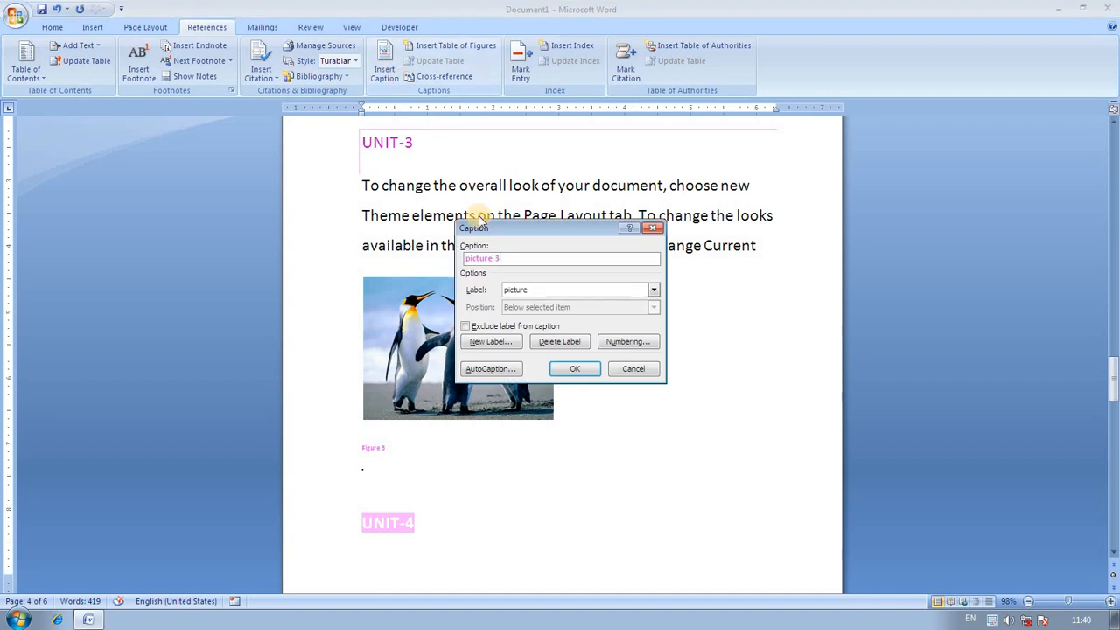
{"action": "left_click", "coordinate": [577, 369]}
- Insert another caption, "picture 4", directly after "picture 3" in UNIT-3, keeping the picture label
{"action": "scroll", "coordinate": [580, 461], "scroll_direction": "up", "scroll_amount": 8}
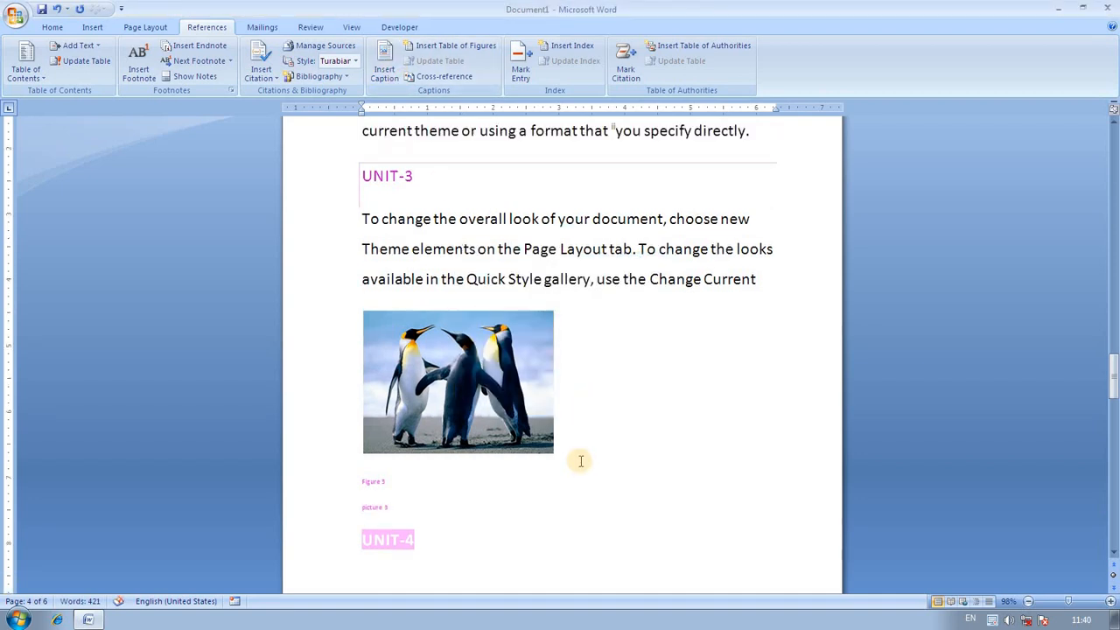
{"action": "scroll", "coordinate": [578, 456], "scroll_direction": "up", "scroll_amount": 10}
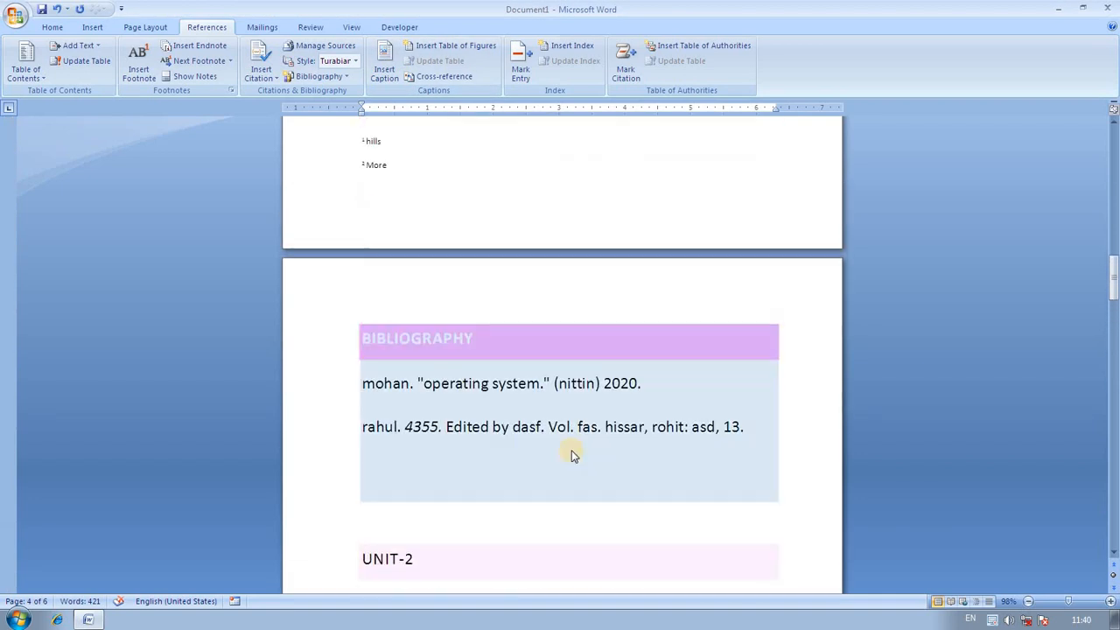
{"action": "left_click", "coordinate": [385, 72]}
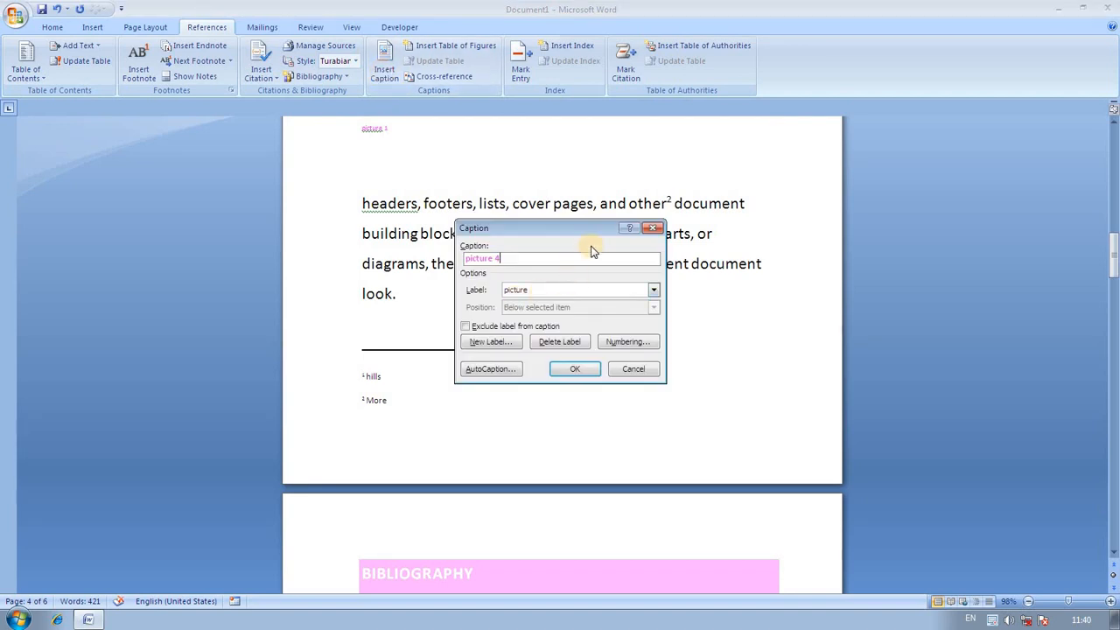
{"action": "left_click", "coordinate": [659, 292]}
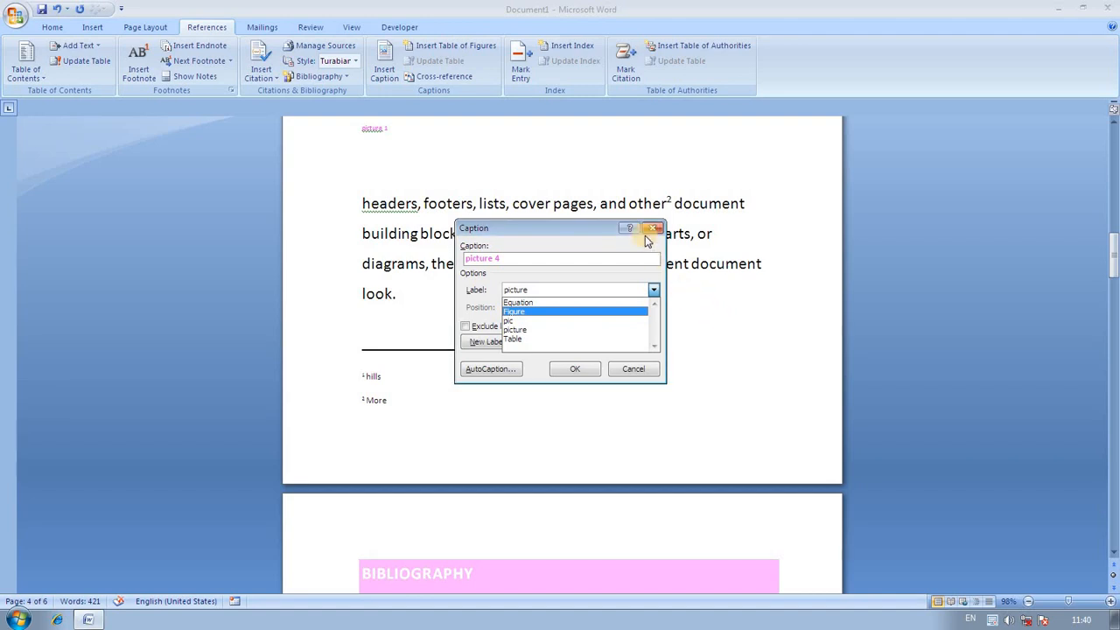
{"action": "left_click", "coordinate": [575, 368]}
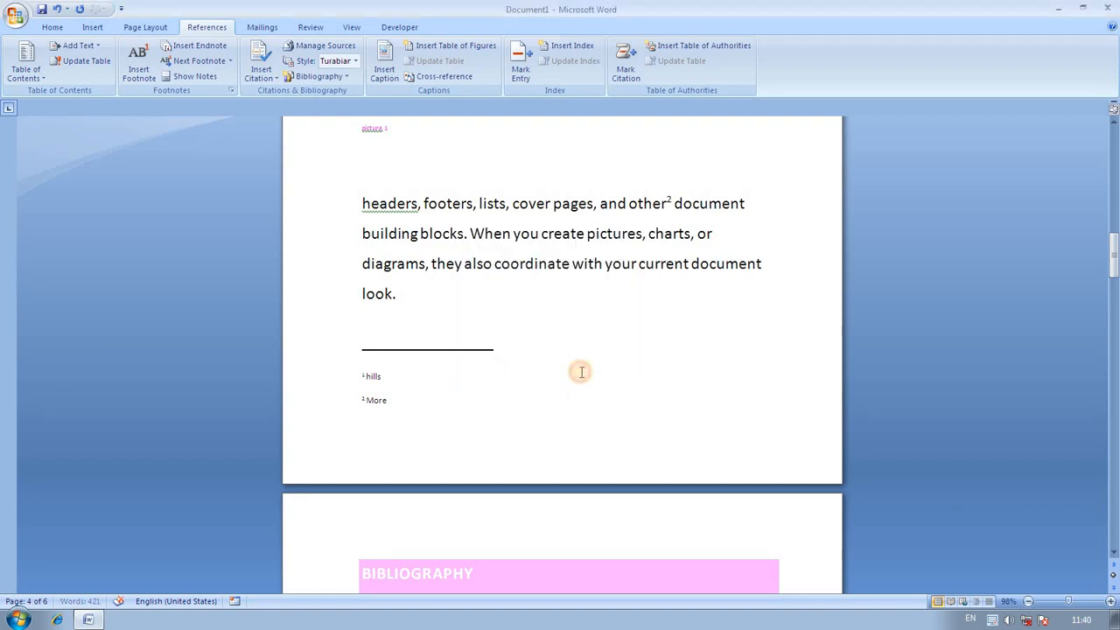
- Create a new caption label "Diagram" and insert "Diagram 1" on a new line below "picture 1" under the jellyfish picture
{"action": "scroll", "coordinate": [535, 355], "scroll_direction": "up", "scroll_amount": 3}
{"action": "scroll", "coordinate": [541, 351], "scroll_direction": "up", "scroll_amount": 10}
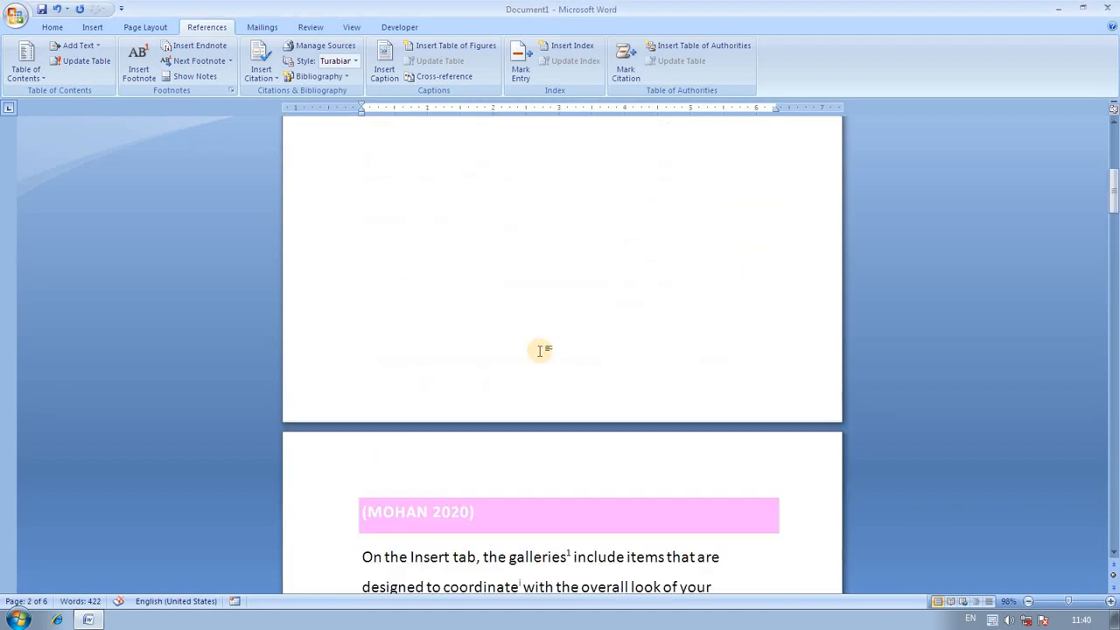
{"action": "scroll", "coordinate": [533, 354], "scroll_direction": "down", "scroll_amount": 9}
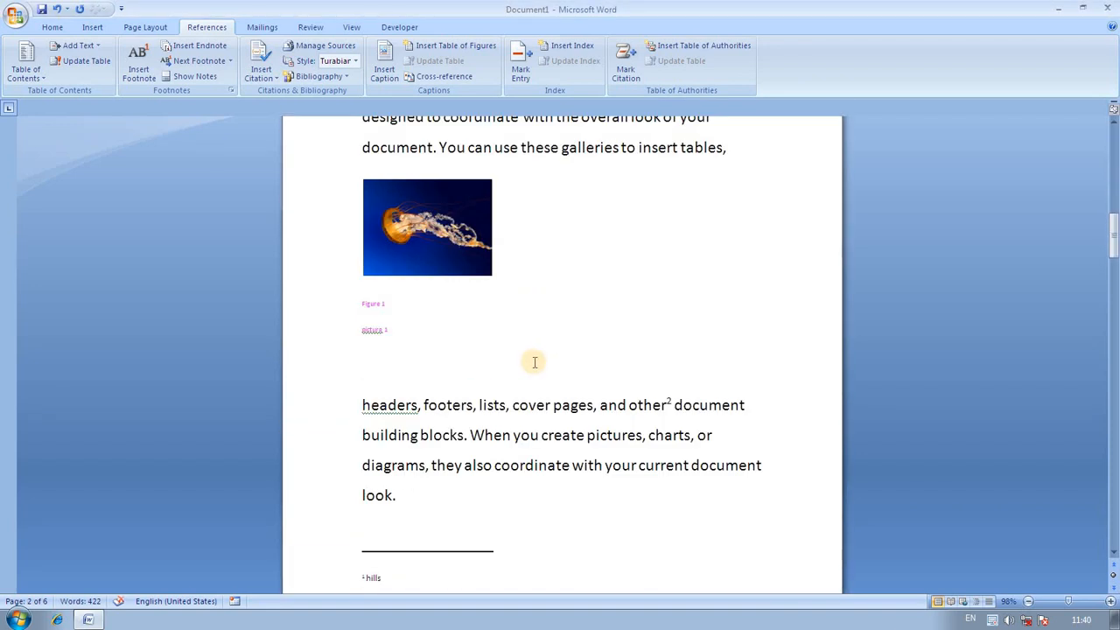
{"action": "key", "text": "Return"}
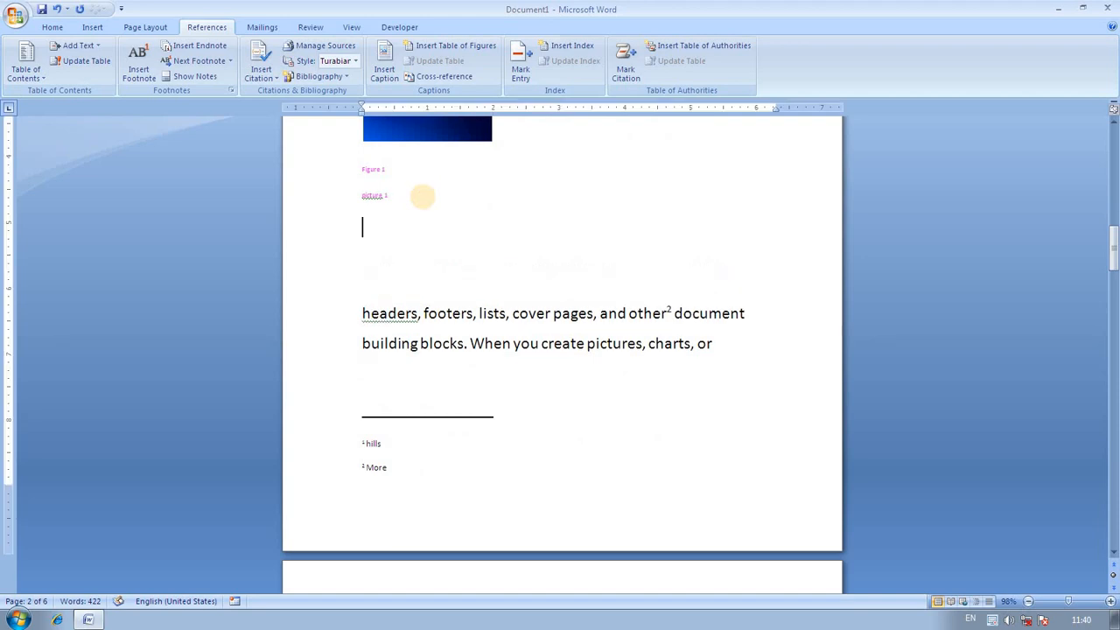
{"action": "left_click", "coordinate": [383, 67]}
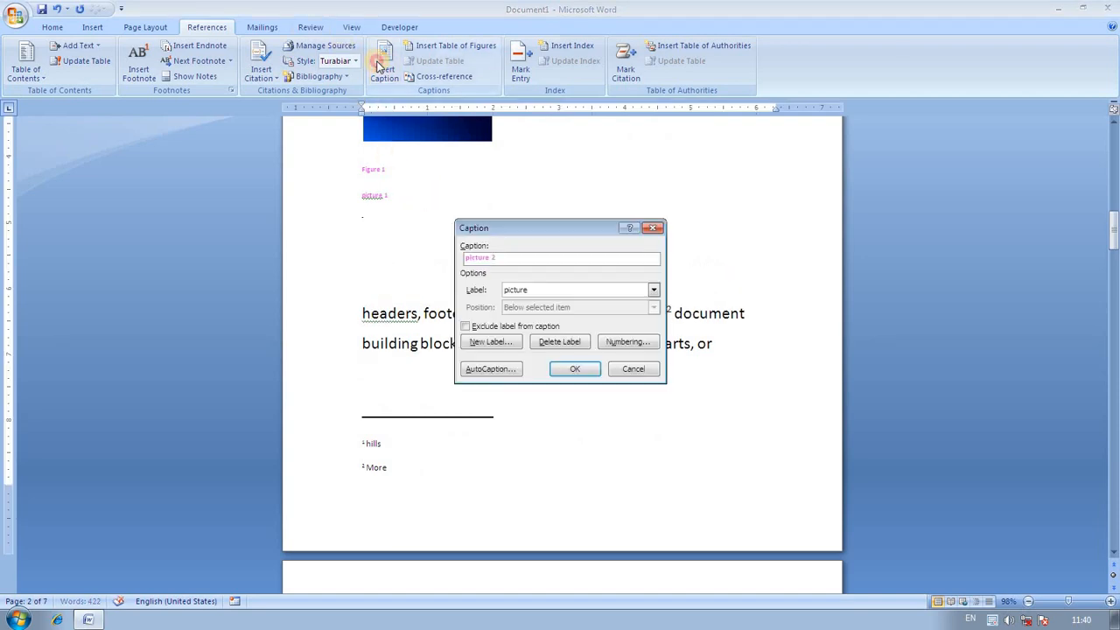
{"action": "left_click", "coordinate": [491, 342]}
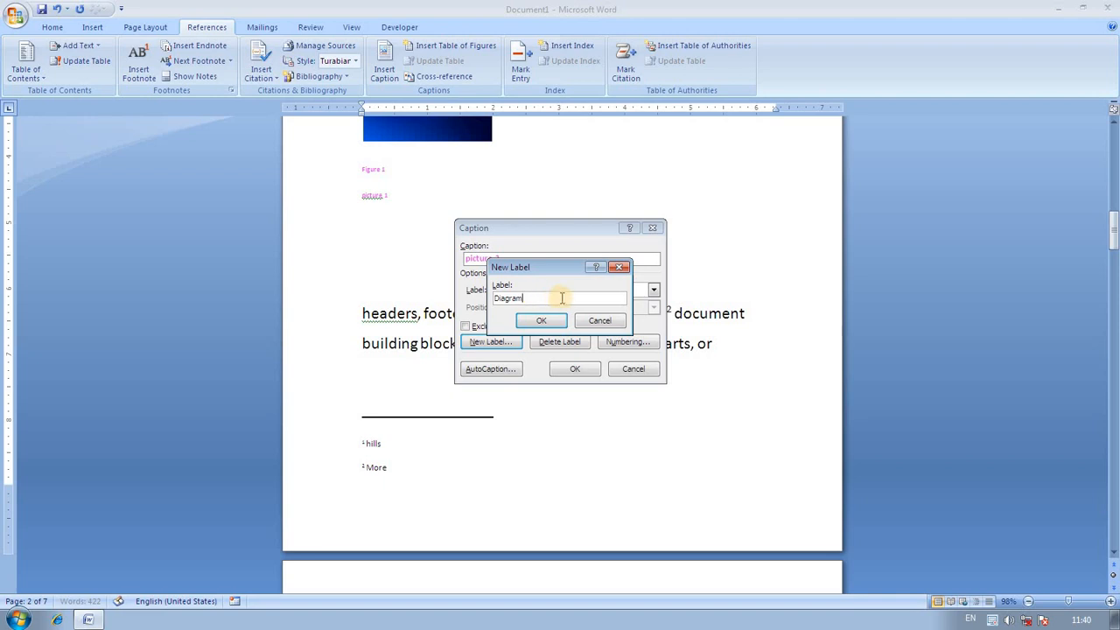
{"action": "left_click", "coordinate": [540, 322]}
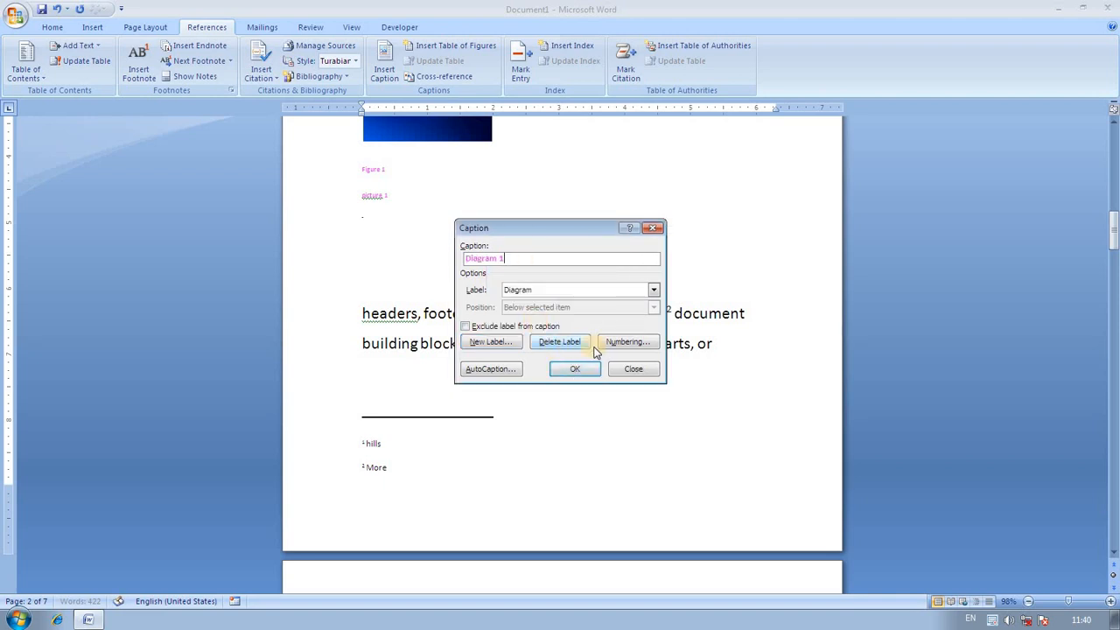
{"action": "left_click", "coordinate": [576, 369]}
- Add a line below "picture 2" under the desert picture and insert the caption "Diagram 2" there
{"action": "scroll", "coordinate": [570, 414], "scroll_direction": "down", "scroll_amount": 12}
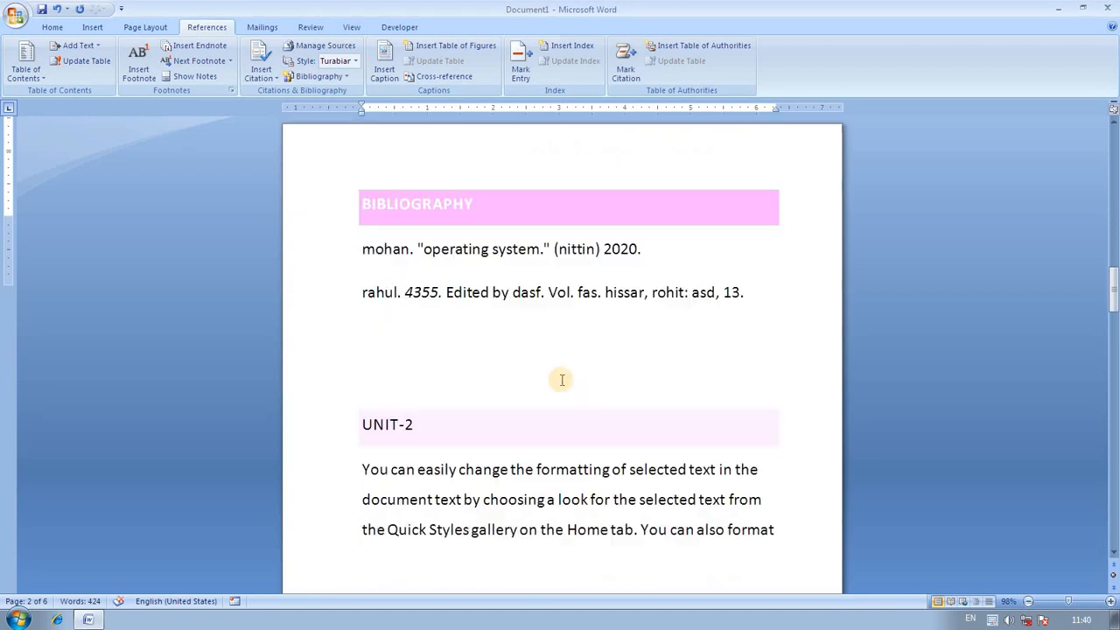
{"action": "scroll", "coordinate": [532, 405], "scroll_direction": "down", "scroll_amount": 5}
{"action": "left_click", "coordinate": [474, 374]}
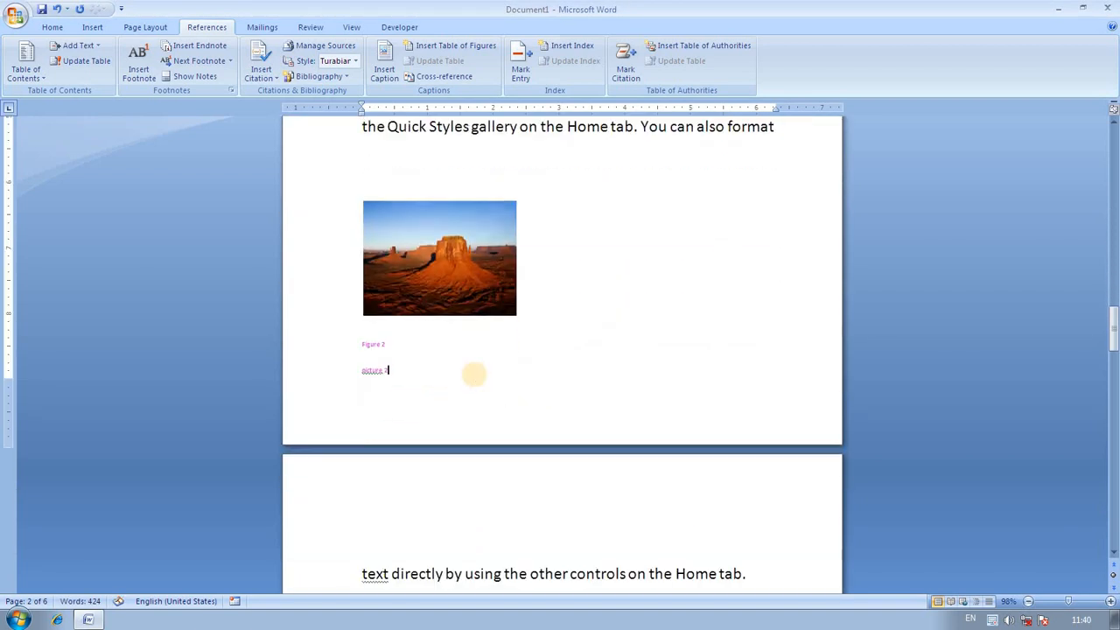
{"action": "key", "text": "Return"}
{"action": "left_click", "coordinate": [385, 66]}
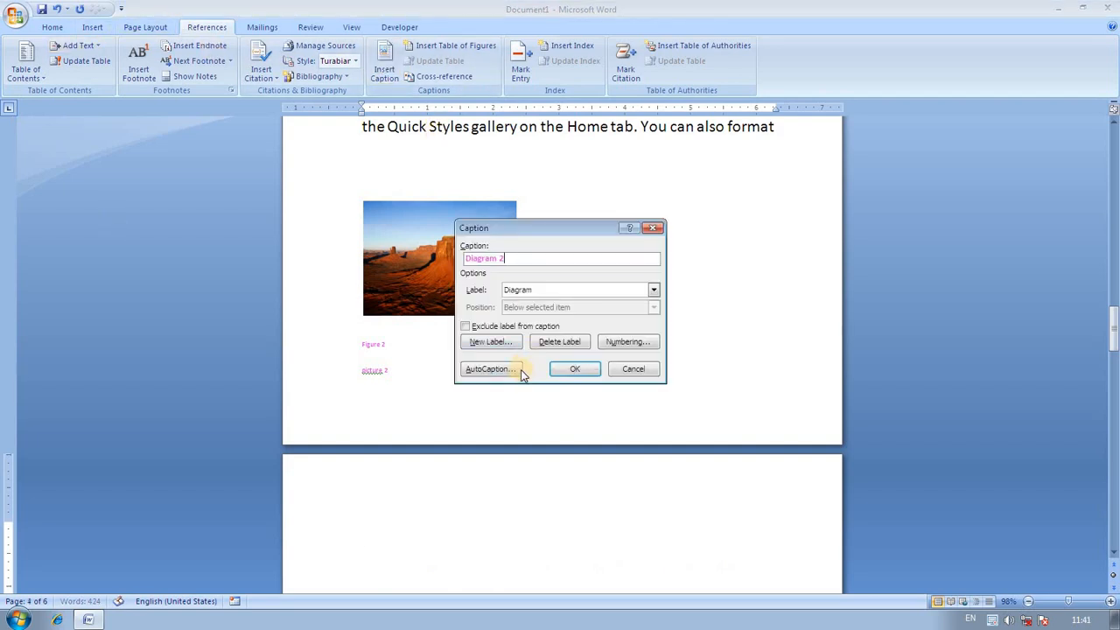
{"action": "left_click", "coordinate": [552, 371]}
- Insert the caption "Diagram 3" on a new line below the picture captions under the penguins picture, above UNIT-4
{"action": "scroll", "coordinate": [545, 375], "scroll_direction": "down", "scroll_amount": 8}
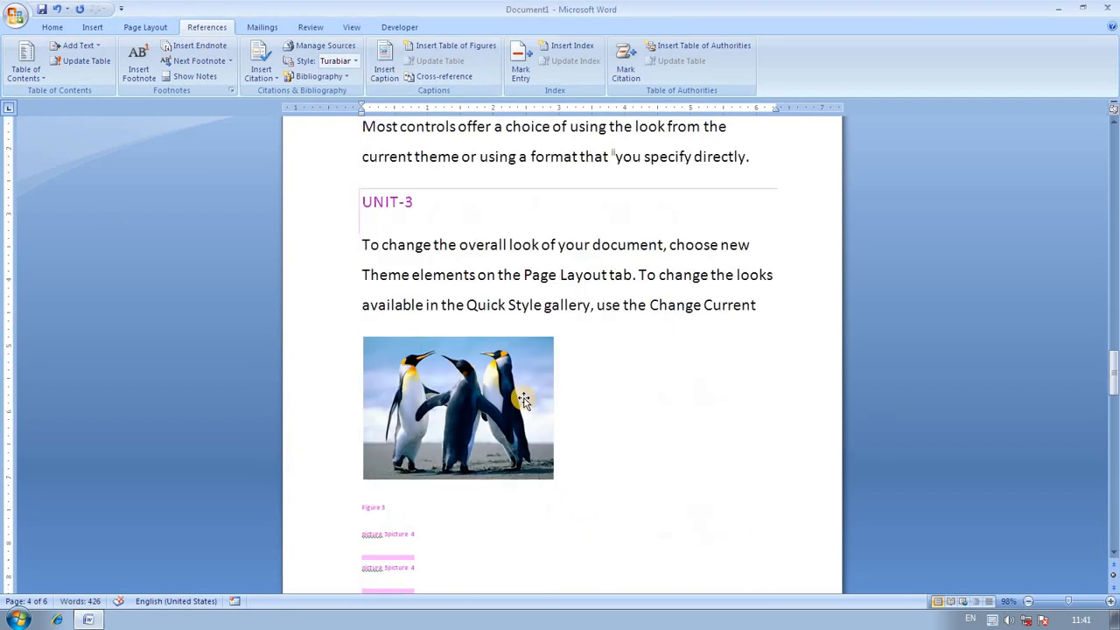
{"action": "left_click", "coordinate": [432, 432]}
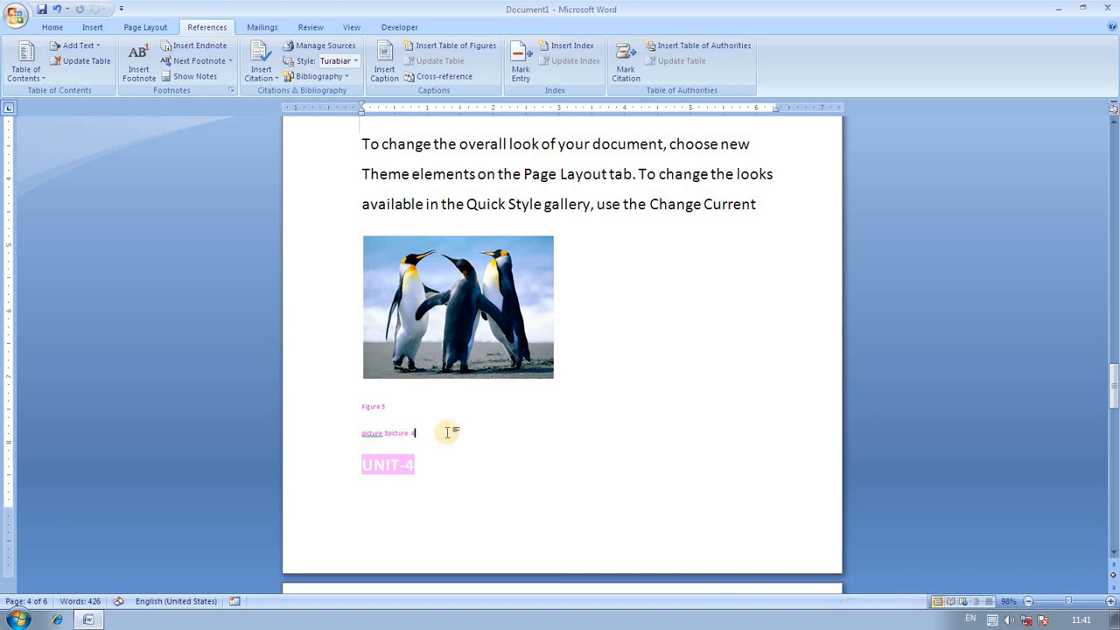
{"action": "key", "text": "Delete"}
{"action": "left_click", "coordinate": [385, 66]}
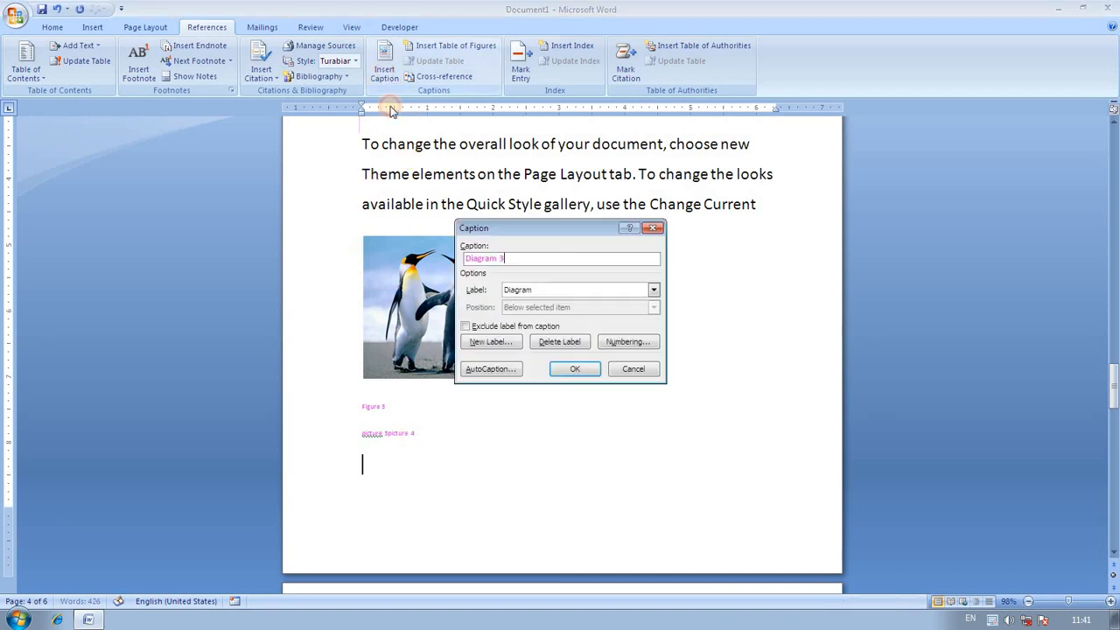
{"action": "left_click", "coordinate": [570, 370]}
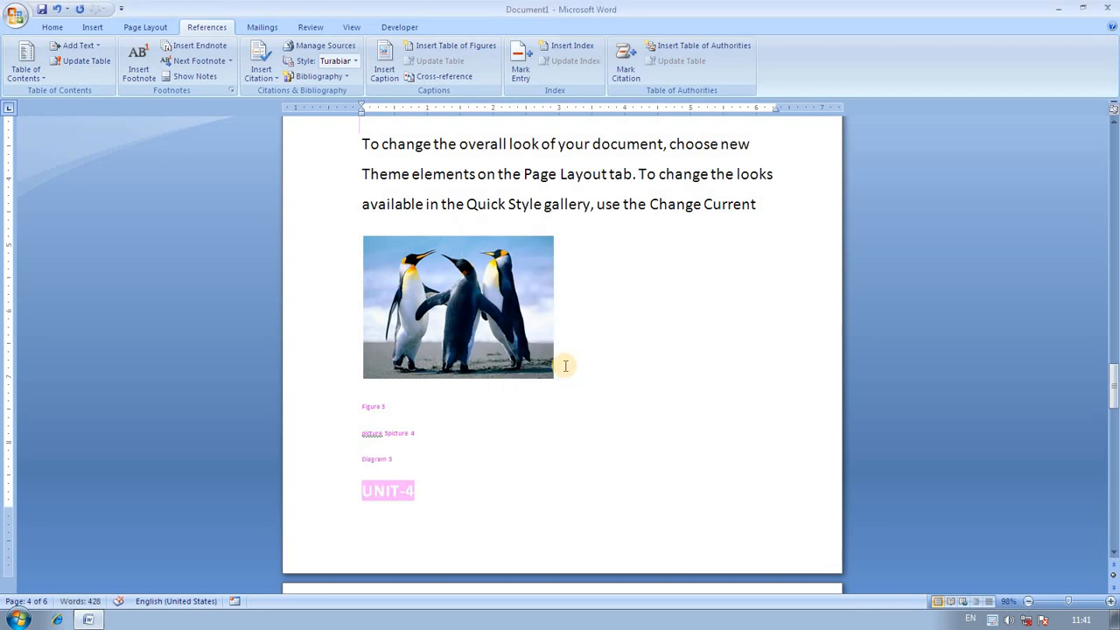
- Insert a table of figures for the Diagram caption label on the shaded line below the table of contents on page 1
{"action": "scroll", "coordinate": [569, 367], "scroll_direction": "up", "scroll_amount": 20}
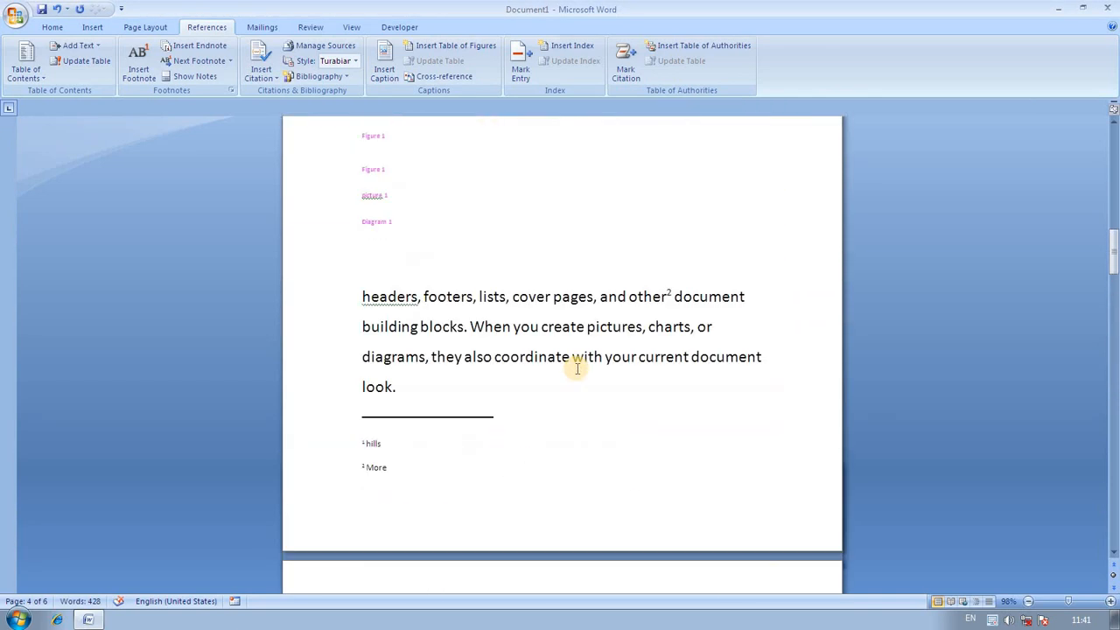
{"action": "scroll", "coordinate": [578, 369], "scroll_direction": "up", "scroll_amount": 20}
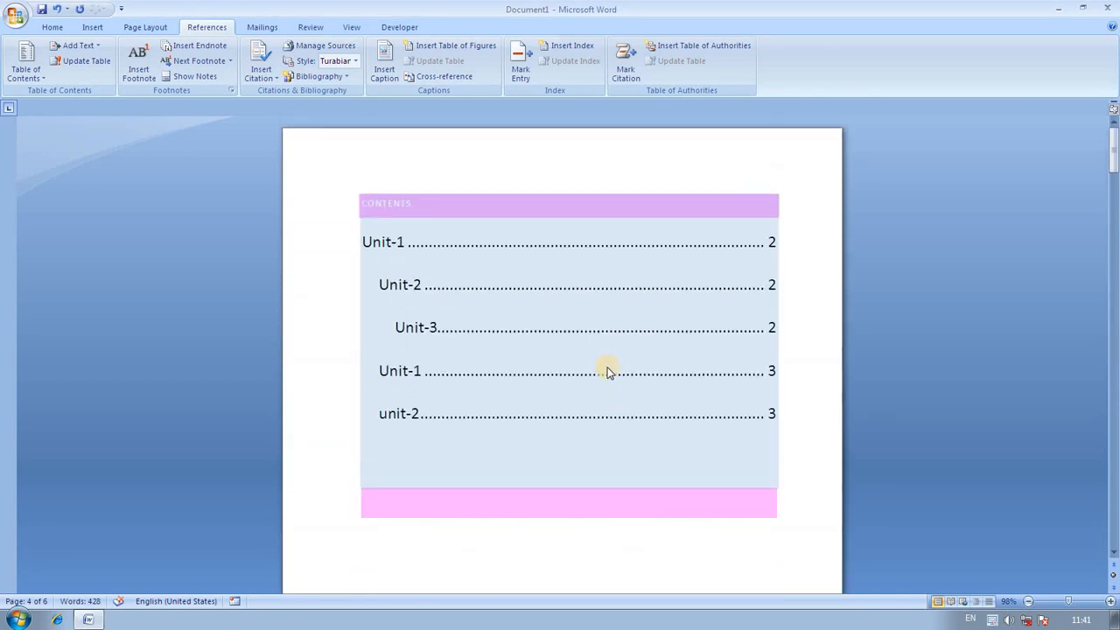
{"action": "scroll", "coordinate": [568, 383], "scroll_direction": "down", "scroll_amount": 4}
{"action": "scroll", "coordinate": [540, 360], "scroll_direction": "up", "scroll_amount": 4}
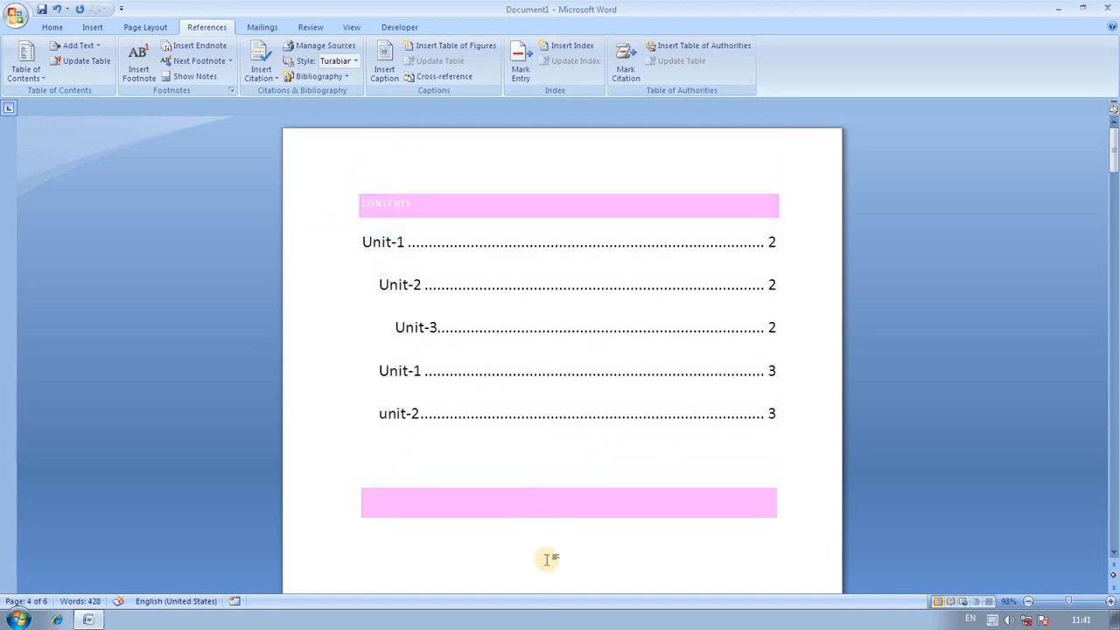
{"action": "scroll", "coordinate": [546, 555], "scroll_direction": "down", "scroll_amount": 3}
{"action": "left_click", "coordinate": [388, 461]}
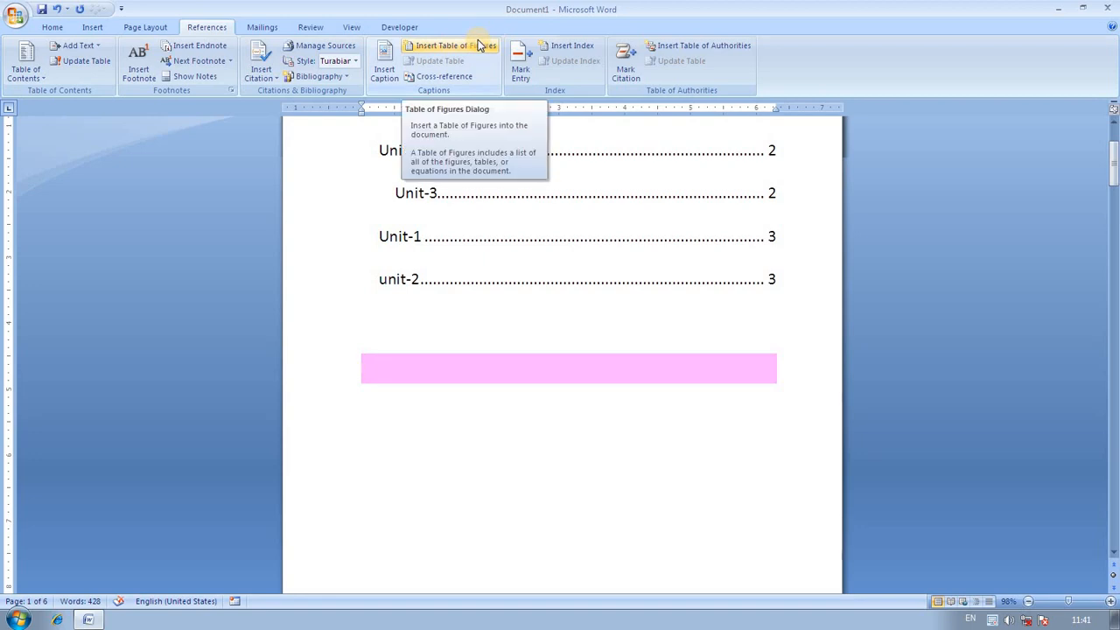
{"action": "left_click", "coordinate": [478, 40]}
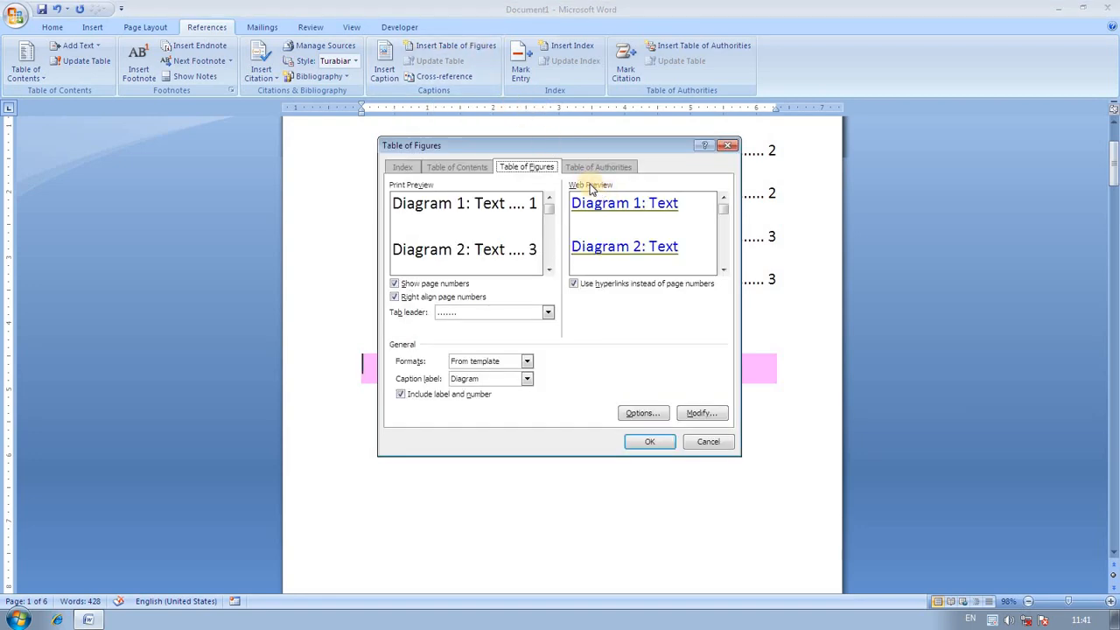
{"action": "left_click", "coordinate": [652, 441]}
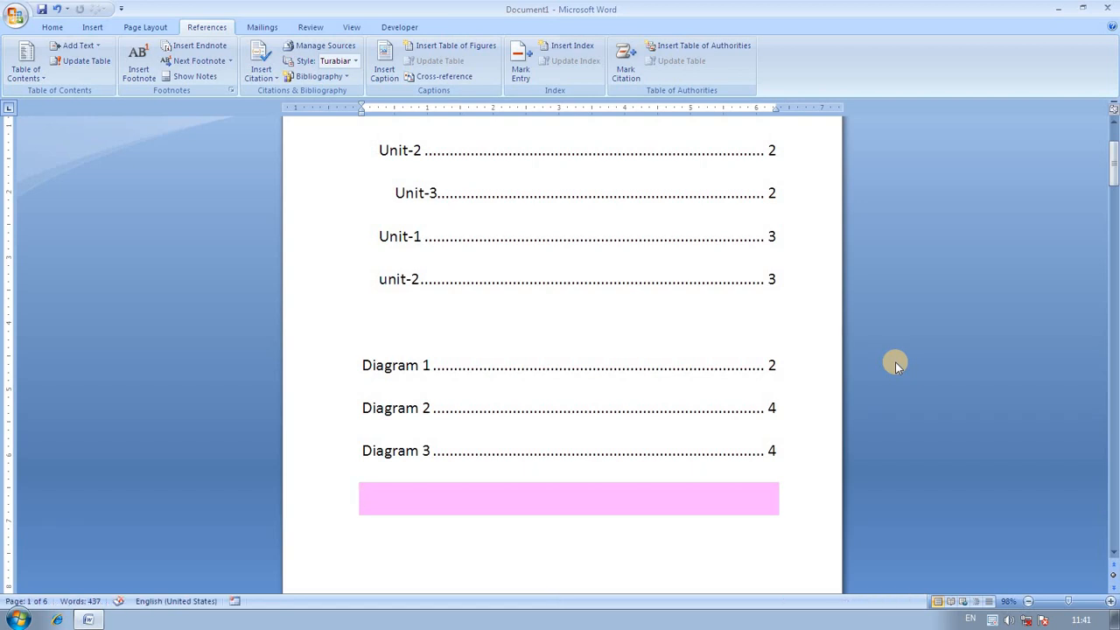
{"action": "scroll", "coordinate": [893, 361], "scroll_direction": "up", "scroll_amount": 1}
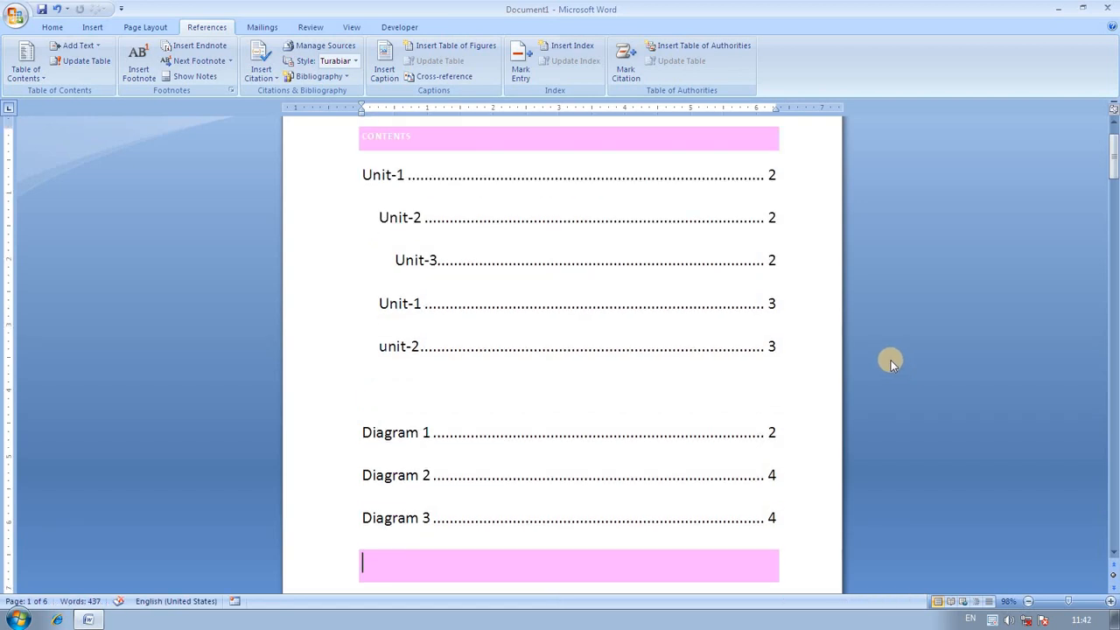
{"action": "scroll", "coordinate": [877, 372], "scroll_direction": "down", "scroll_amount": 1}
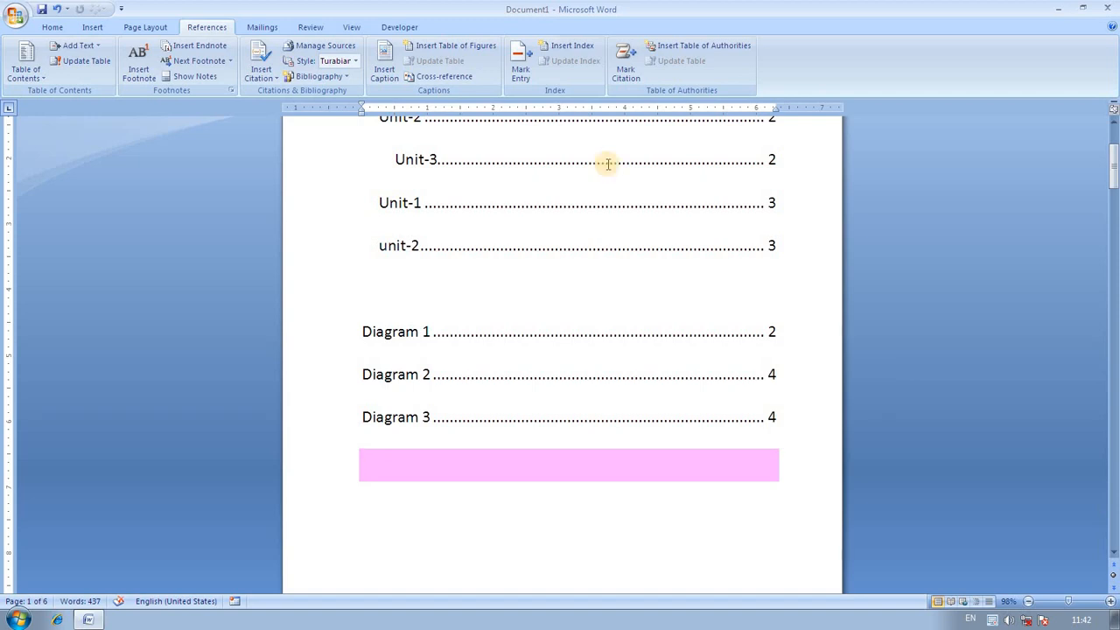
- Follow the Diagram 2 entry in the table of figures to its caption and view the desert picture it belongs to
{"action": "left_click", "coordinate": [509, 303]}
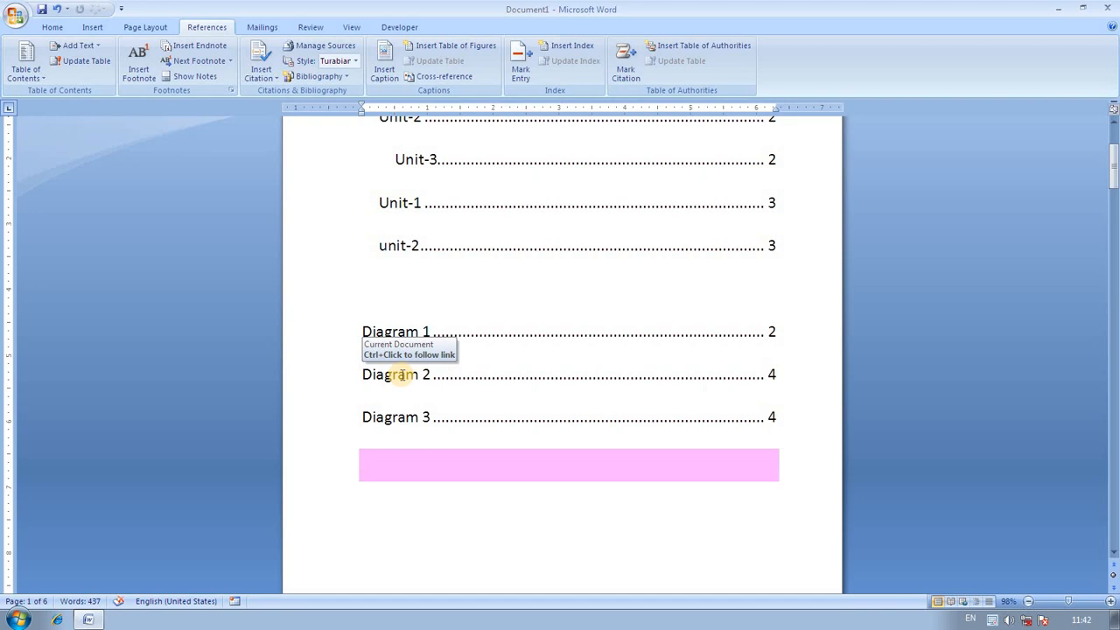
{"action": "left_click", "coordinate": [404, 376], "text": "ctrl"}
{"action": "left_click", "coordinate": [561, 347]}
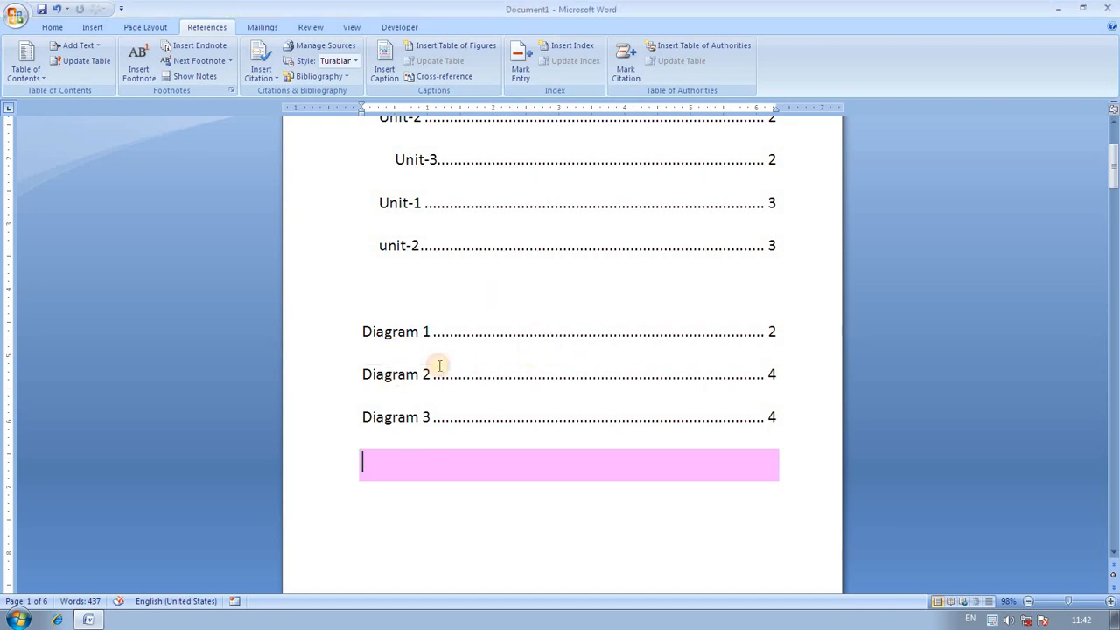
{"action": "left_click", "coordinate": [398, 375]}
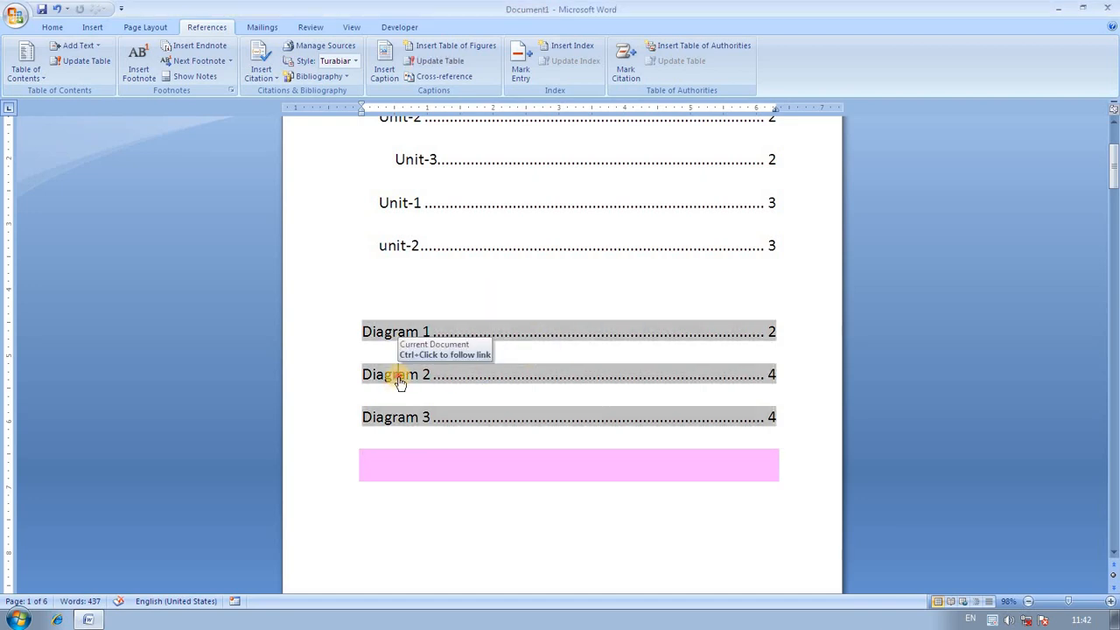
{"action": "left_click", "coordinate": [398, 376], "text": "ctrl"}
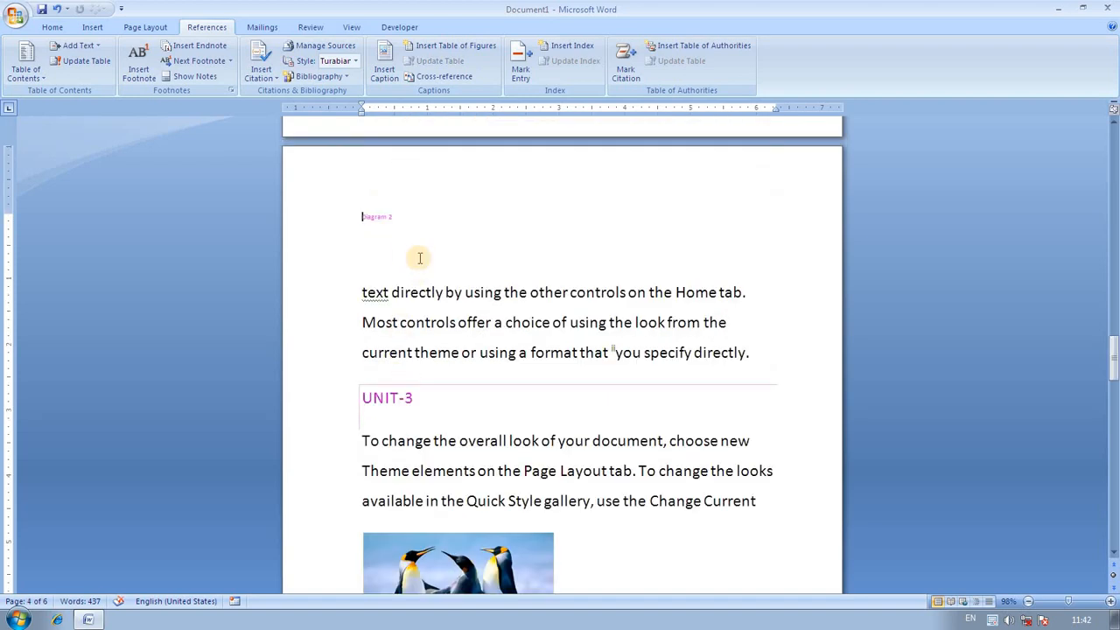
{"action": "scroll", "coordinate": [402, 257], "scroll_direction": "up", "scroll_amount": 2}
{"action": "scroll", "coordinate": [398, 303], "scroll_direction": "up", "scroll_amount": 1}
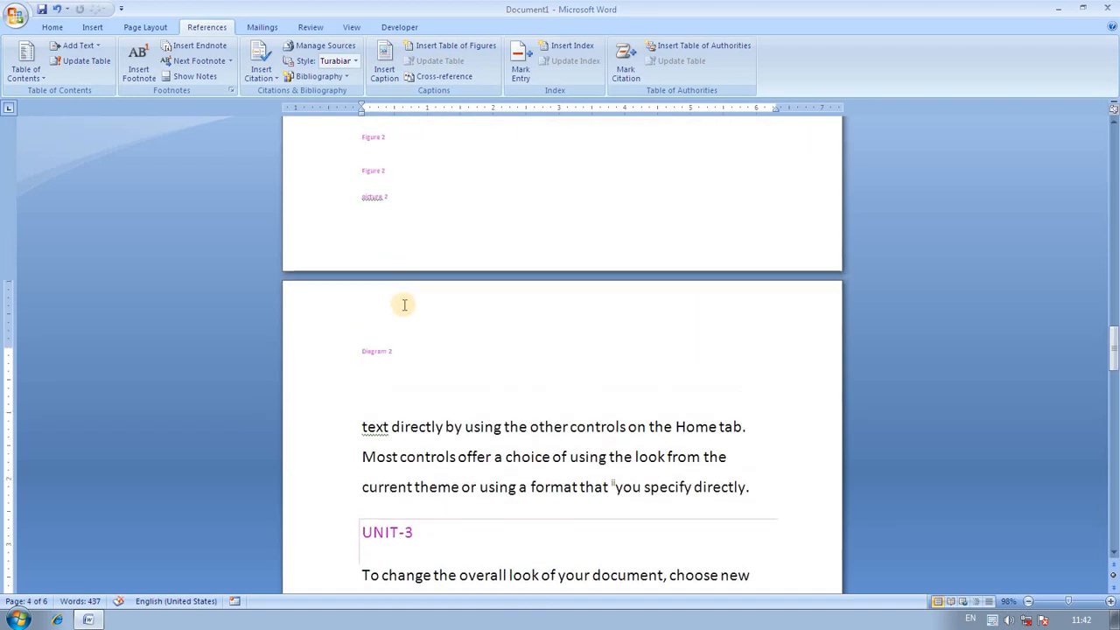
{"action": "scroll", "coordinate": [402, 304], "scroll_direction": "up", "scroll_amount": 2}
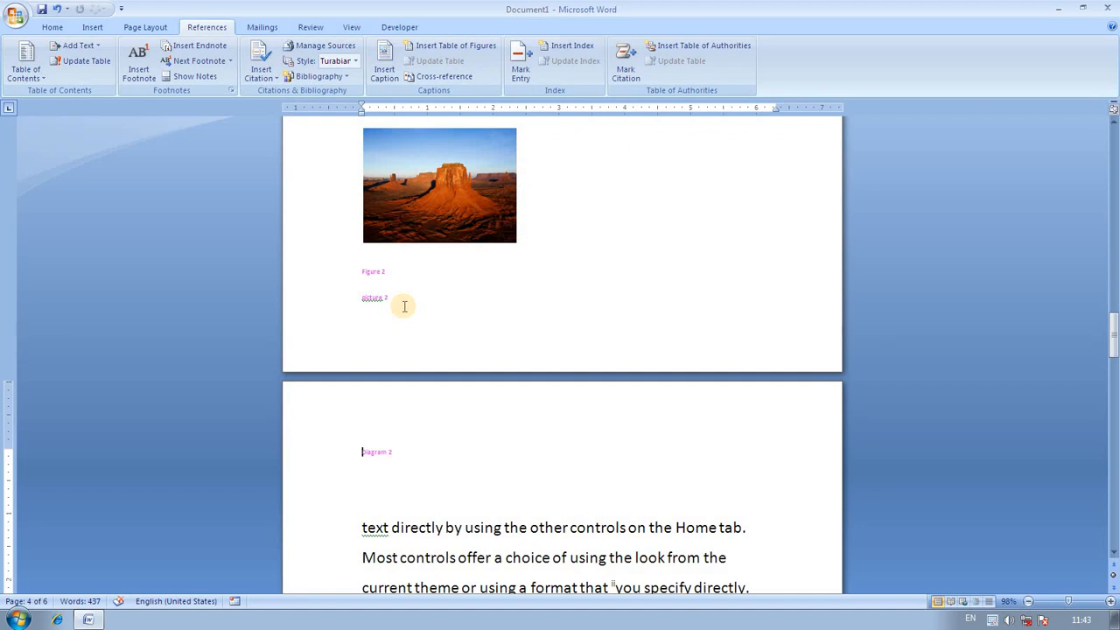
- Mark the word "items" above the jellyfish picture as an index entry with subentry "see page -1" and a bold italic page number
{"action": "scroll", "coordinate": [589, 430], "scroll_direction": "up", "scroll_amount": 10}
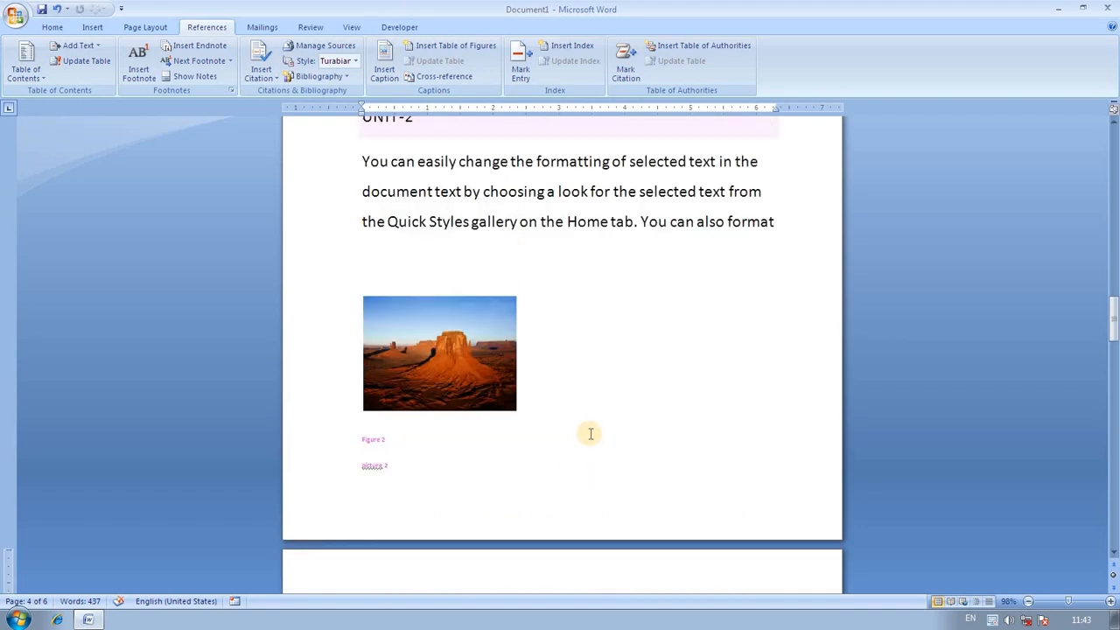
{"action": "scroll", "coordinate": [589, 430], "scroll_direction": "up", "scroll_amount": 12}
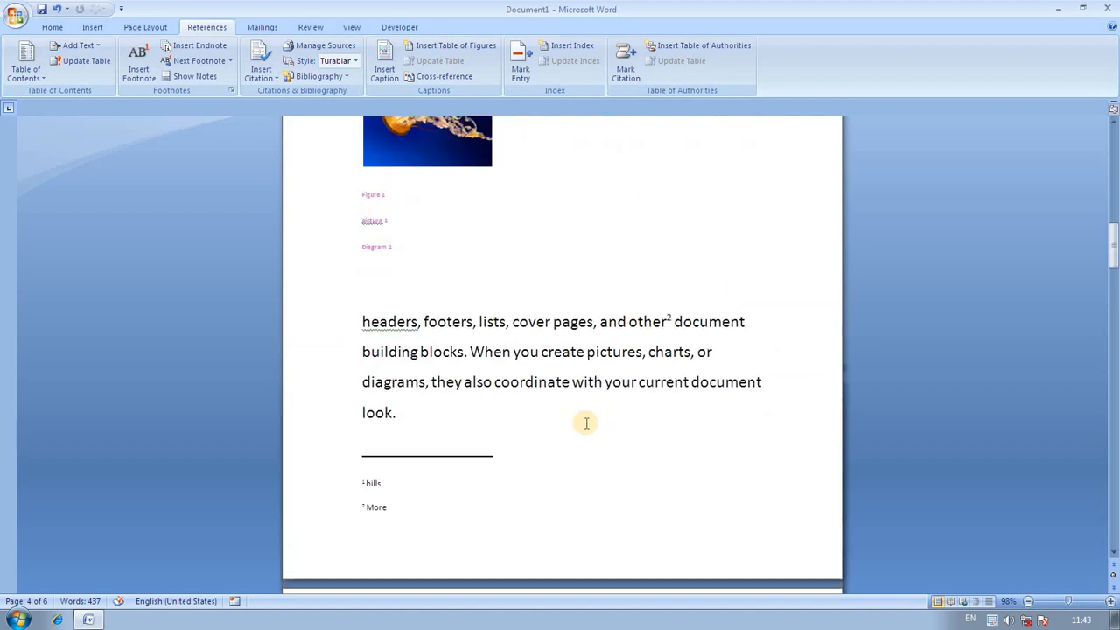
{"action": "scroll", "coordinate": [586, 417], "scroll_direction": "up", "scroll_amount": 7}
{"action": "scroll", "coordinate": [587, 429], "scroll_direction": "down", "scroll_amount": 9}
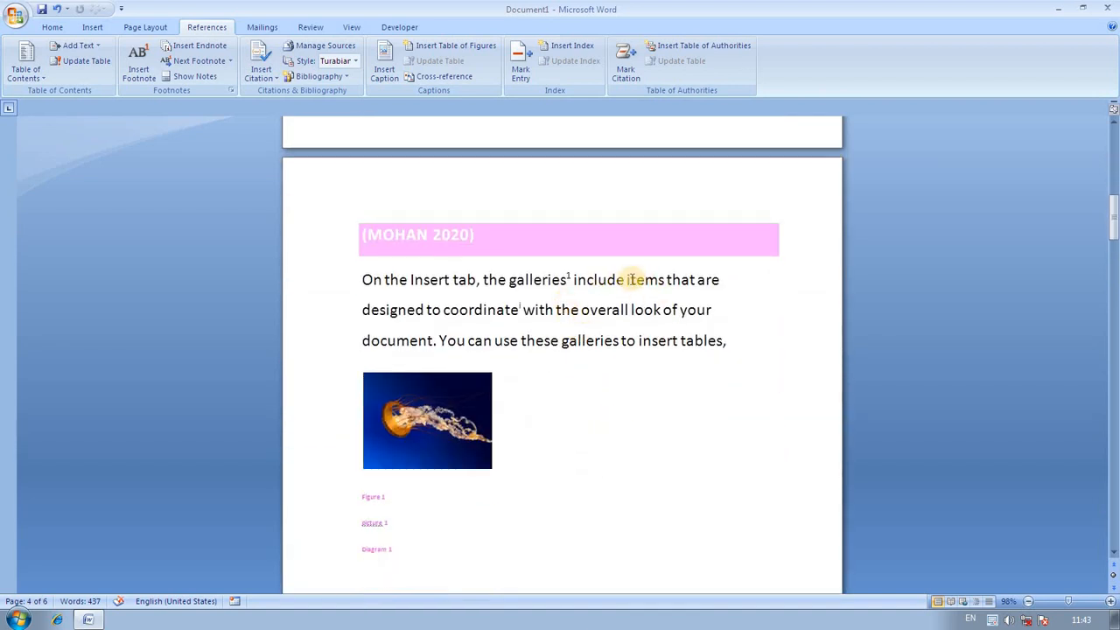
{"action": "left_click_drag", "start_coordinate": [626, 281], "coordinate": [663, 289]}
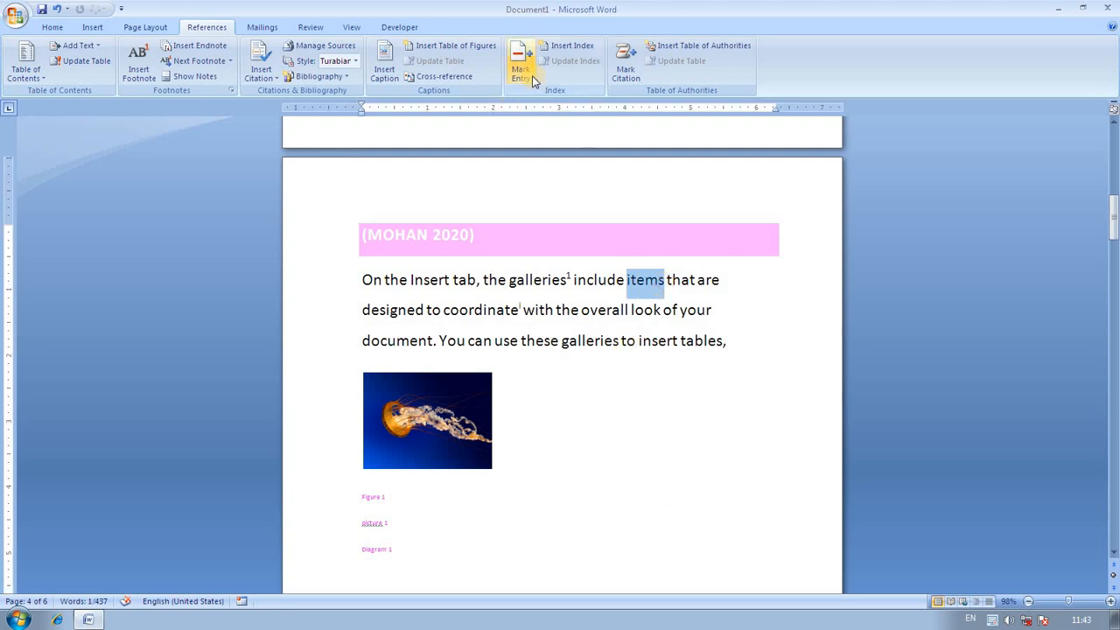
{"action": "left_click", "coordinate": [523, 76]}
{"action": "left_click", "coordinate": [648, 286]}
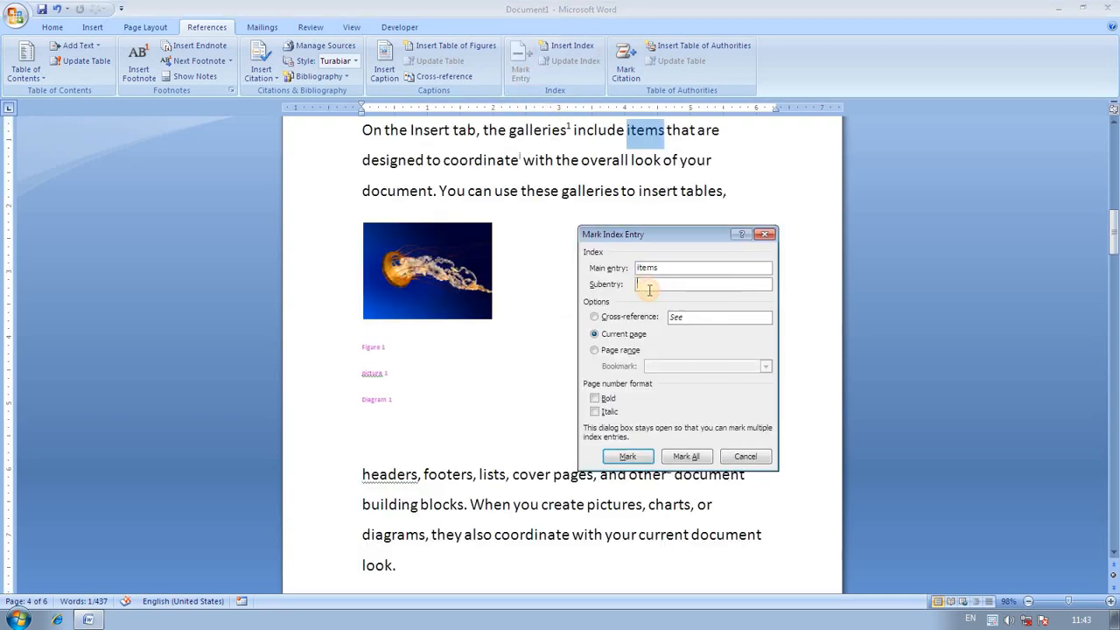
{"action": "type", "text": "see page -1"}
{"action": "left_click", "coordinate": [601, 399]}
{"action": "left_click", "coordinate": [607, 412]}
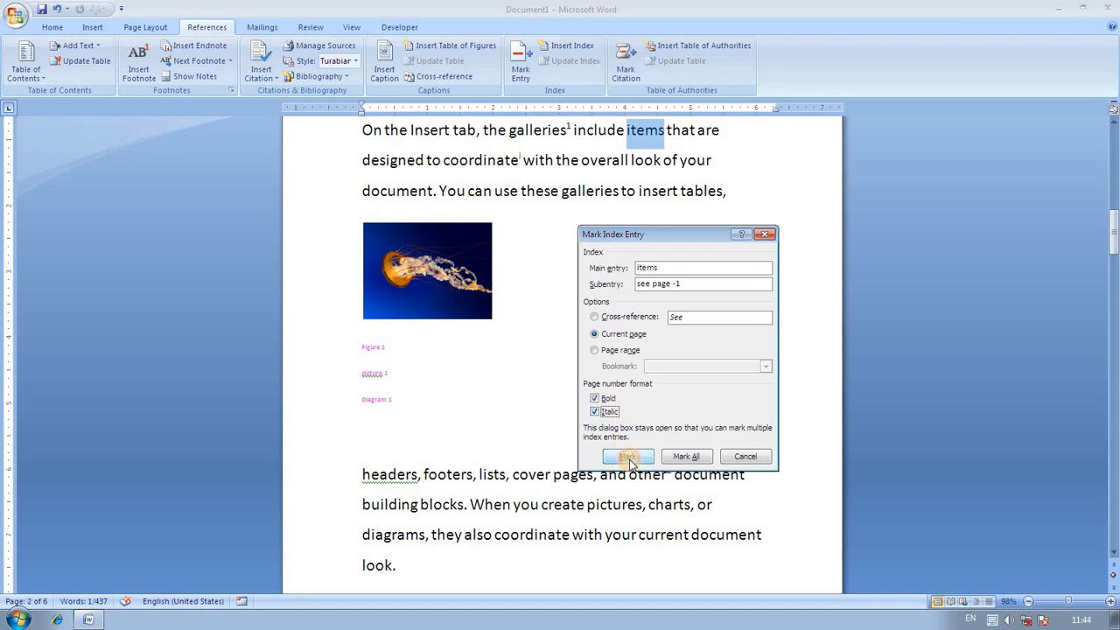
{"action": "left_click", "coordinate": [628, 456]}
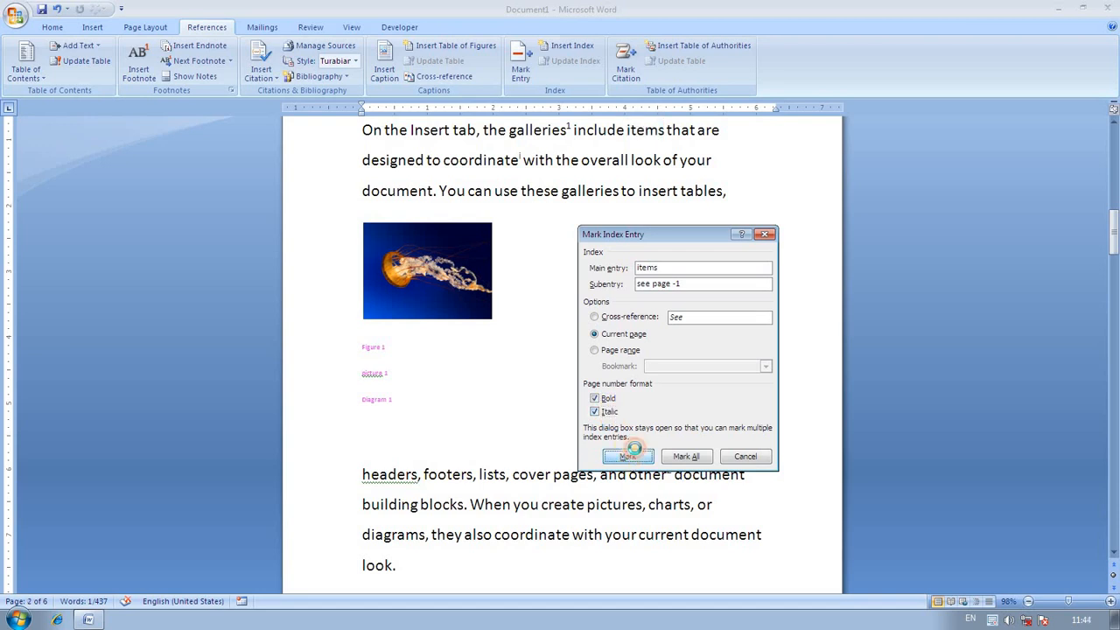
{"action": "left_click", "coordinate": [744, 457]}
- Mark the word "document" below the jellyfish picture as an index entry with subentry "see page-1" and a bold italic page number
{"action": "scroll", "coordinate": [722, 442], "scroll_direction": "down", "scroll_amount": 4}
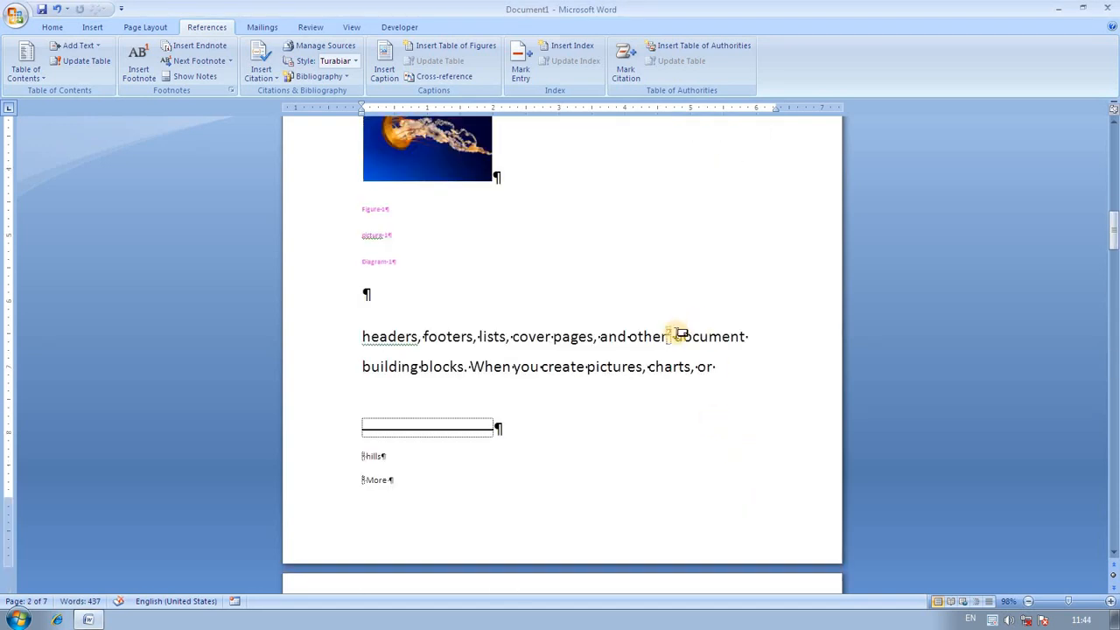
{"action": "left_click_drag", "start_coordinate": [673, 336], "coordinate": [738, 336]}
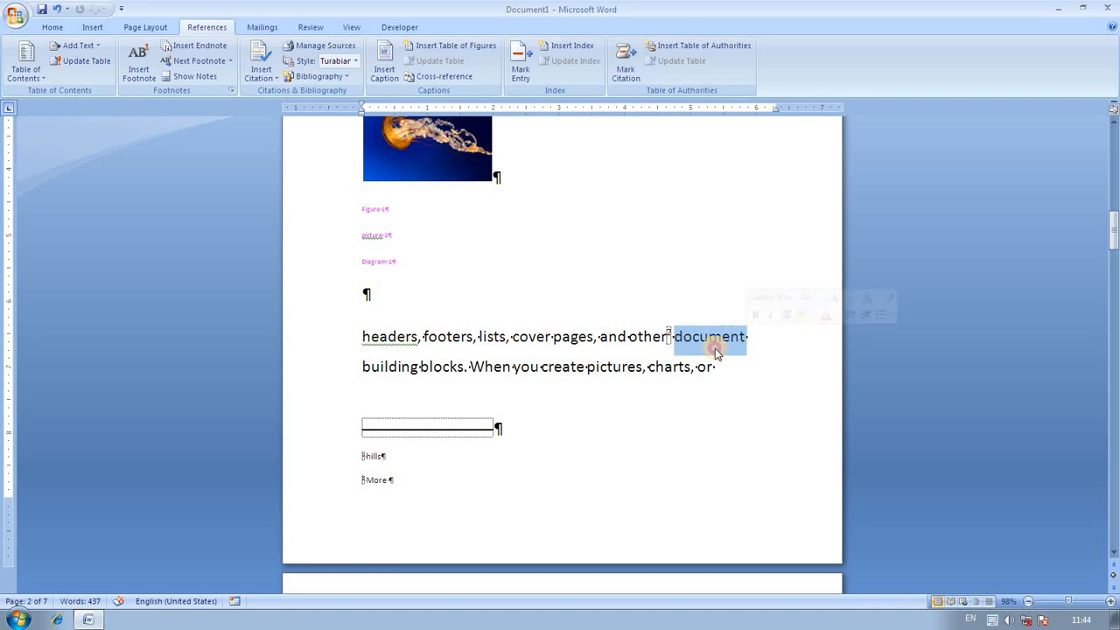
{"action": "left_click", "coordinate": [523, 72]}
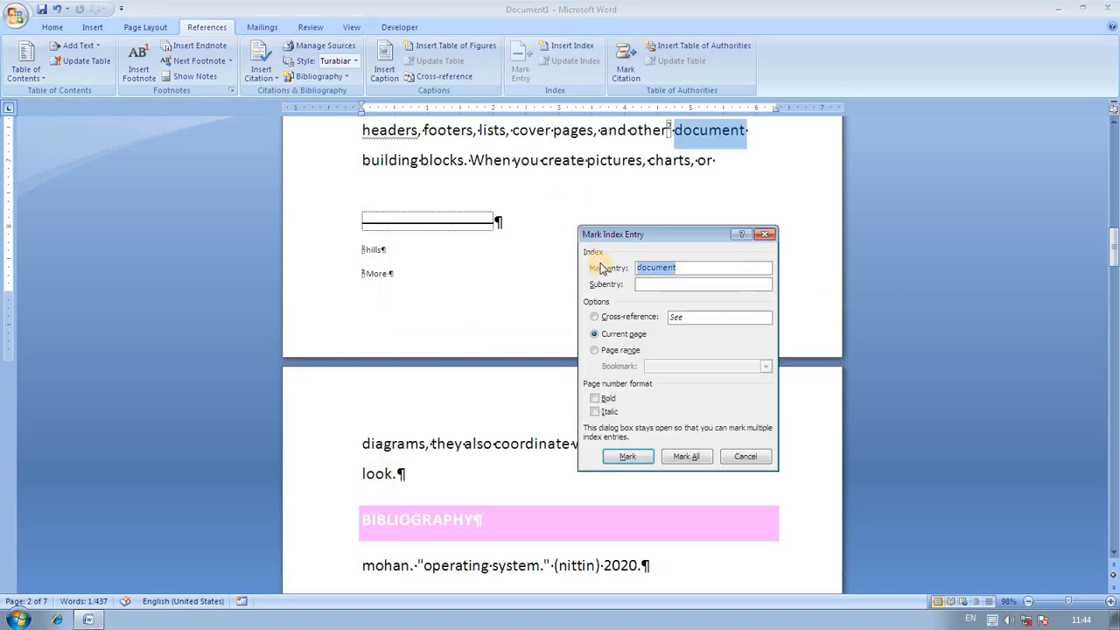
{"action": "left_click", "coordinate": [645, 284]}
{"action": "type", "text": "se"}
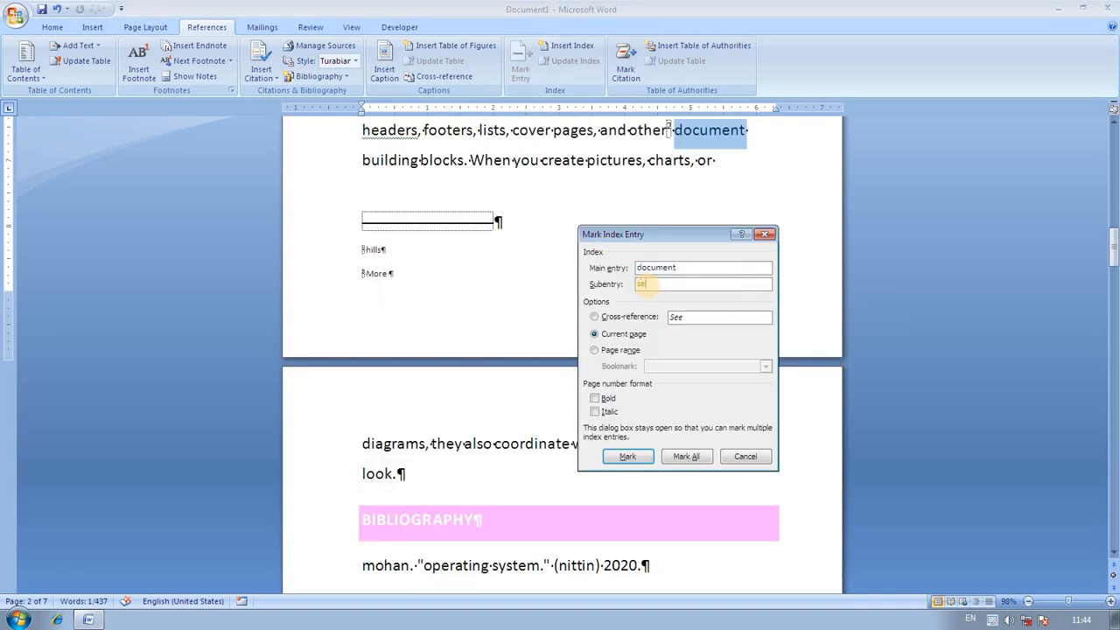
{"action": "type", "text": "e page-1"}
{"action": "left_click", "coordinate": [596, 399]}
{"action": "left_click", "coordinate": [596, 411]}
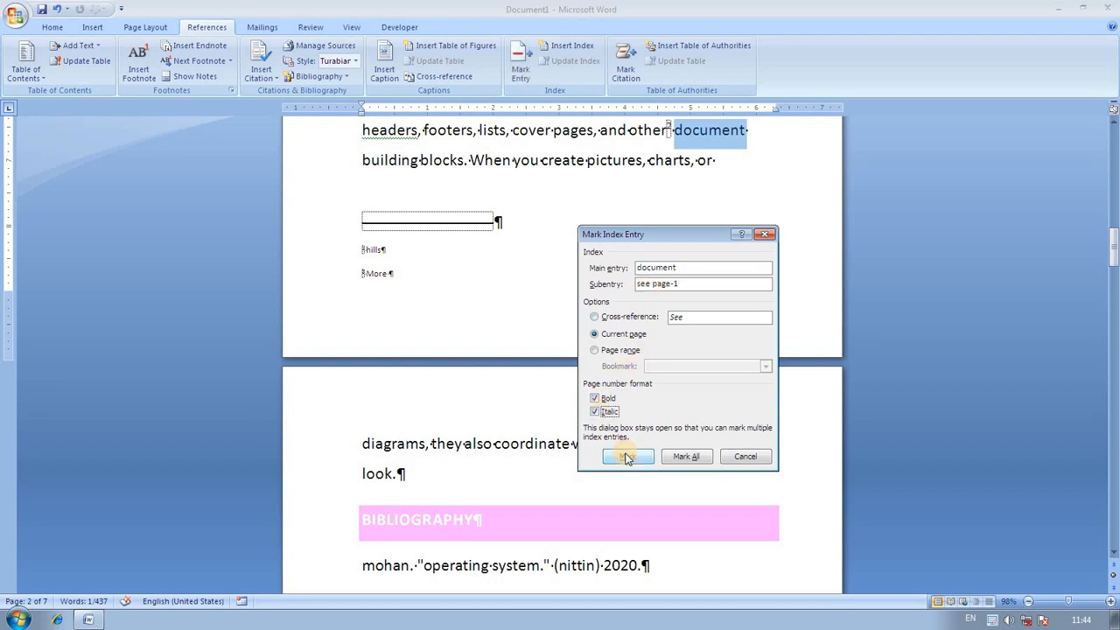
{"action": "left_click", "coordinate": [627, 455]}
{"action": "left_click", "coordinate": [743, 455]}
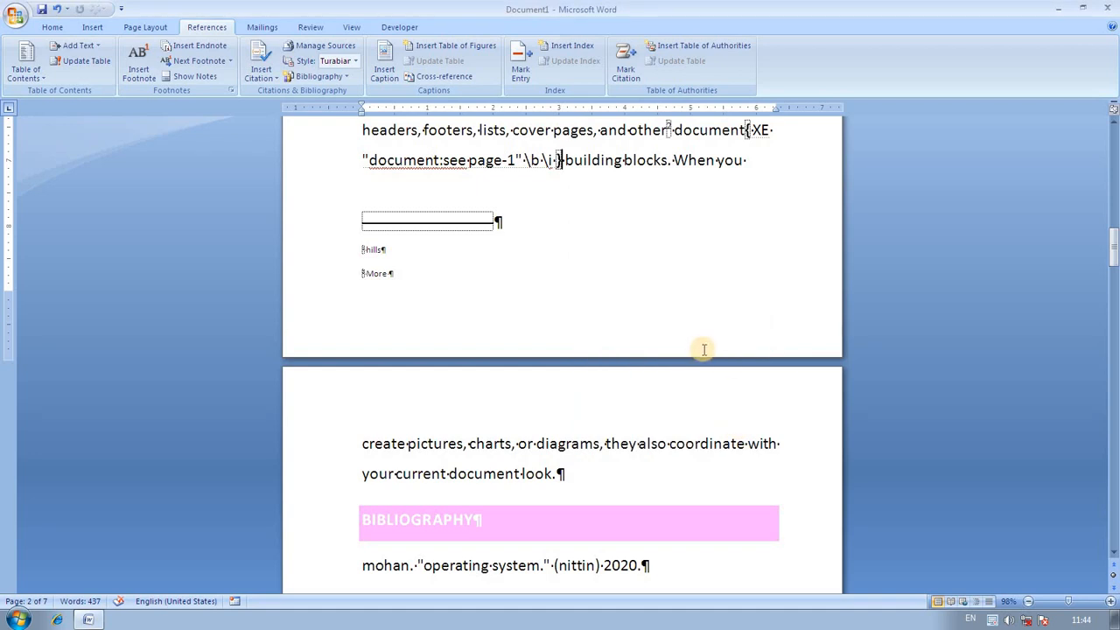
- Place the insertion point at the page break line below the table of figures on page 1 for inserting an index
{"action": "scroll", "coordinate": [702, 349], "scroll_direction": "up", "scroll_amount": 3}
{"action": "scroll", "coordinate": [702, 349], "scroll_direction": "up", "scroll_amount": 10}
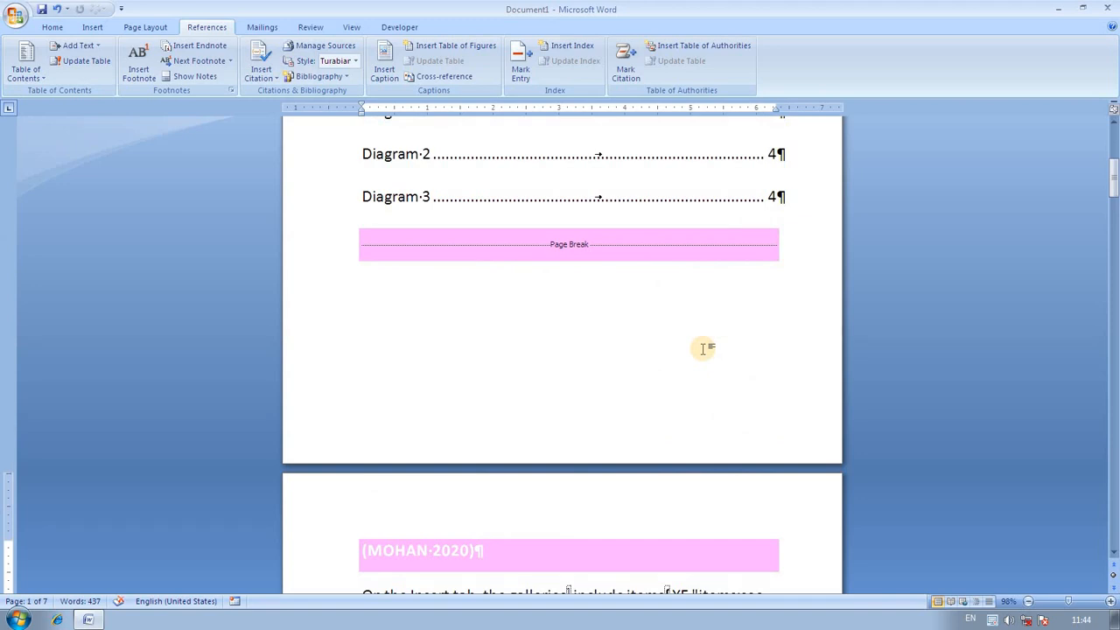
{"action": "scroll", "coordinate": [703, 349], "scroll_direction": "up", "scroll_amount": 1}
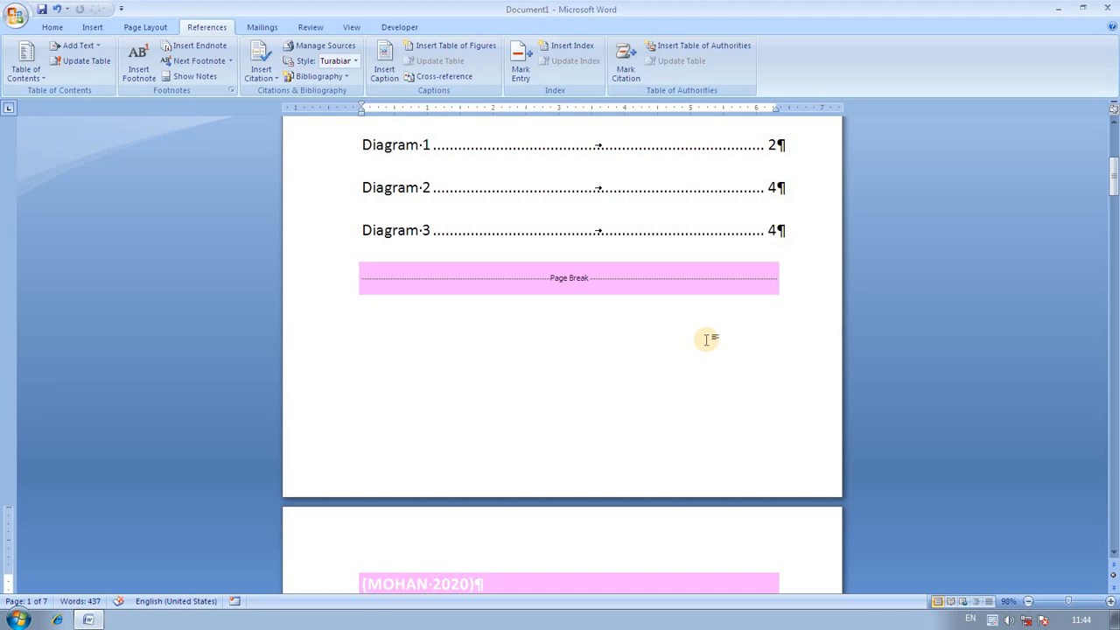
{"action": "left_click", "coordinate": [794, 285]}
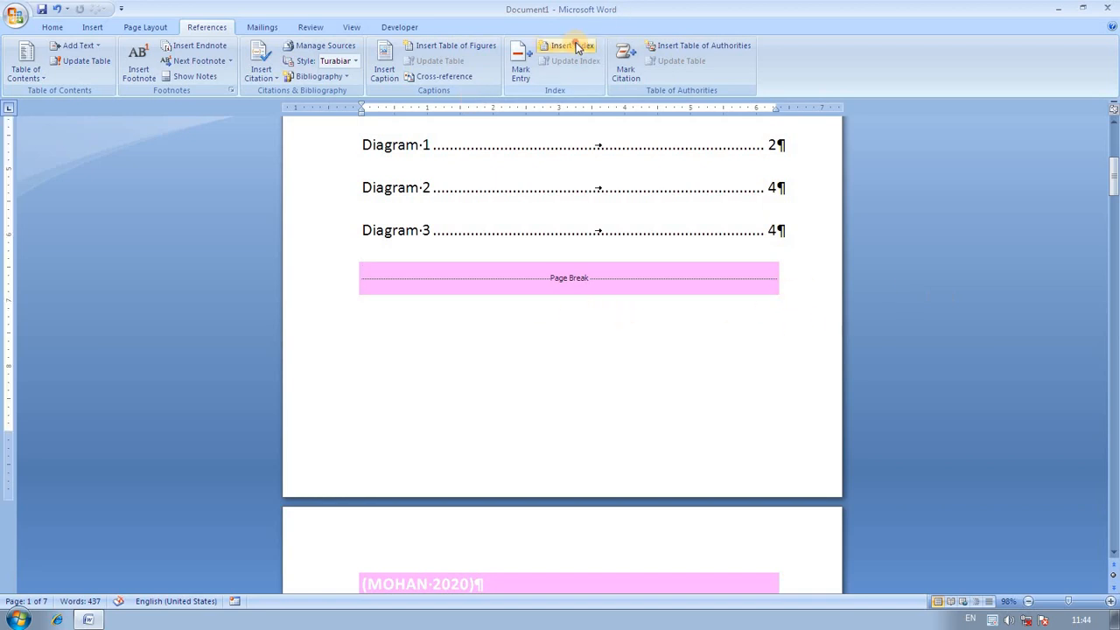